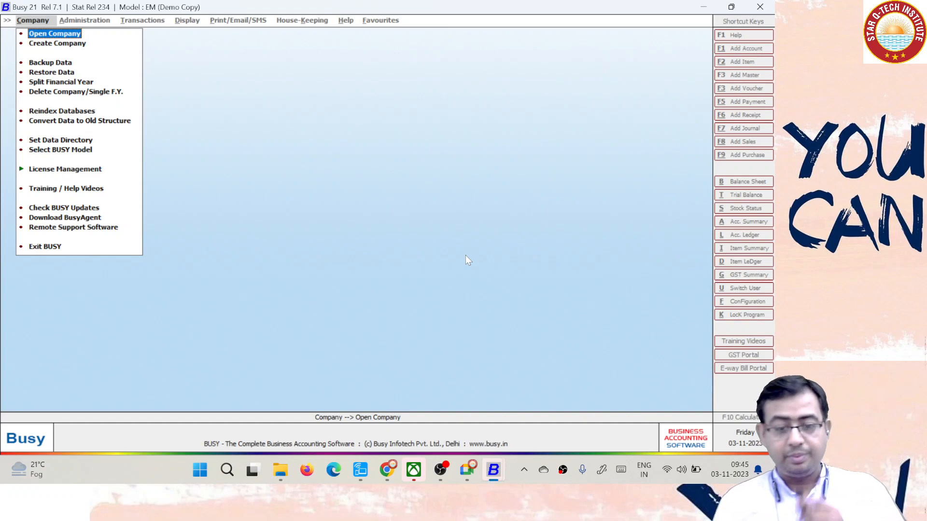
Start a new company with Manufacturing1 as both its name and print name
key("Down")
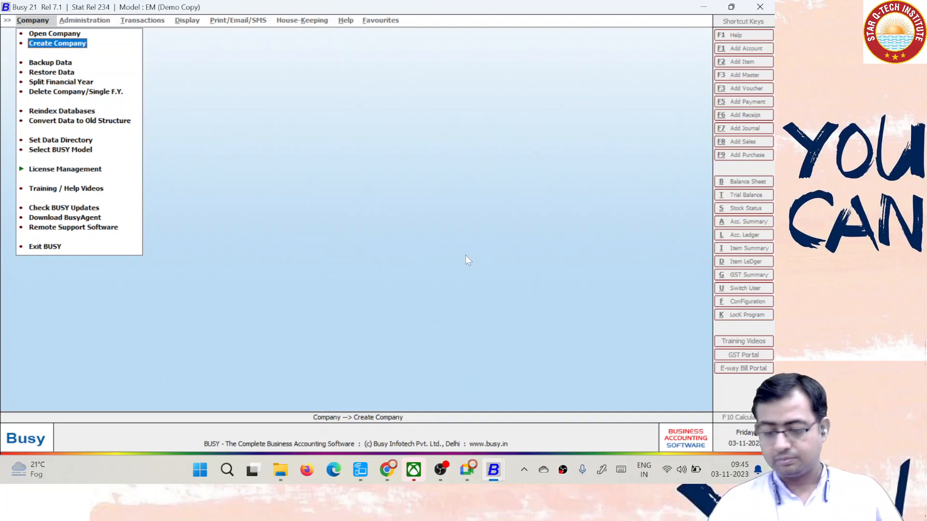
key("Return")
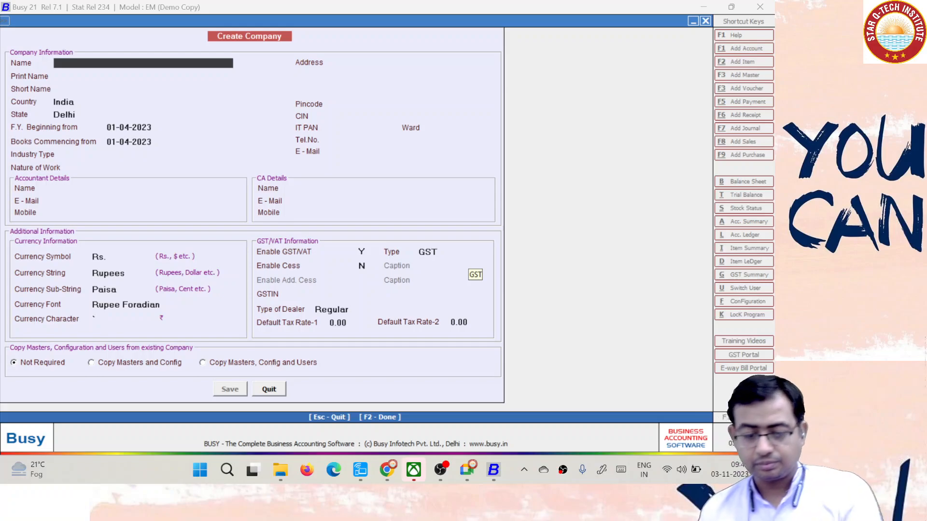
type("manufact")
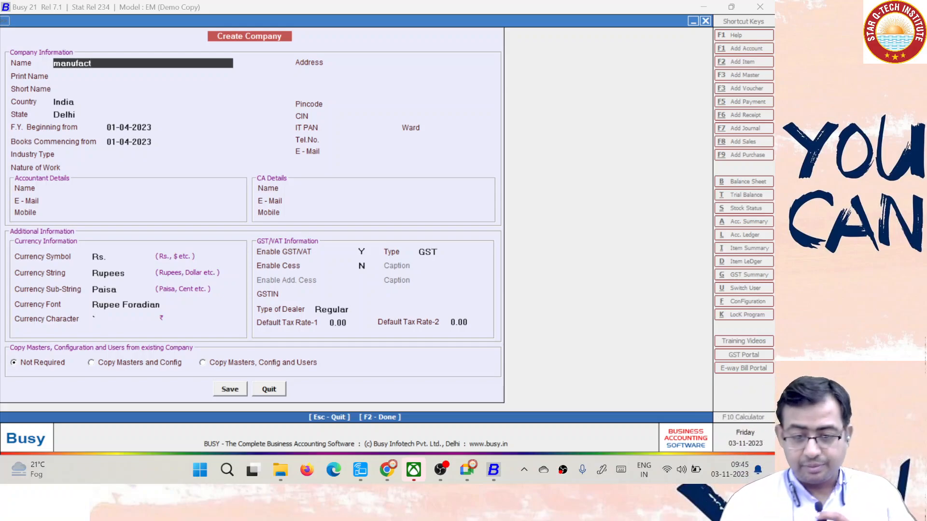
type("uring")
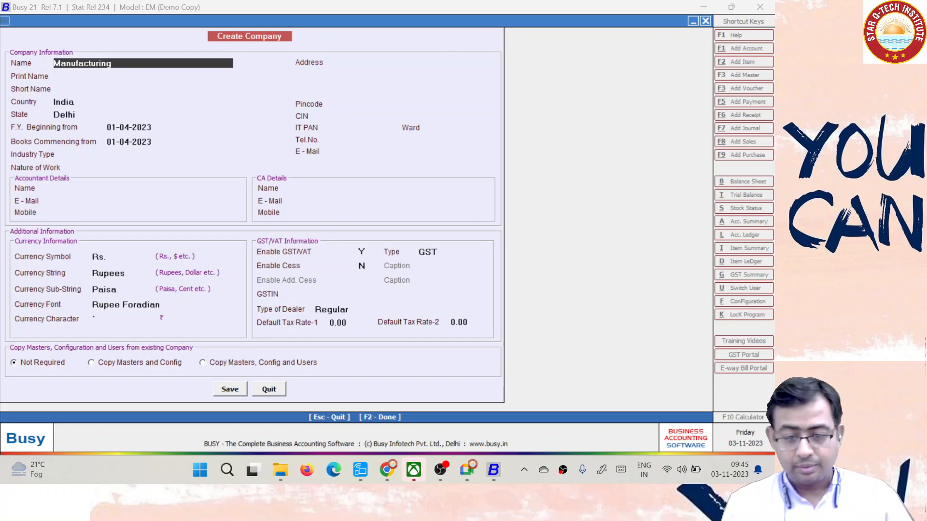
type("1")
key("Return")
key("Return")
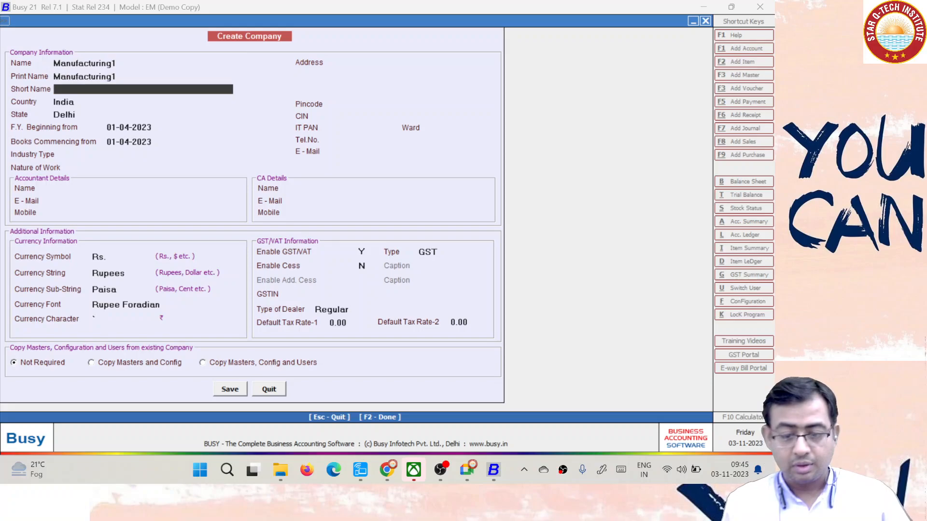
Keep India, Delhi and the 01-04-2023 dates, and set the industry type to Manufacturing and nature of work to Manufacturer
key("Return")
key("Return")
key("Return")
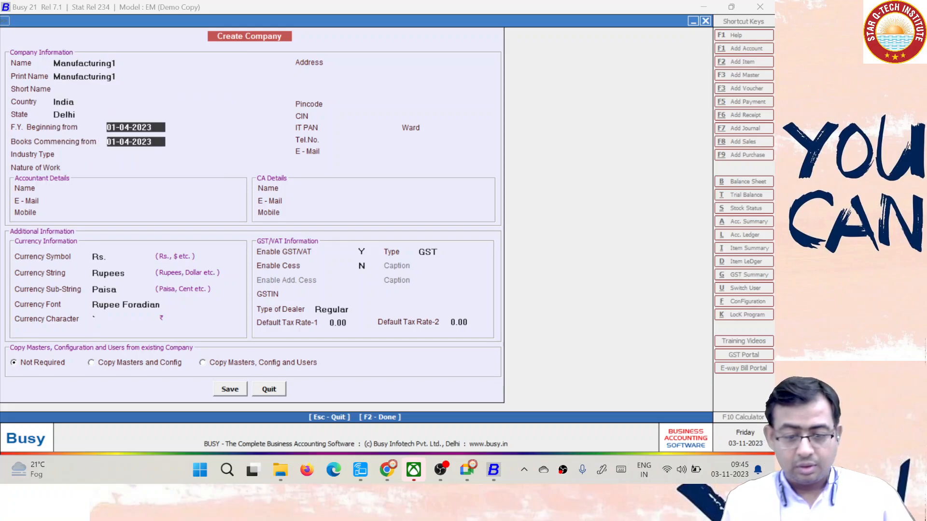
key("Return")
key("Return")
type("m")
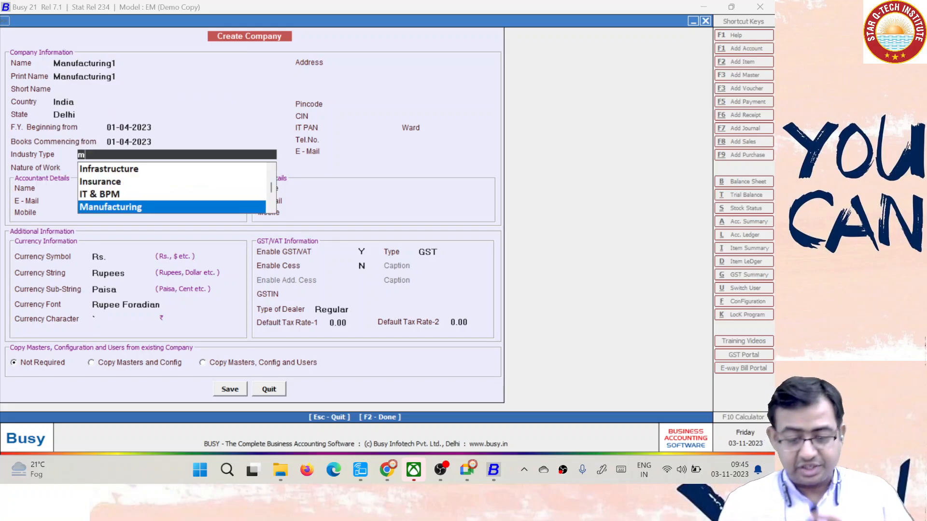
key("Return")
type("m")
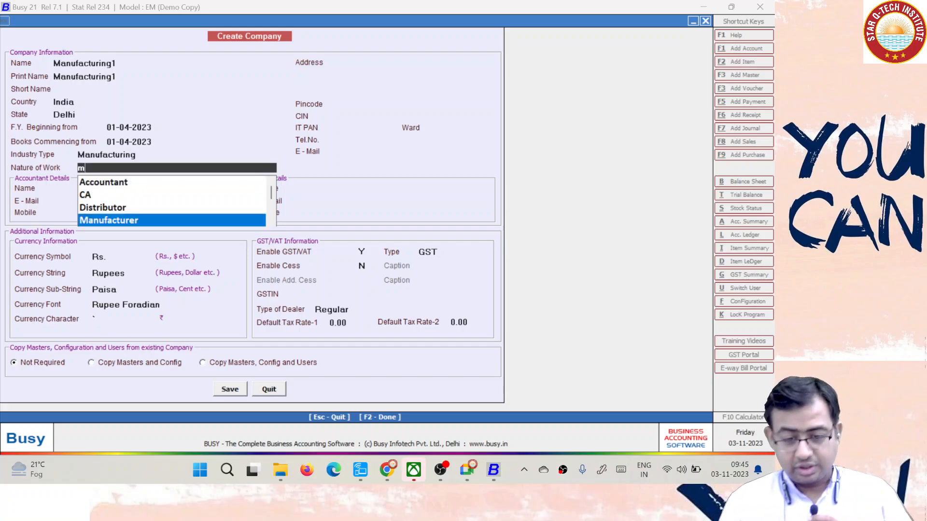
key("Return")
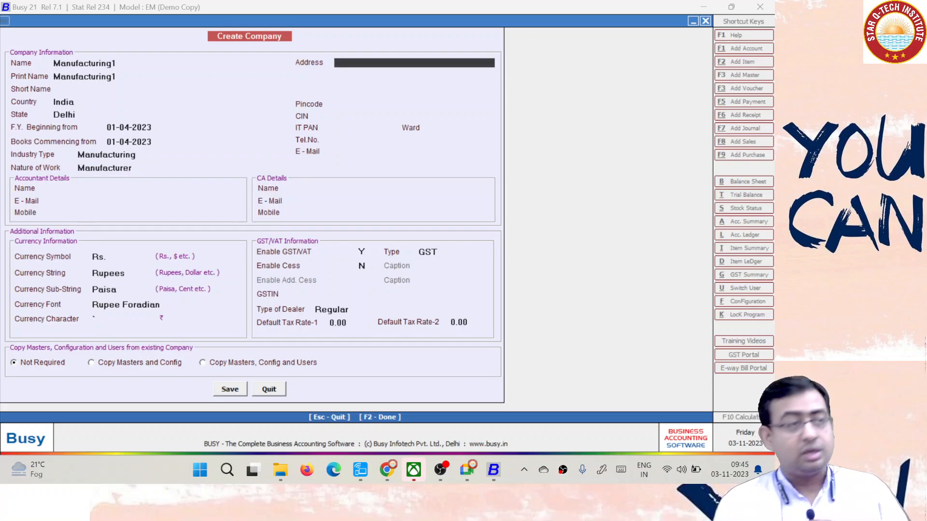
Keep GST as the company's tax type and finish creating the company
left_click(441, 252)
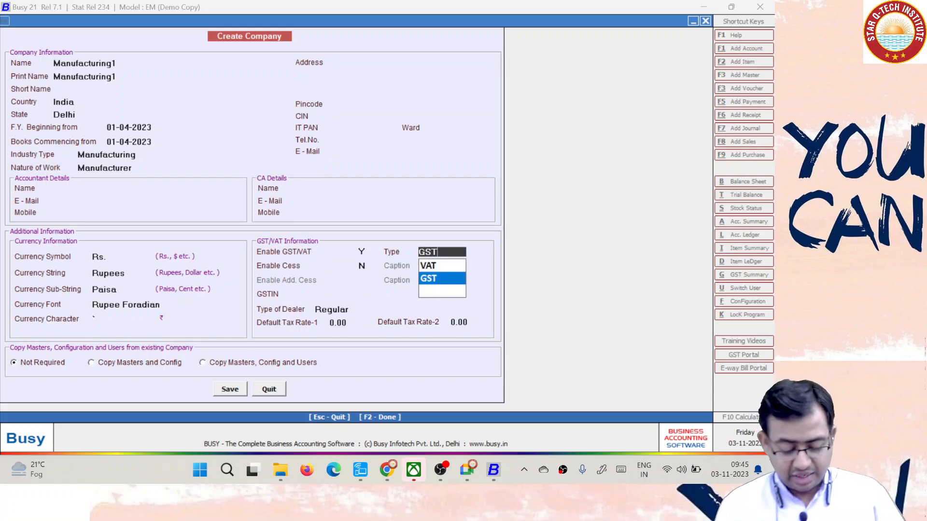
key("Return")
key("Return")
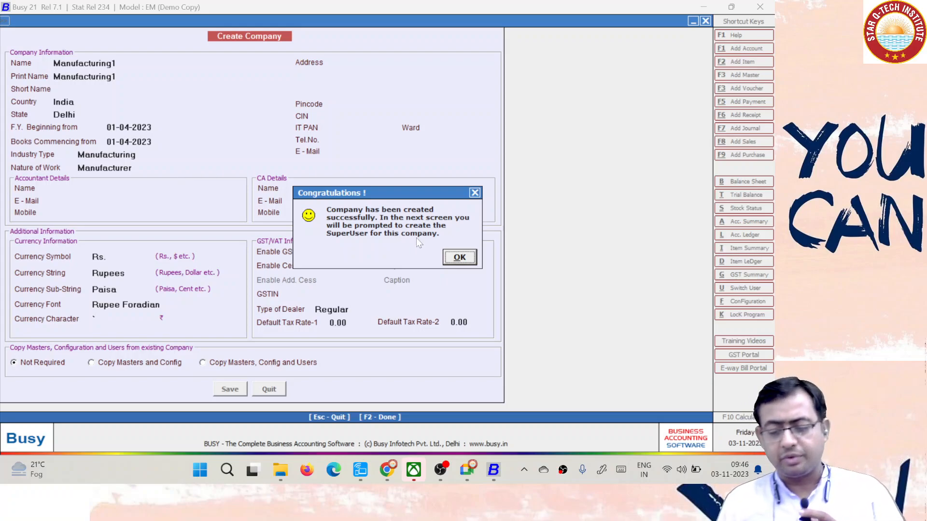
left_click(469, 254)
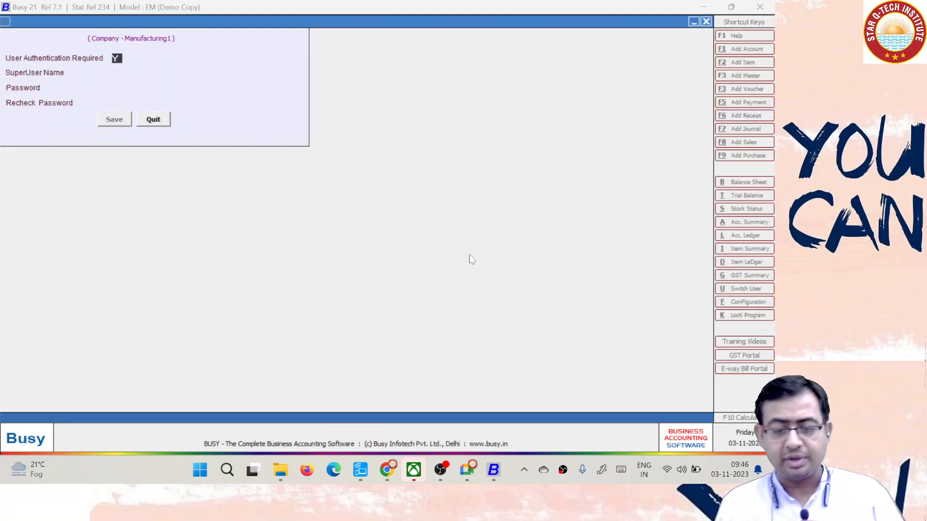
Turn off user authentication for Manufacturing1 and leave the Features / Options configuration without changes
key("n")
key("Return")
key("Return")
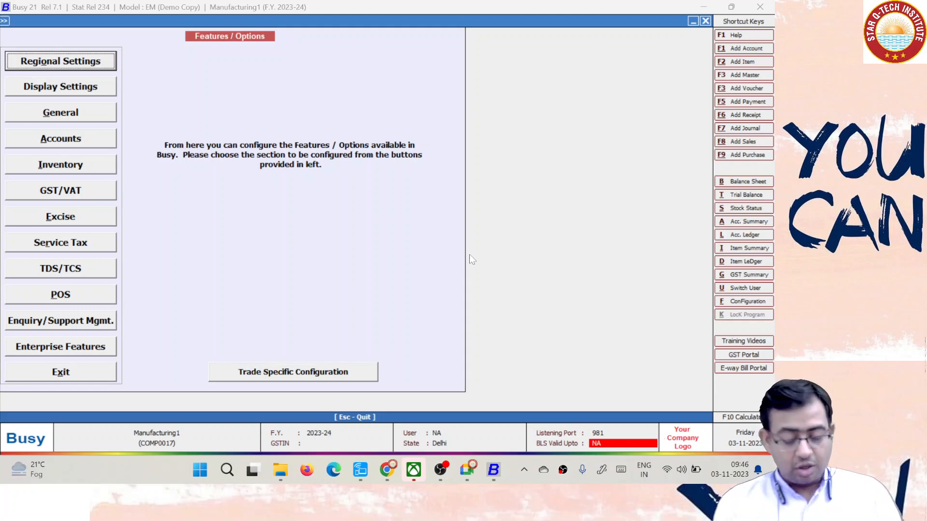
key("Escape")
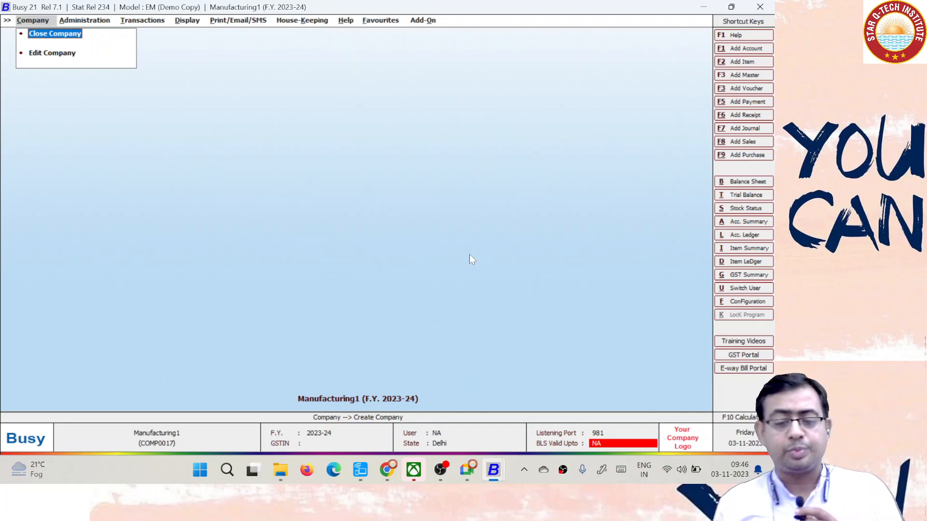
Bring up the transaction types and highlight Purchase
key("Right")
key("Right")
key("Down")
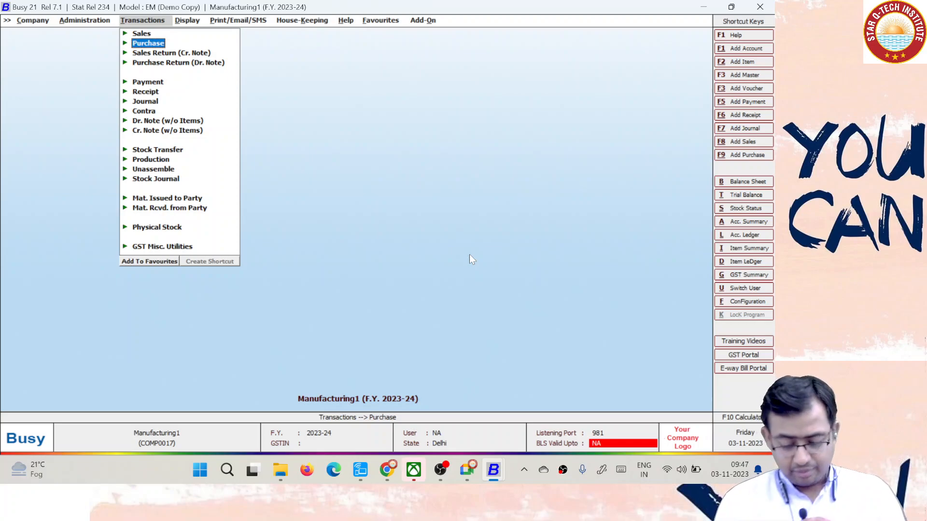
Switch to OneNote and open the Manufacturing section of the Tally prime notebook
key("super")
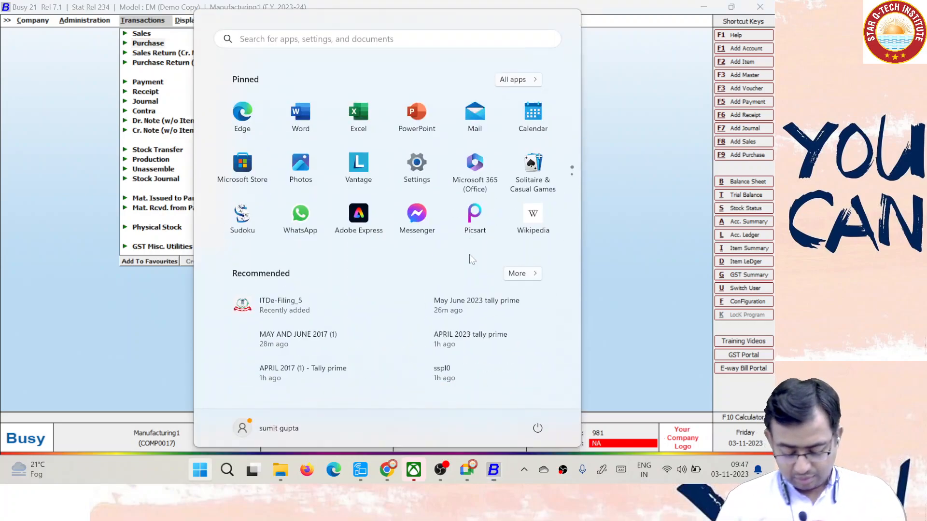
type("one")
left_click(241, 138)
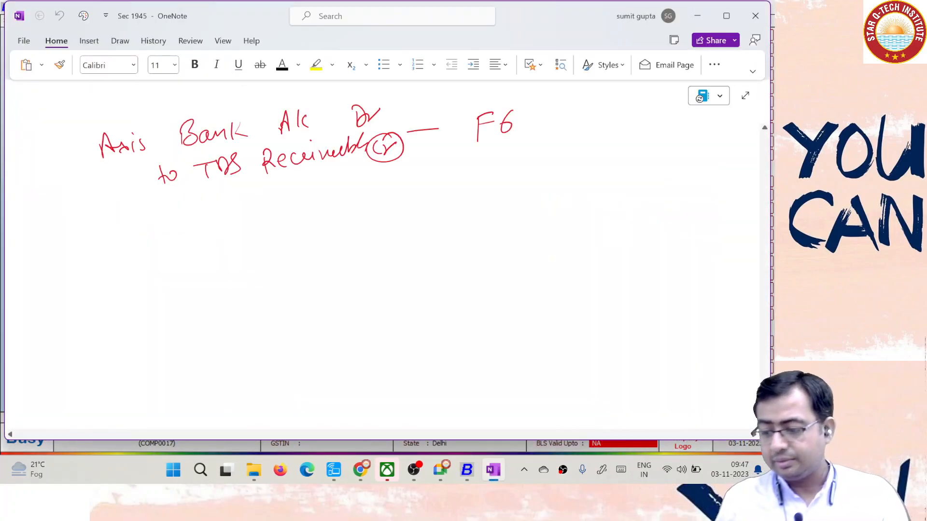
left_click(714, 96)
scroll(429, 273, "up", 3)
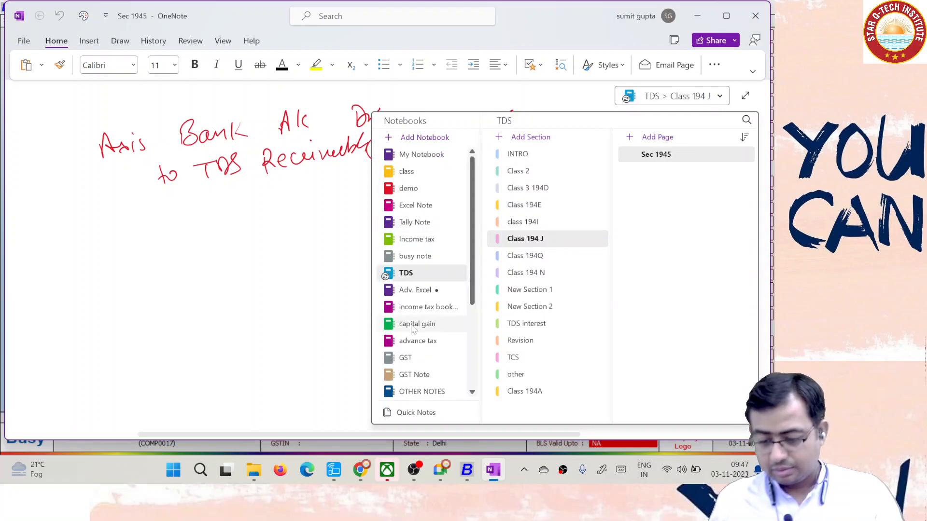
scroll(420, 322, "down", 3)
scroll(420, 321, "up", 3)
scroll(421, 322, "down", 3)
left_click(433, 338)
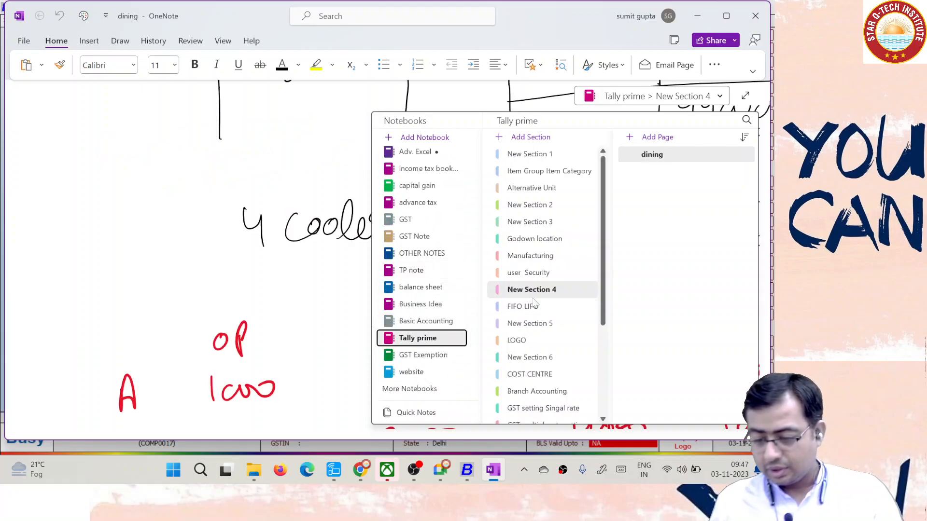
scroll(427, 338, "up", 3)
left_click(556, 257)
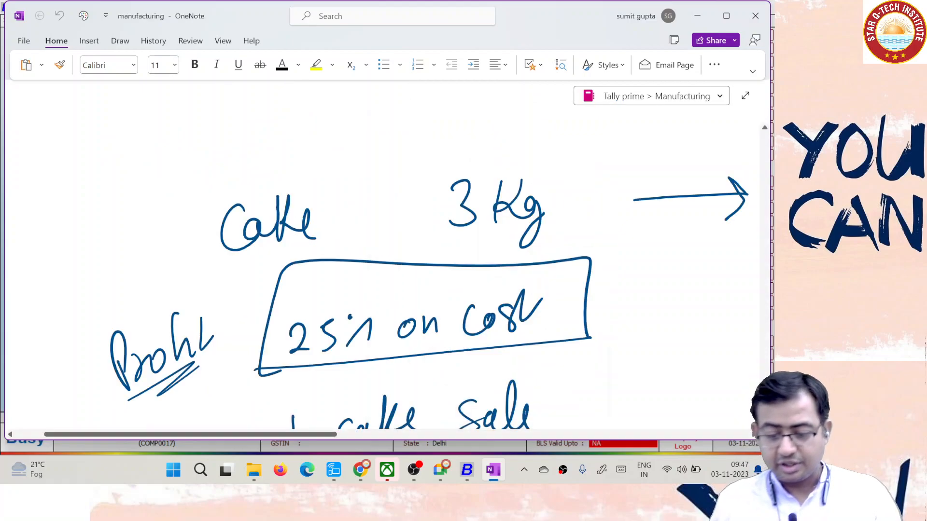
Look through the manufacturing notes for the cash purchase table with its items, quantities and rates
scroll(766, 428, "up", 15)
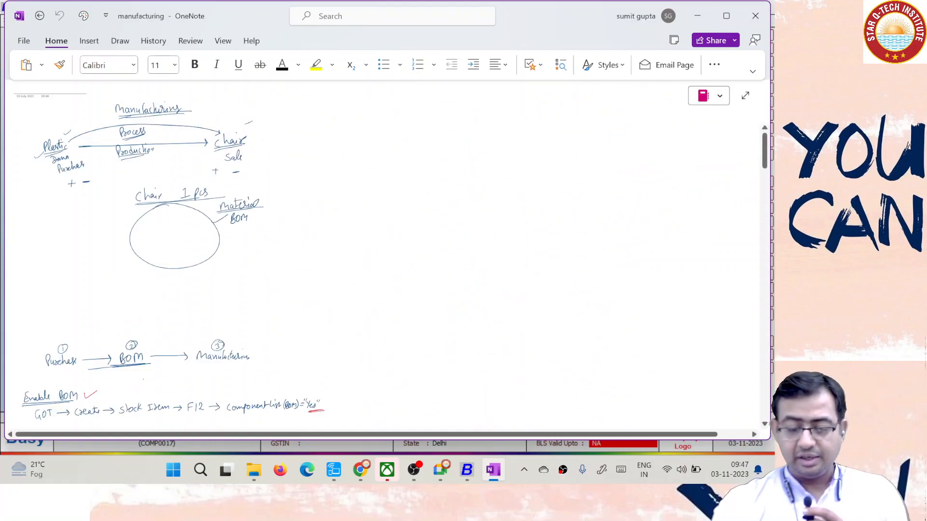
scroll(386, 256, "down", 10)
scroll(386, 255, "up", 8)
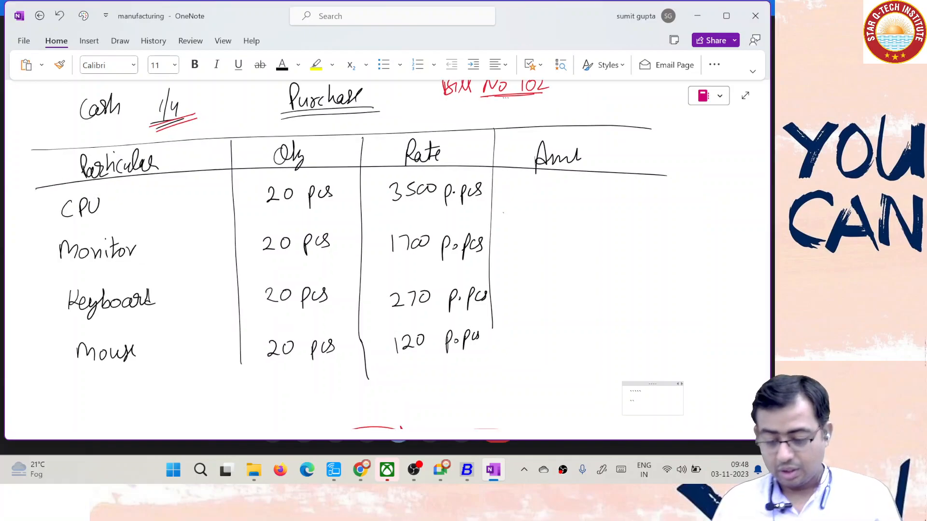
Return to Busy and start a new purchase voucher in the Main series dated 01-04-2023
key("alt+Tab")
key("Tab")
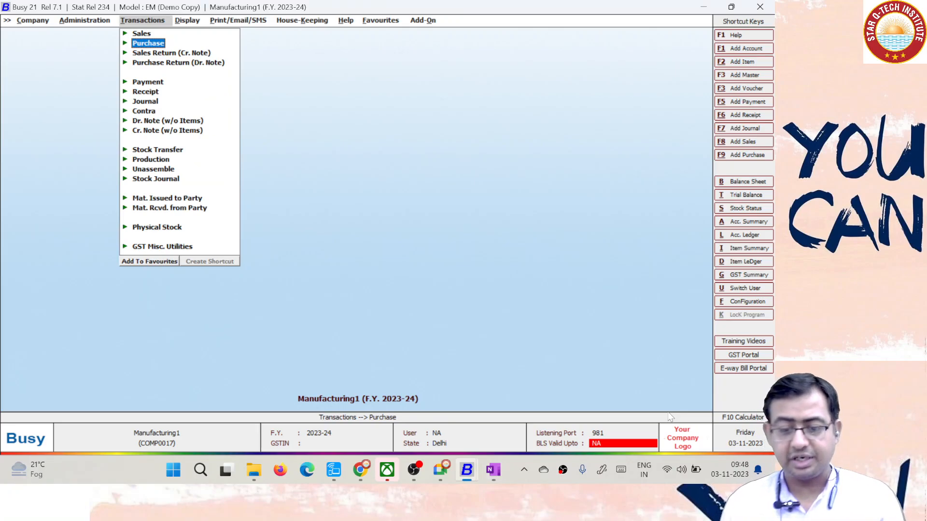
key("Return")
key("Return")
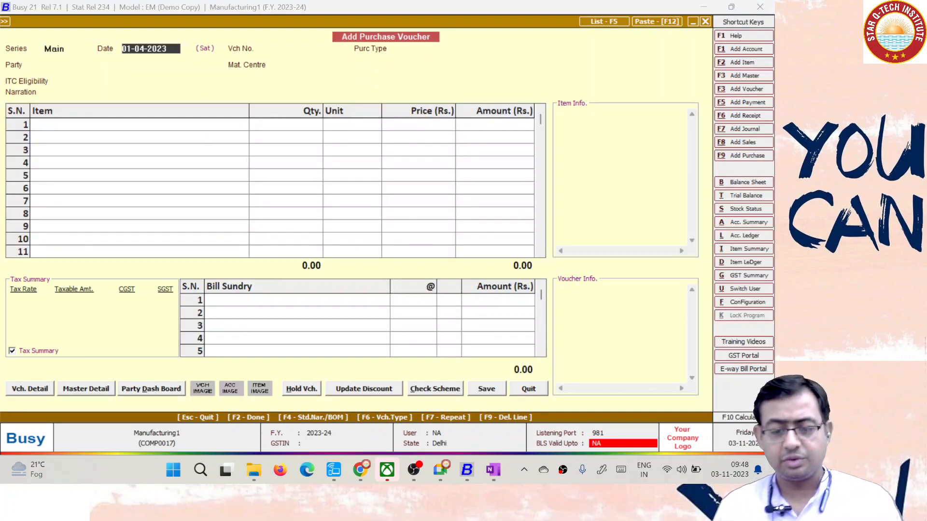
key("Return")
Switch to OneNote and check the bill number written above the cash purchase table
key("alt+Tab")
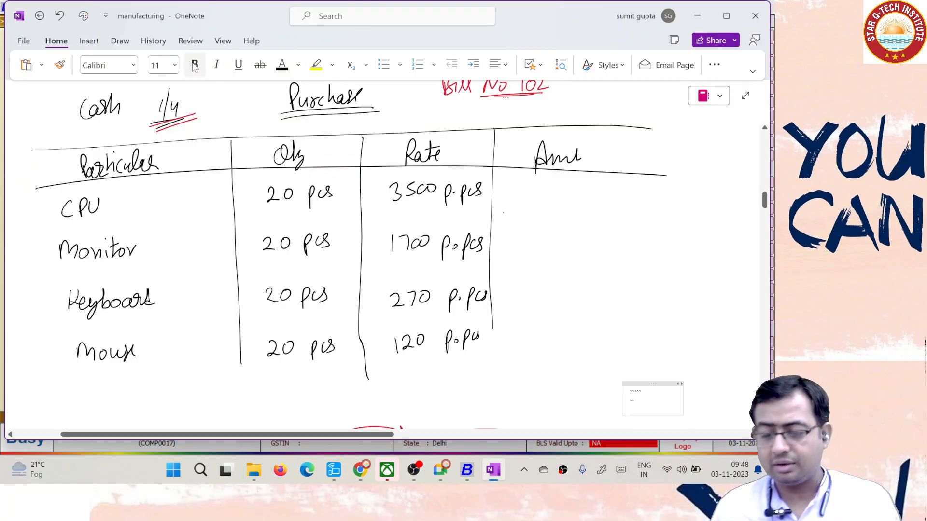
scroll(575, 207, "up", 1)
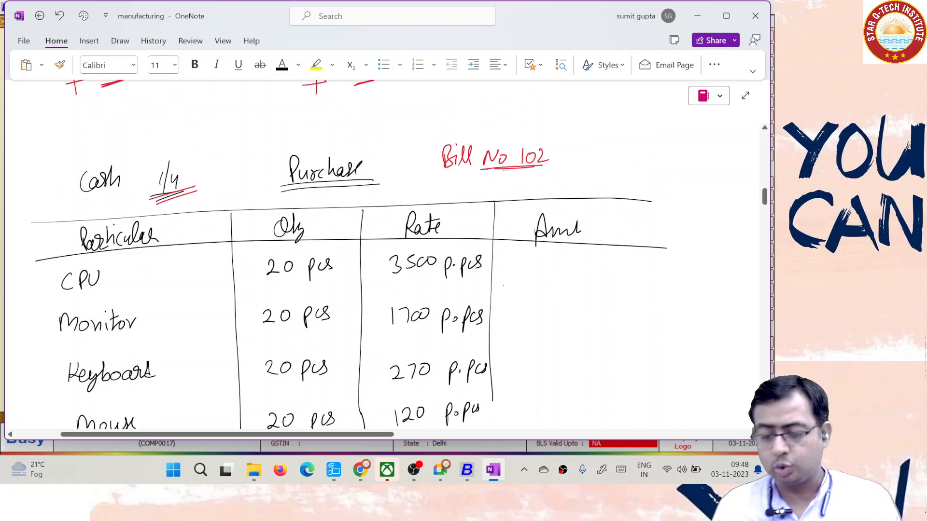
scroll(574, 206, "down", 1)
left_click(765, 128)
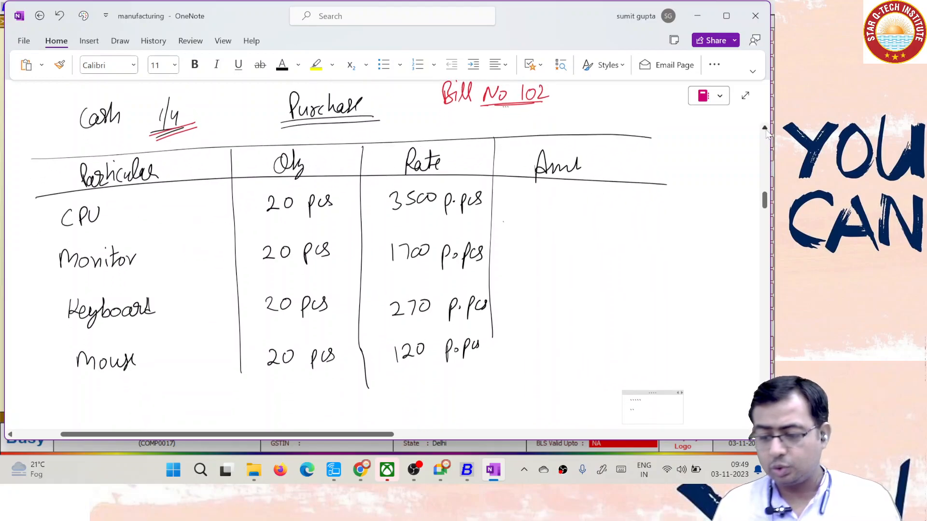
Back in Busy, set the purchase voucher number to 102 and the purchase type to L/GST-18%
key("alt+Tab")
type("102")
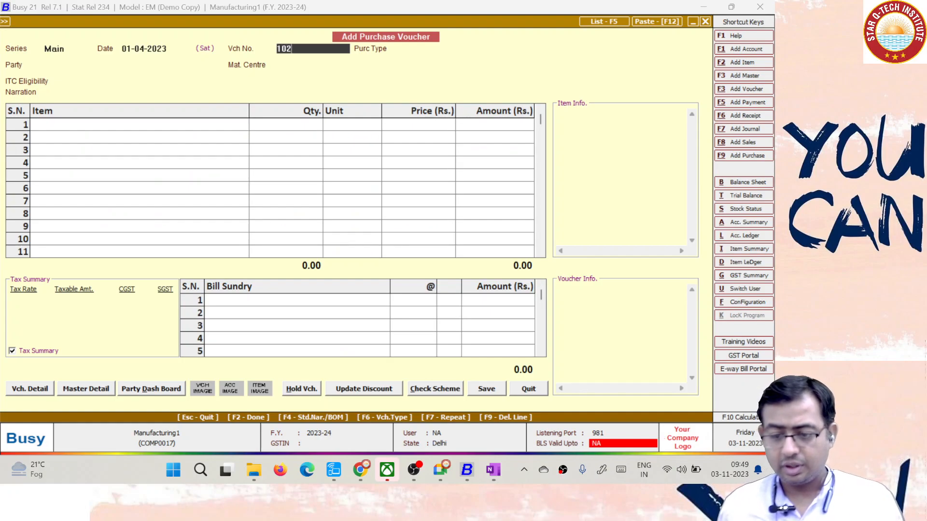
key("Return")
key("l")
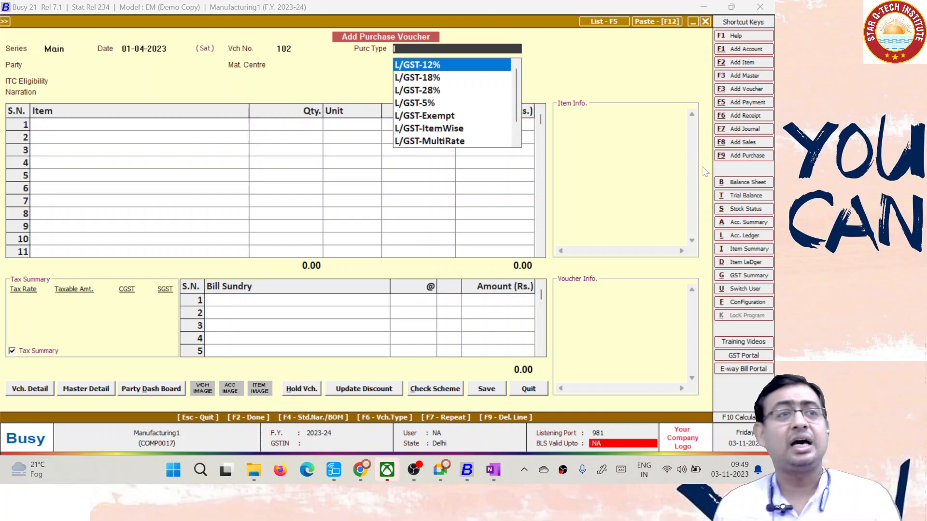
key("Down")
key("Return")
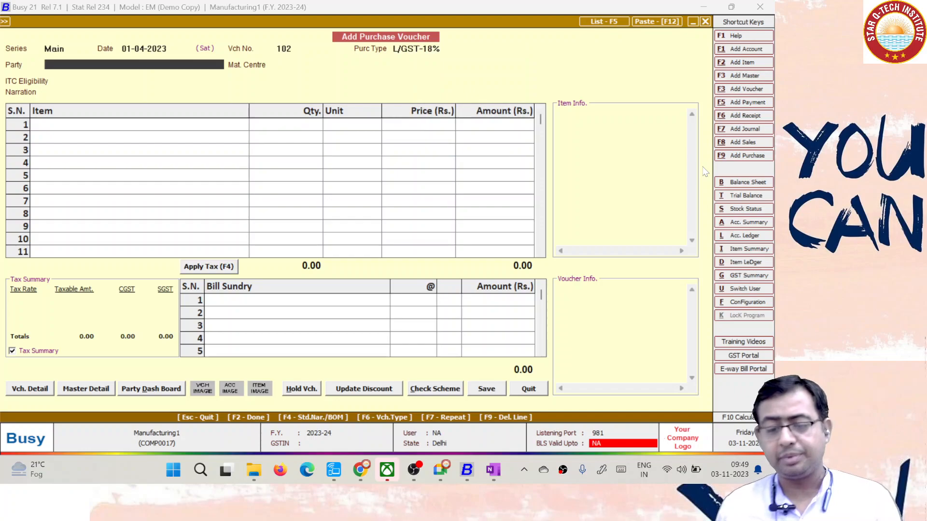
Choose Cash as the voucher's party and agree to continue with a tax invoice for an unregistered party
key("Return")
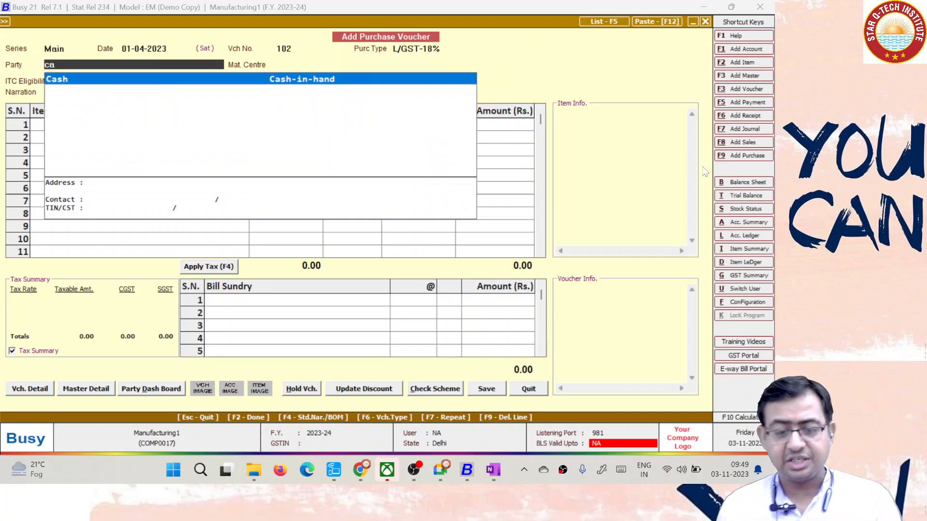
key("Return")
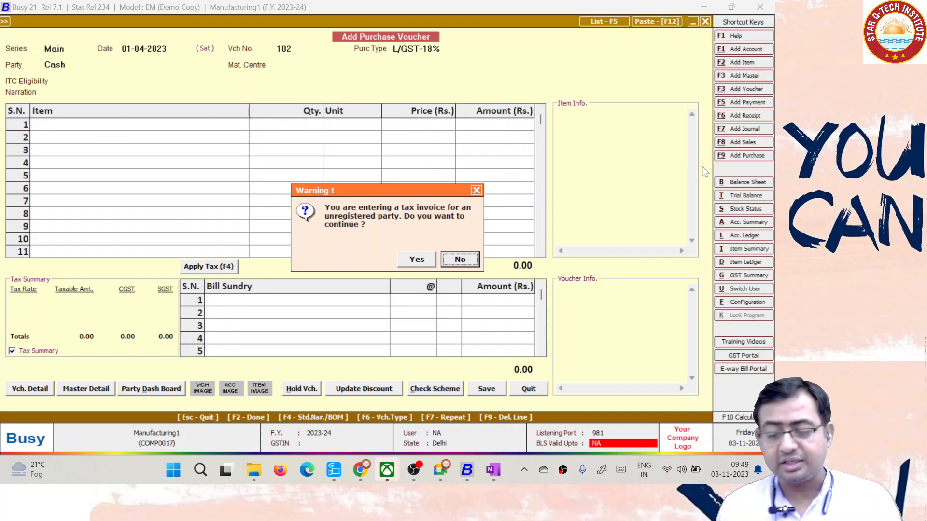
key("Left")
key("Return")
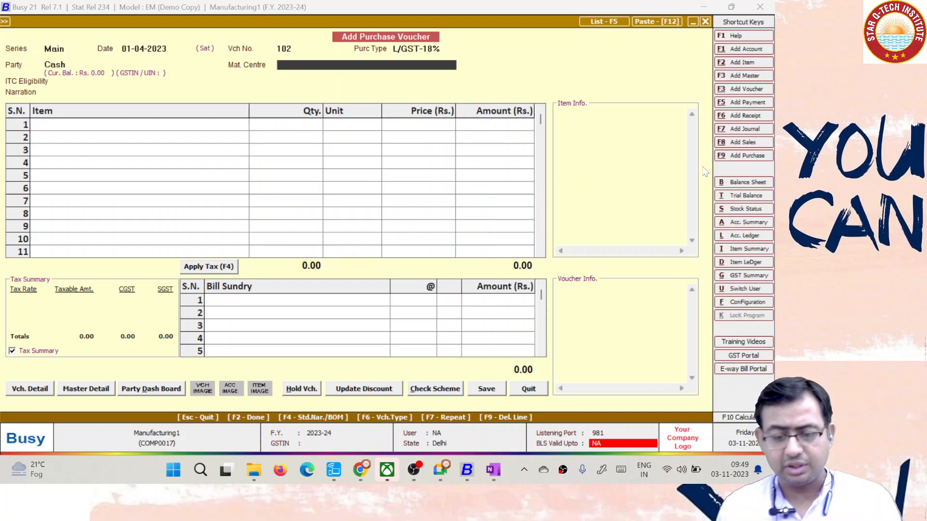
Set the material centre to Main Store and ITC eligibility to Input Goods/Services, leaving the narration empty
key("Return")
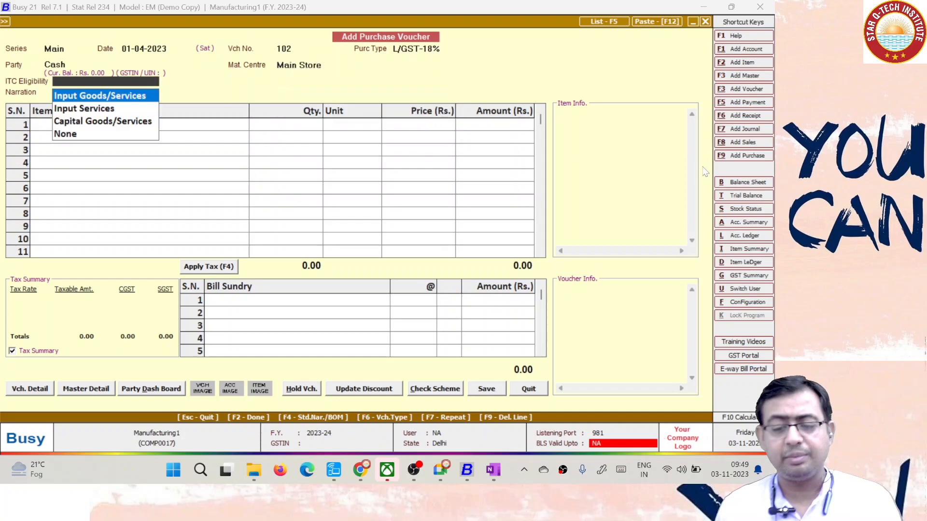
key("Return")
key("Return")
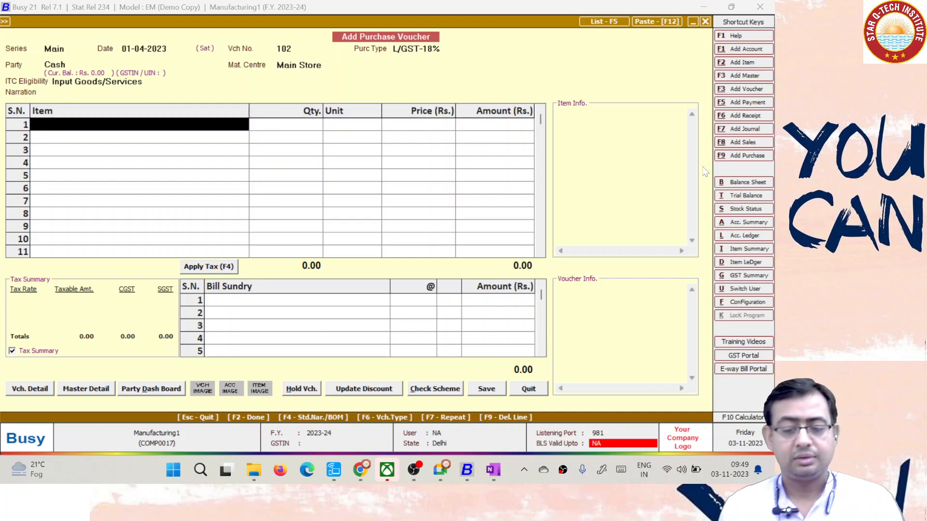
Check the first purchased item in the OneNote notes, and in Busy start a new item master with the name and print name CPU
key("alt+Tab")
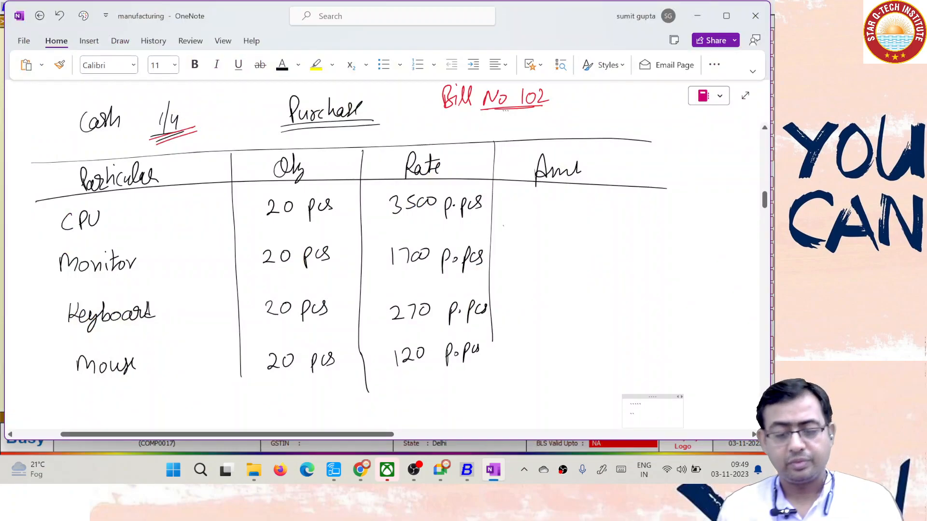
key("alt+Tab")
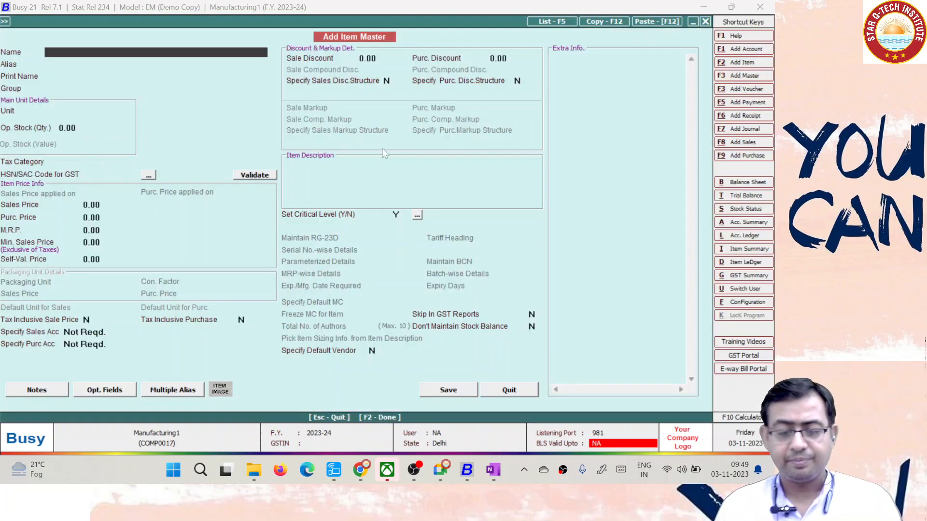
type("CPU")
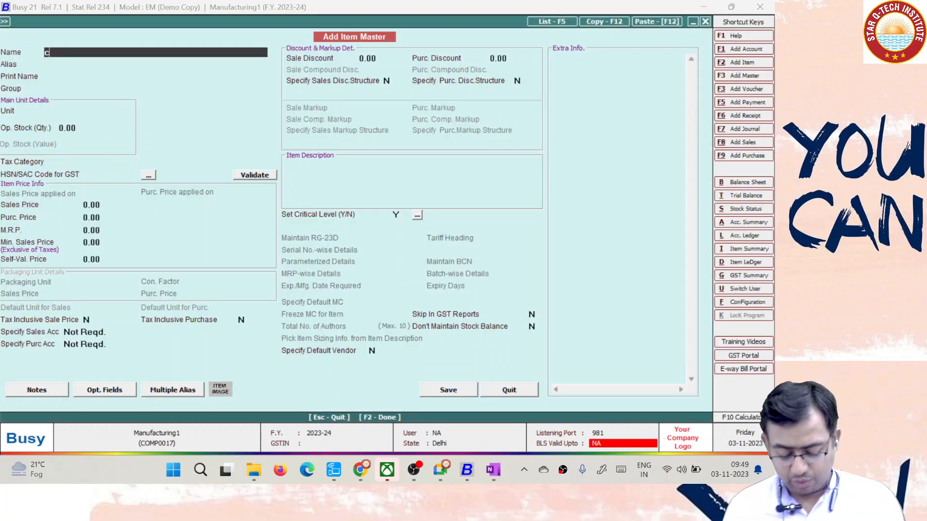
key("BackSpace")
key("BackSpace")
key("BackSpace")
key("Caps_Lock")
type("CPU")
key("Return")
key("Return")
key("Return")
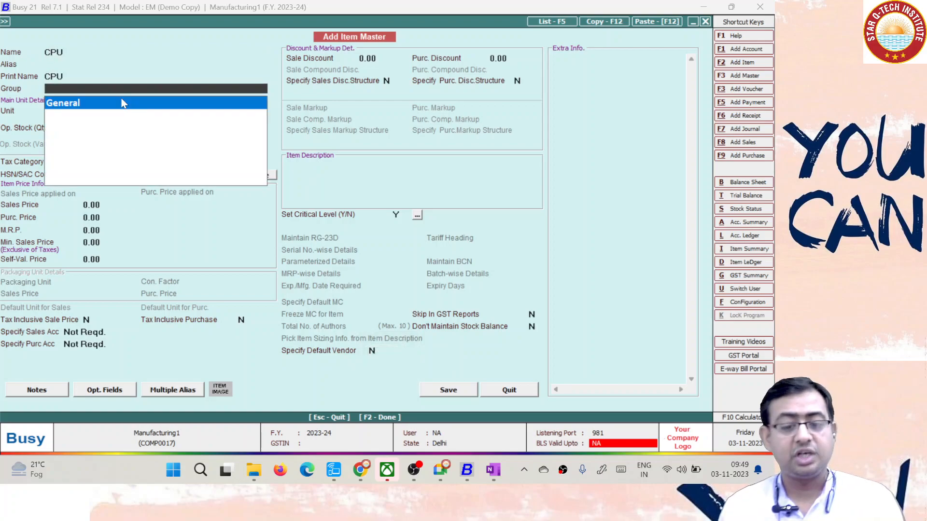
Assign the CPU item to the General group with unit Pcs., no opening stock and tax category GST 18%
key("Return")
key("Return")
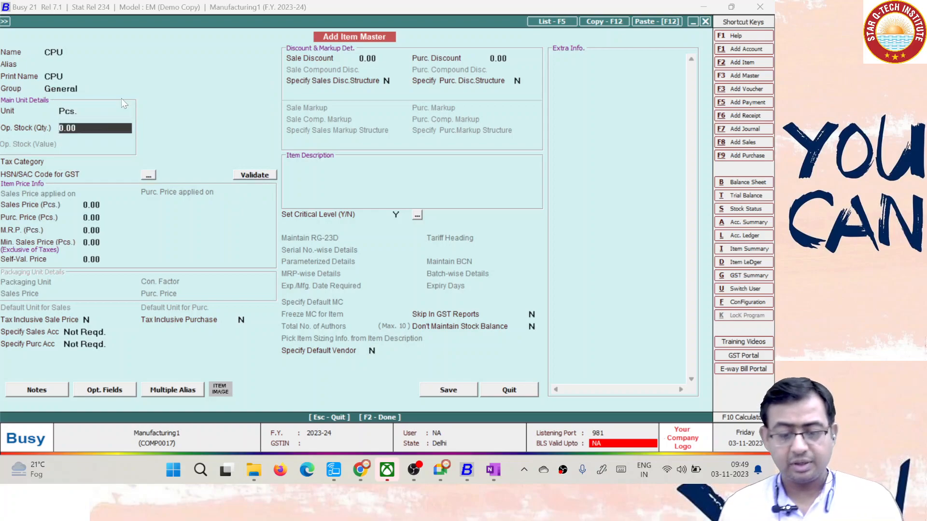
key("Return")
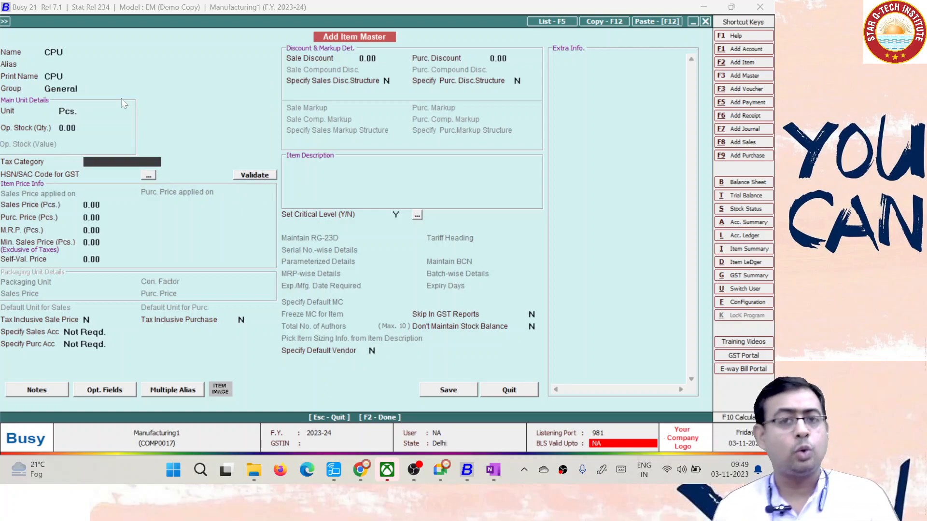
type("18")
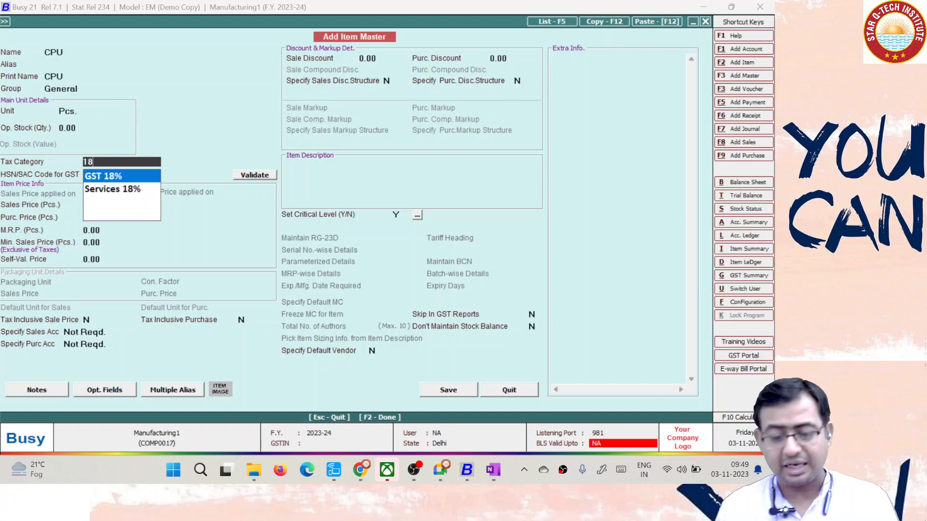
key("Return")
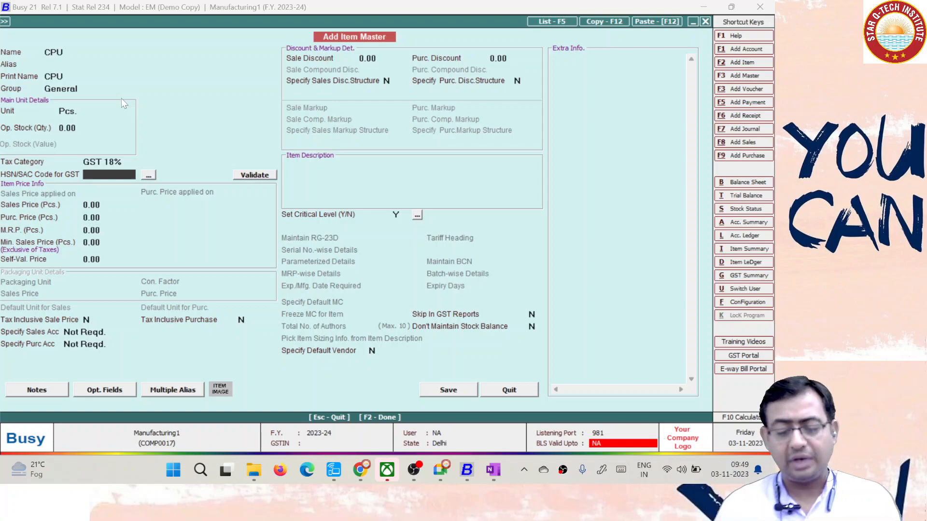
Set the CPU item's critical level option to N and save the master without an HSN/SAC code
left_click(398, 216)
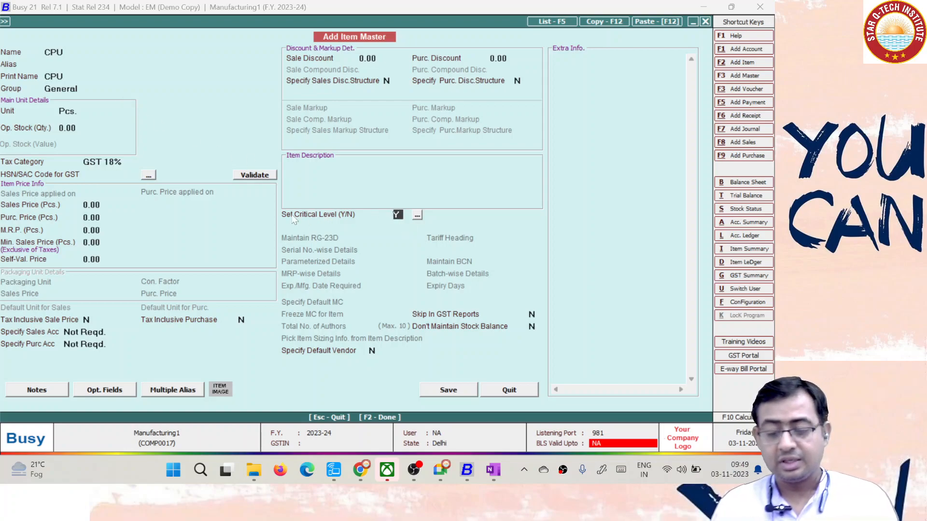
key("n")
key("Return")
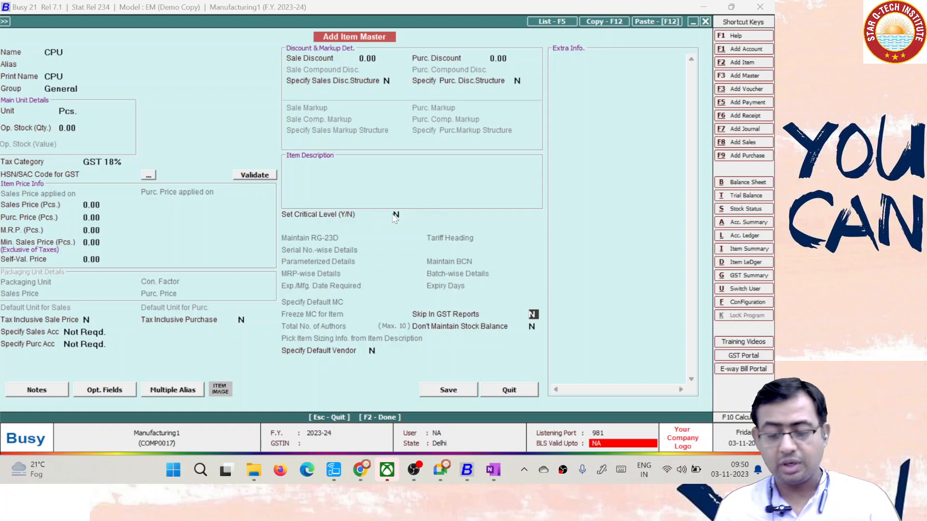
key("F2")
key("Left")
key("Return")
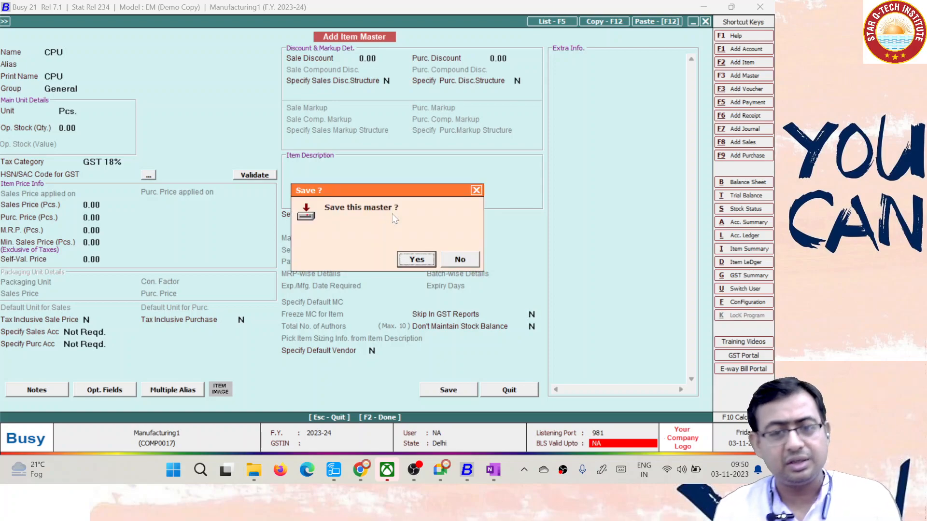
key("Return")
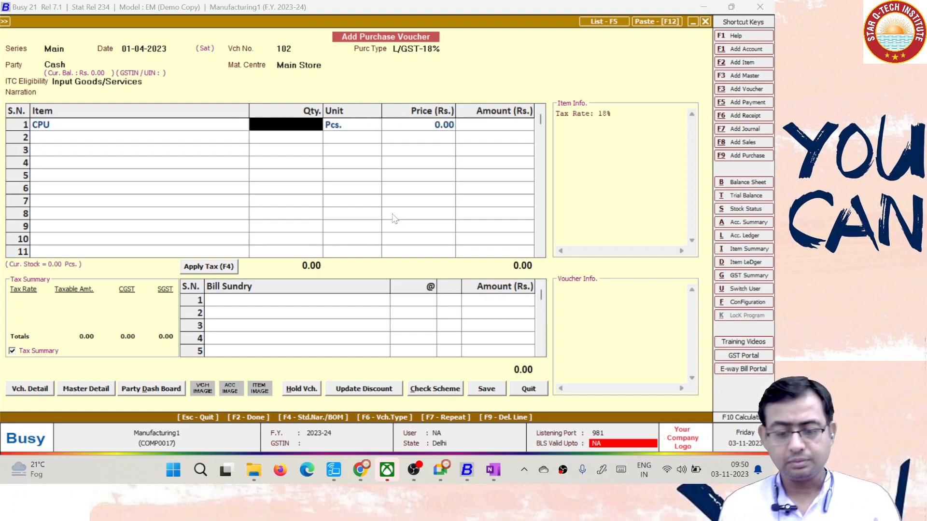
Check the CPU line in the OneNote table and enter quantity 20 Pcs. at price 3500 in Busy's purchase voucher
key("alt+Tab")
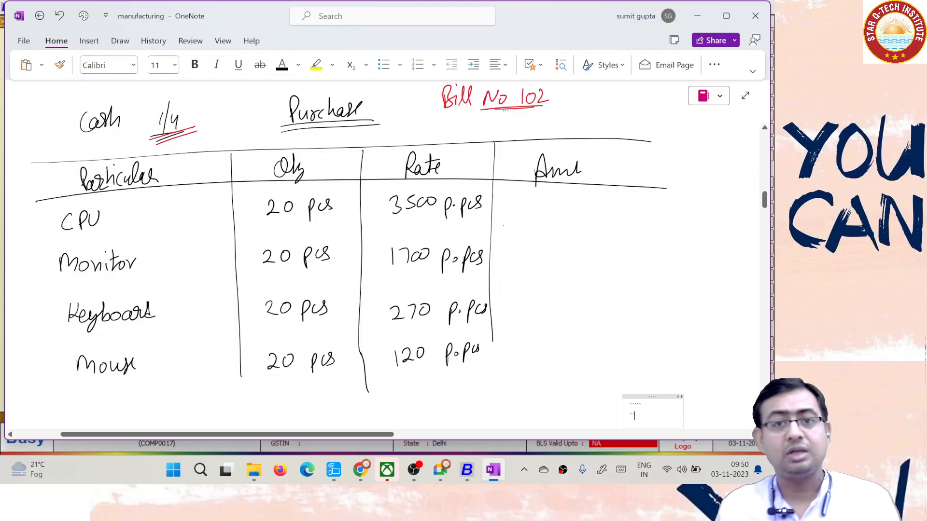
key("alt+Tab")
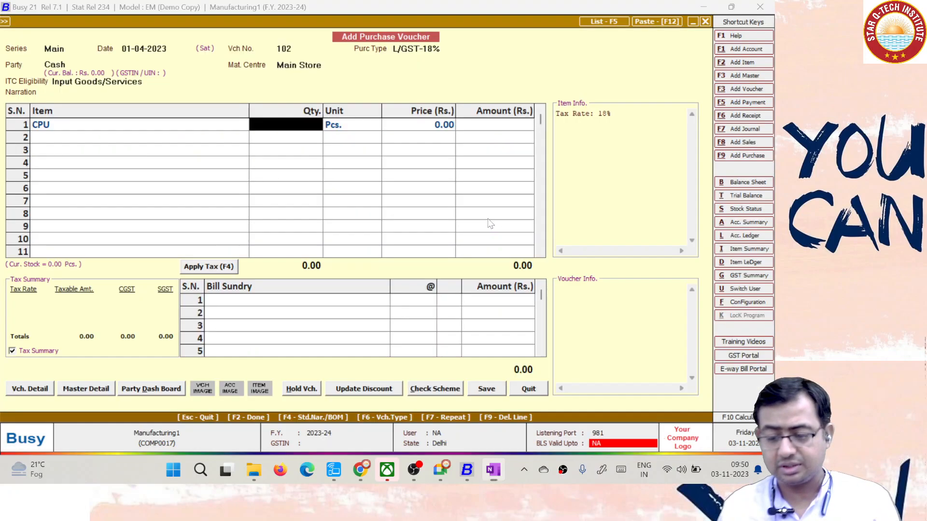
type("20")
key("Return")
key("Return")
type("3500")
key("Return")
key("Return")
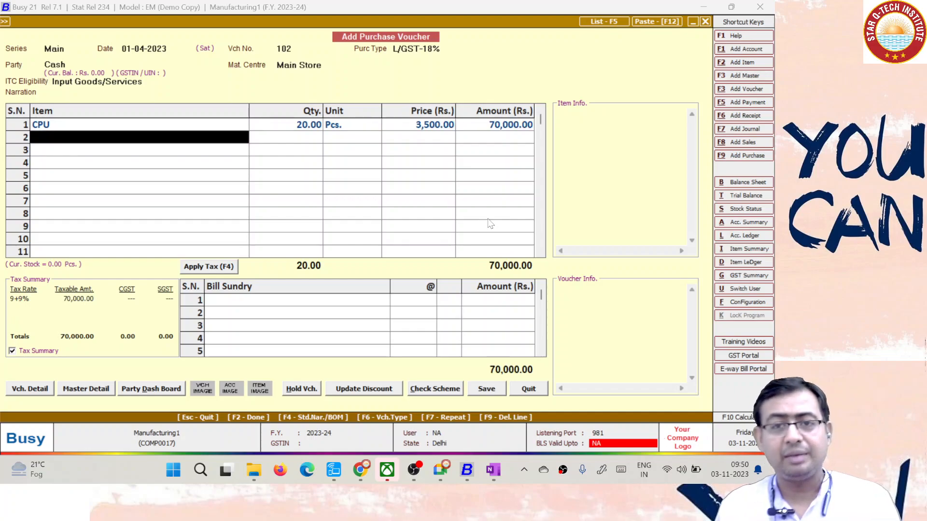
Switch to OneNote to read the second item of the purchase table and return to the Busy voucher
key("alt+Tab")
left_click(656, 381)
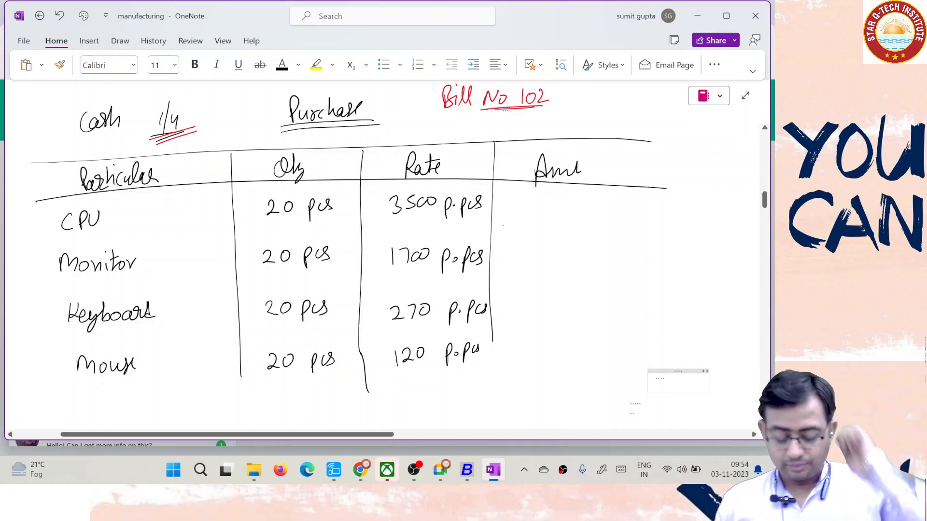
type("``")
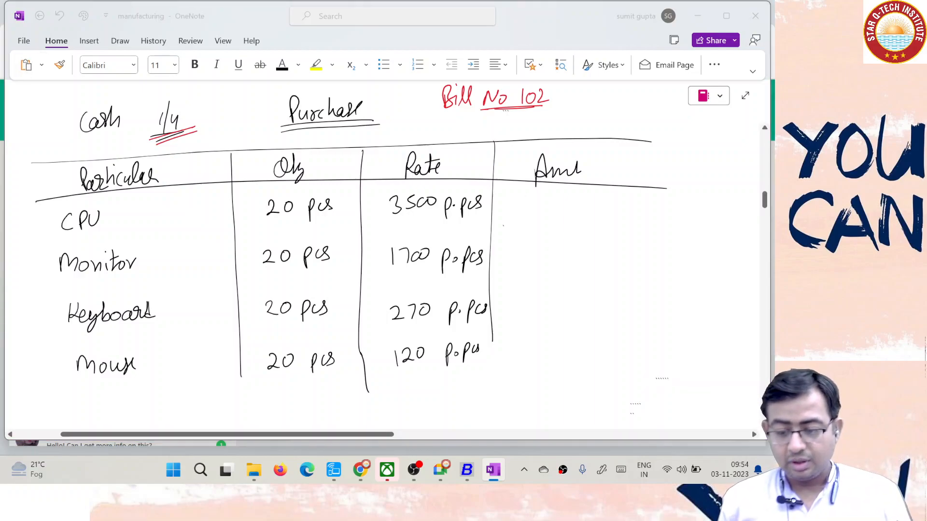
key("alt+Tab")
key("alt+Tab")
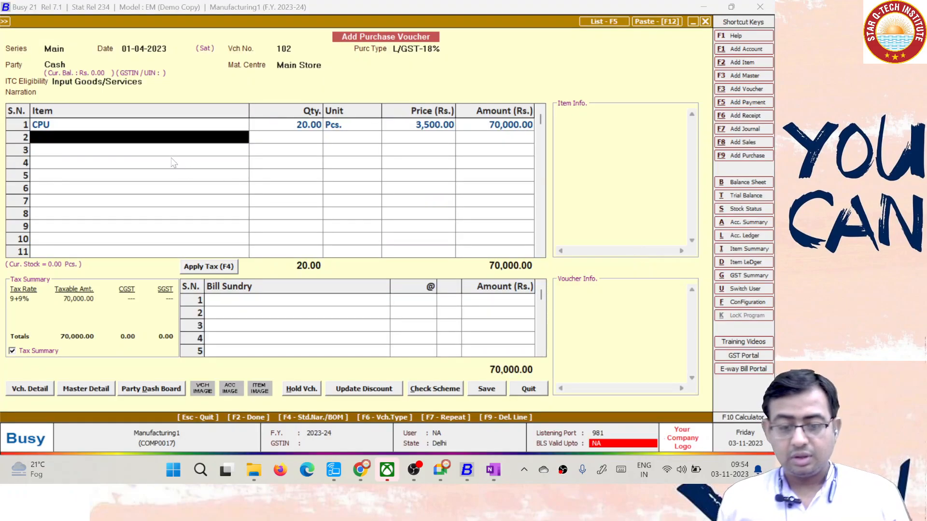
key("alt+Tab")
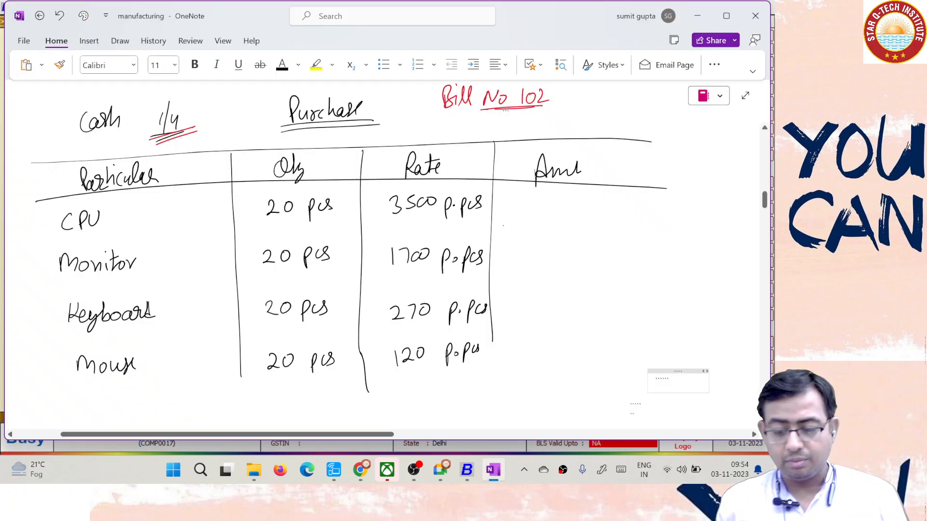
key("alt+Tab")
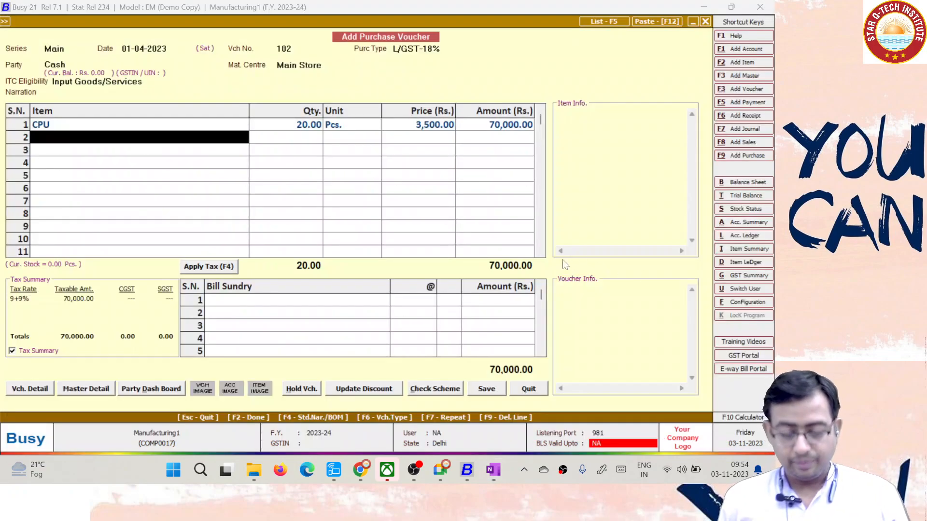
Start a new item master from the voucher's second row with the name and print name MONITOR
key("Return")
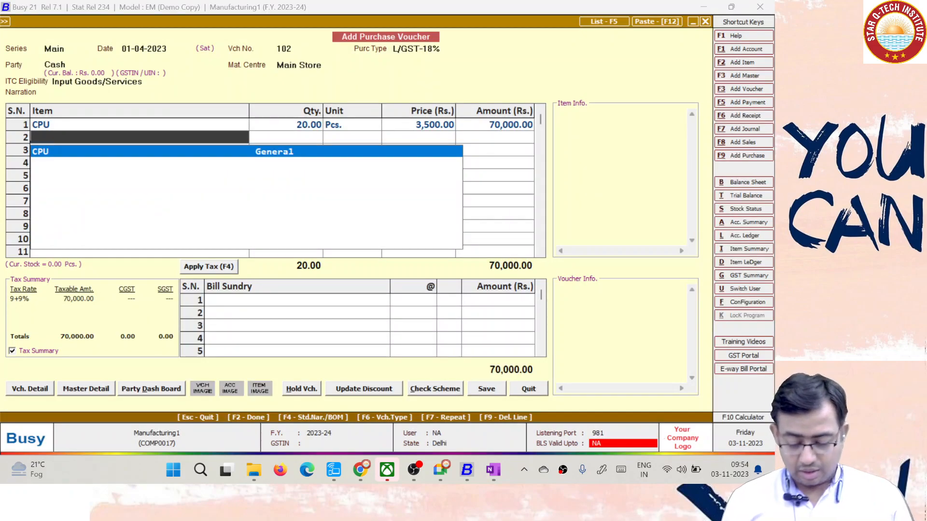
key("F3")
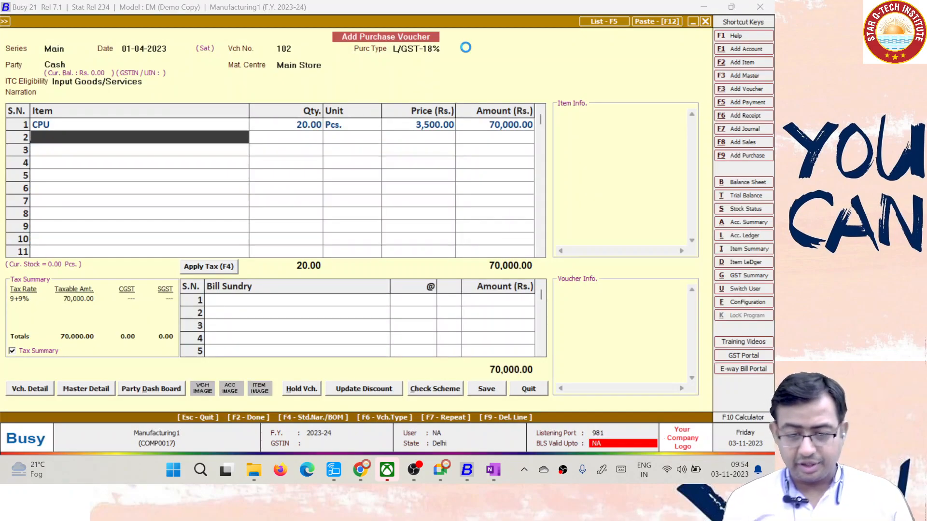
type("MONITOR")
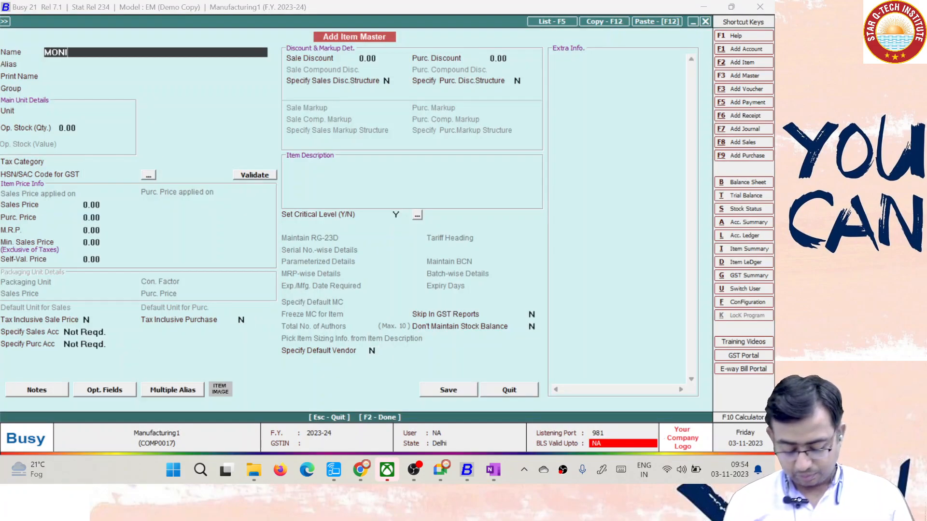
key("Return")
key("Return")
key("Return")
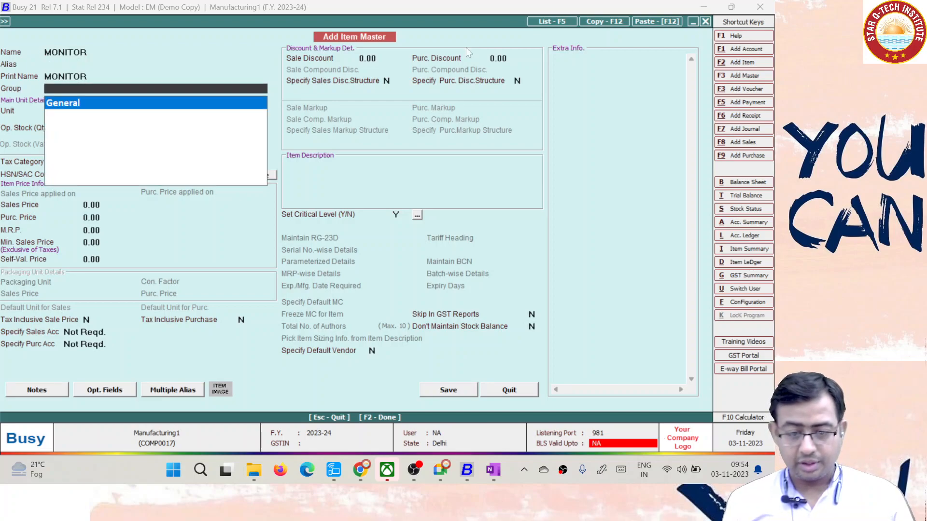
Assign the MONITOR item to the General group with unit Pcs., no opening stock and tax category GST 18%
key("Return")
type("p")
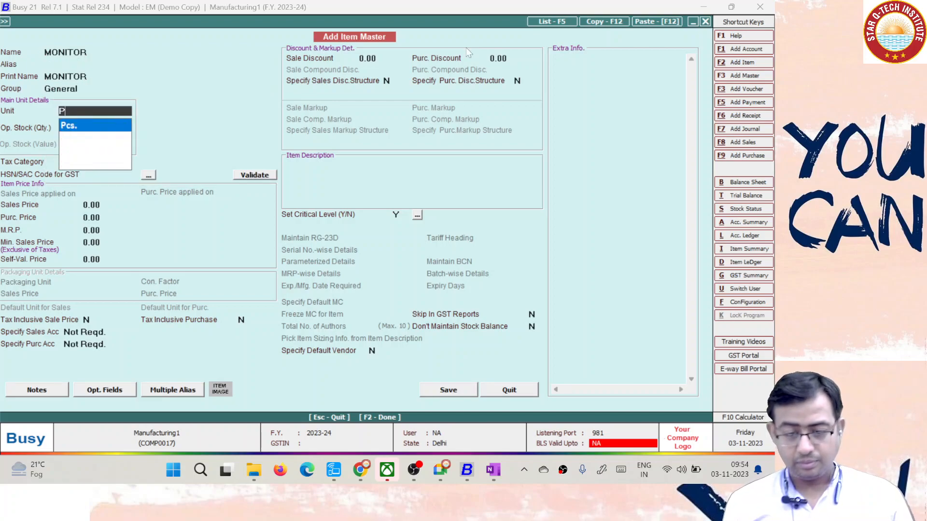
key("Return")
key("Return")
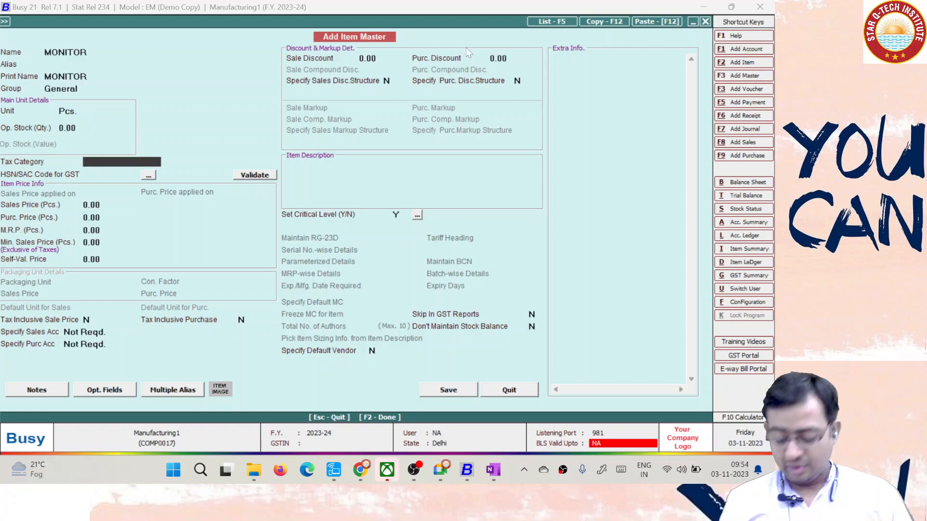
key("Return")
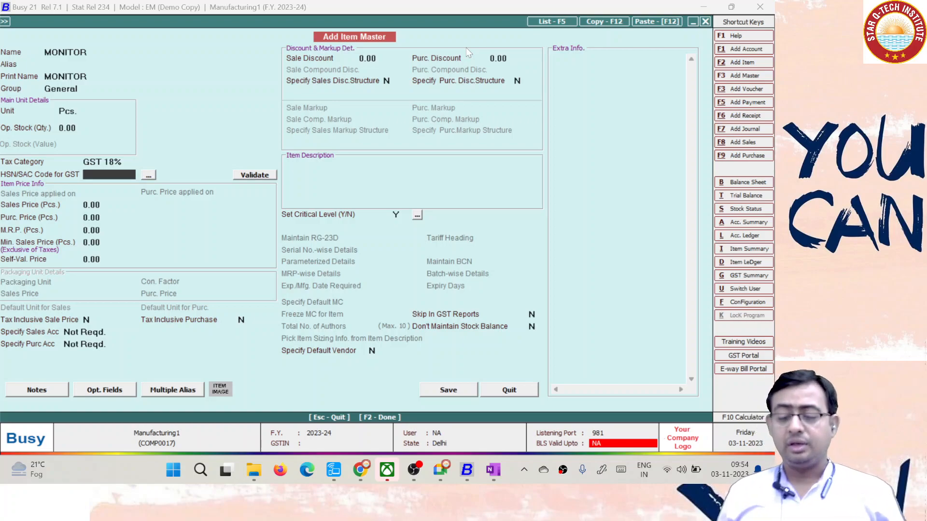
Set the MONITOR item's critical level option to N and save the master without an HSN/SAC code
key("Return")
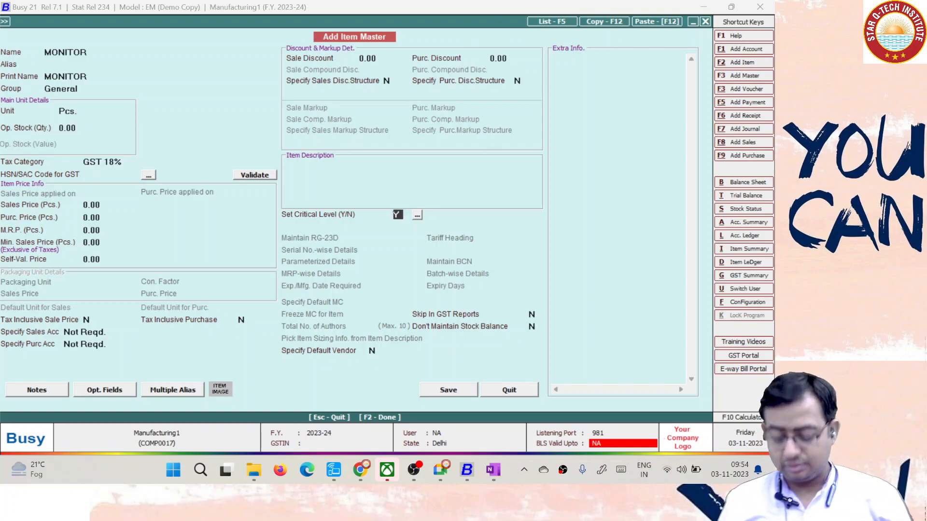
key("n")
key("Return")
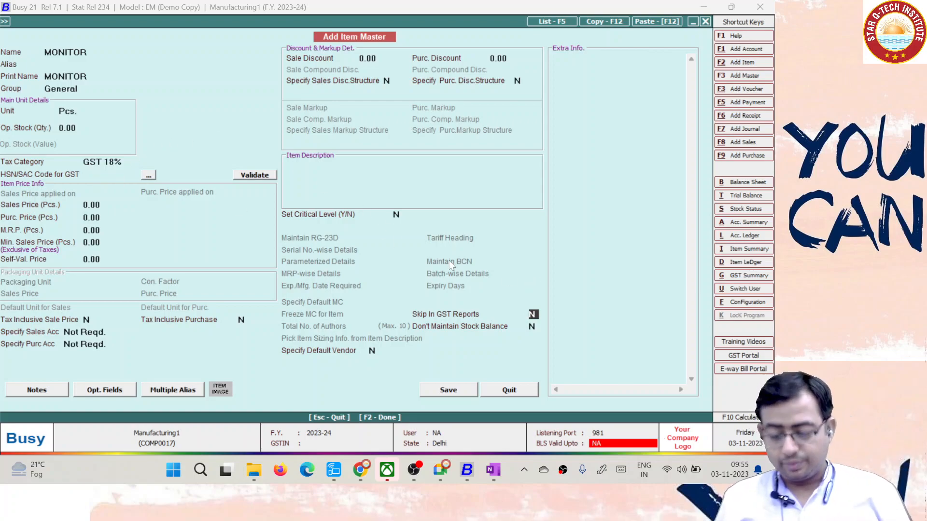
key("F2")
key("Left")
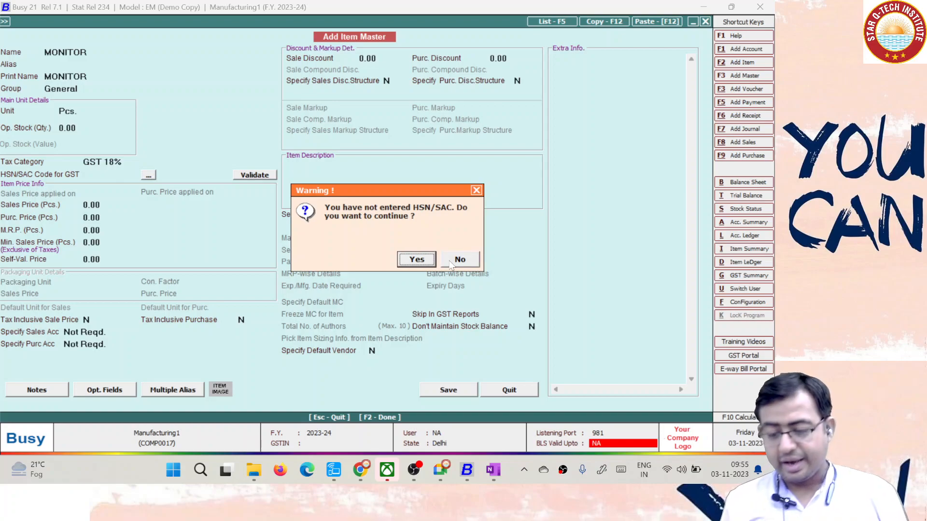
key("Return")
key("Return")
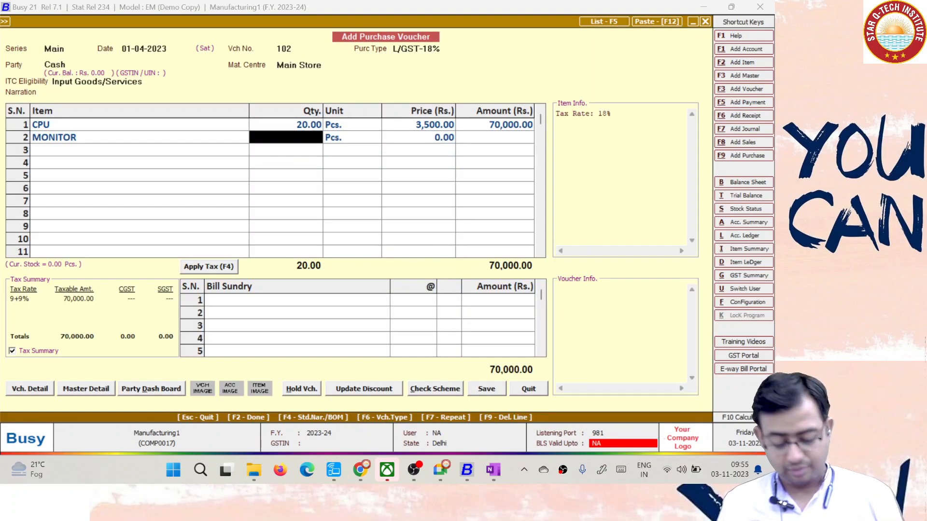
Consult the OneNote purchase table and enter quantity 20 and price 1700 for MONITOR in the Busy purchase voucher
key("alt+Tab")
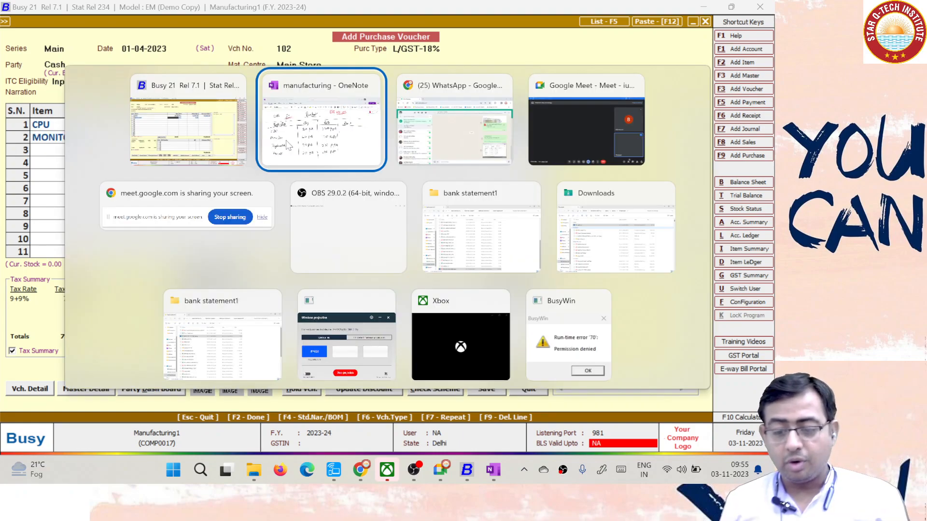
key("alt+Tab")
type("20")
key("Return")
key("alt+Tab")
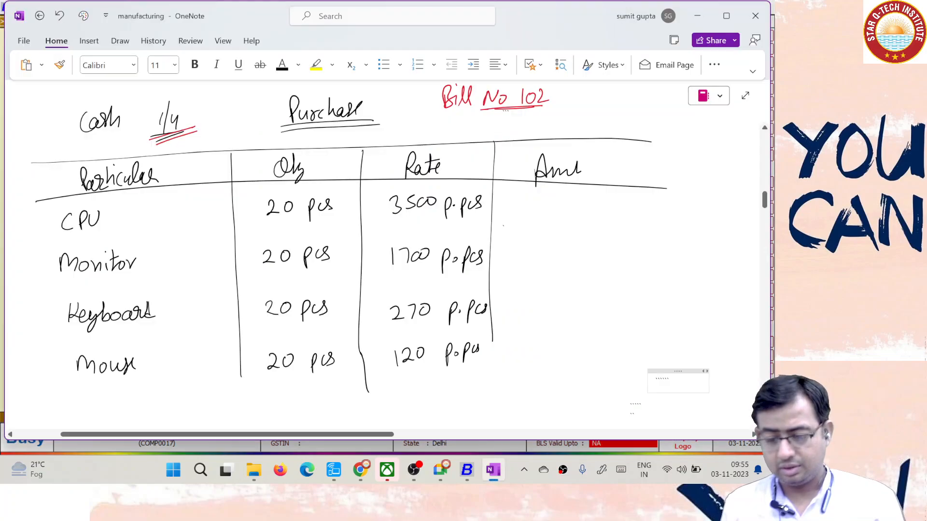
key("alt+Tab")
type("7")
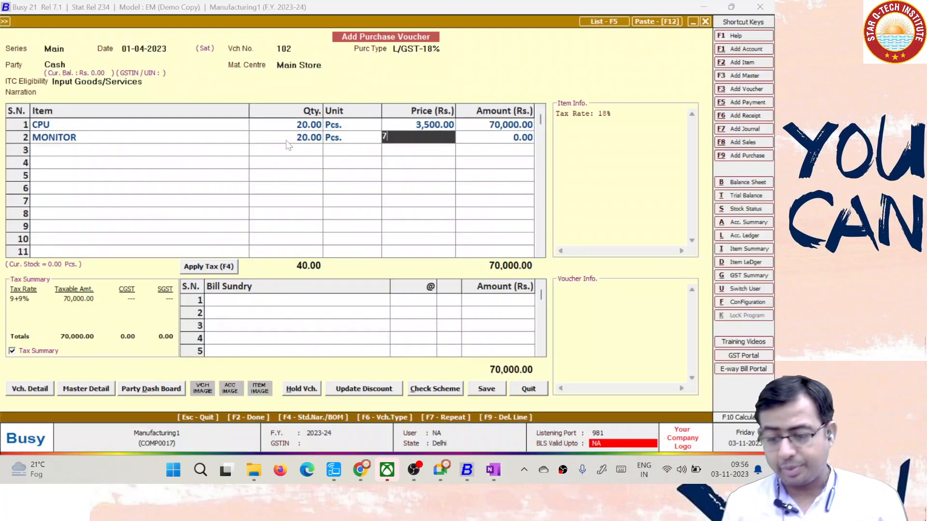
key("BackSpace")
type("1700")
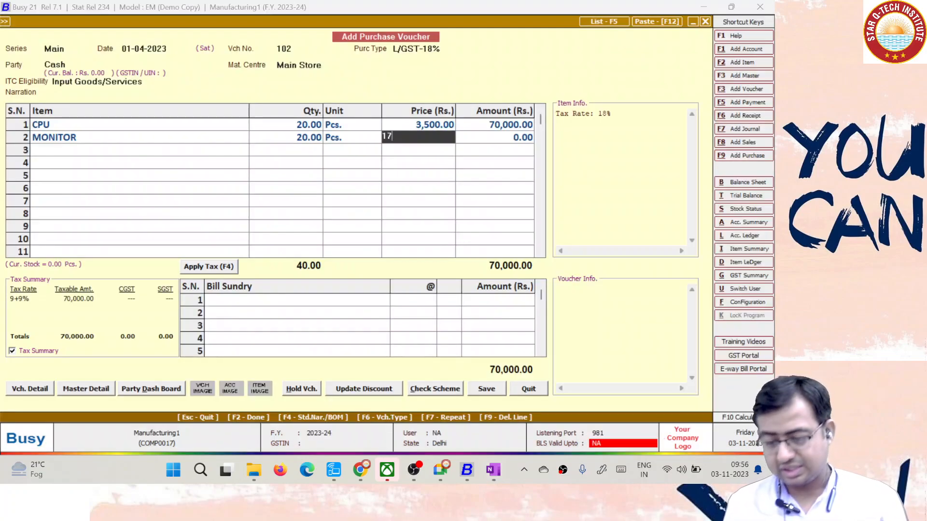
key("Return")
key("Return")
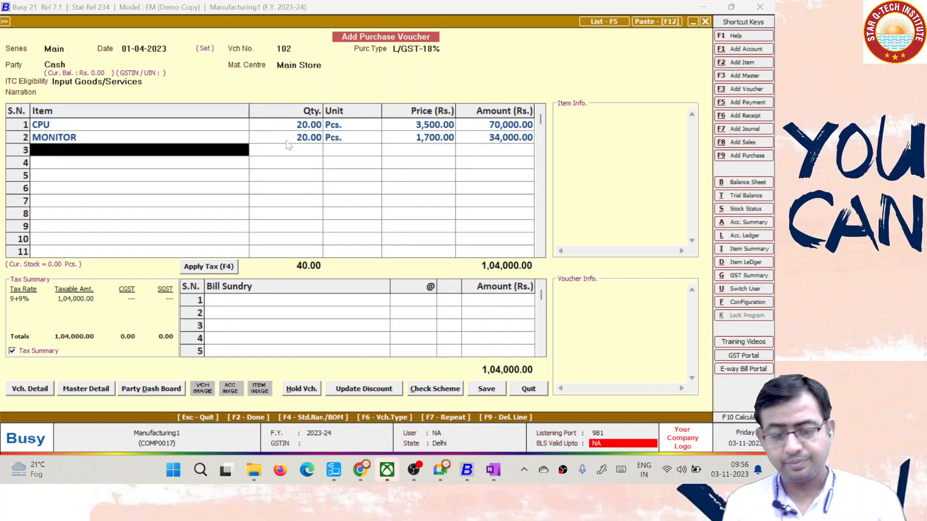
Check the third item in the OneNote purchase table and start a new Busy item master with name and print name KEYBOARD
key("alt+Tab")
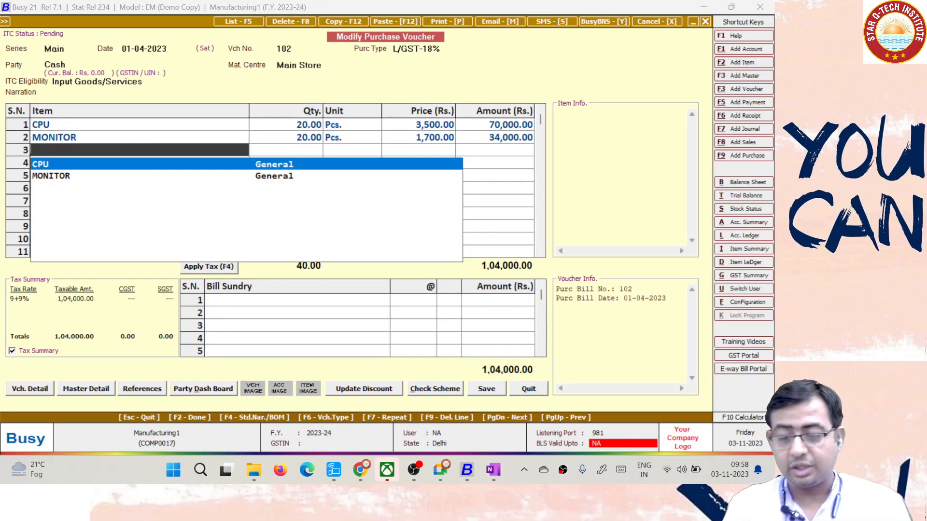
key("alt+Tab")
key("alt+Tab")
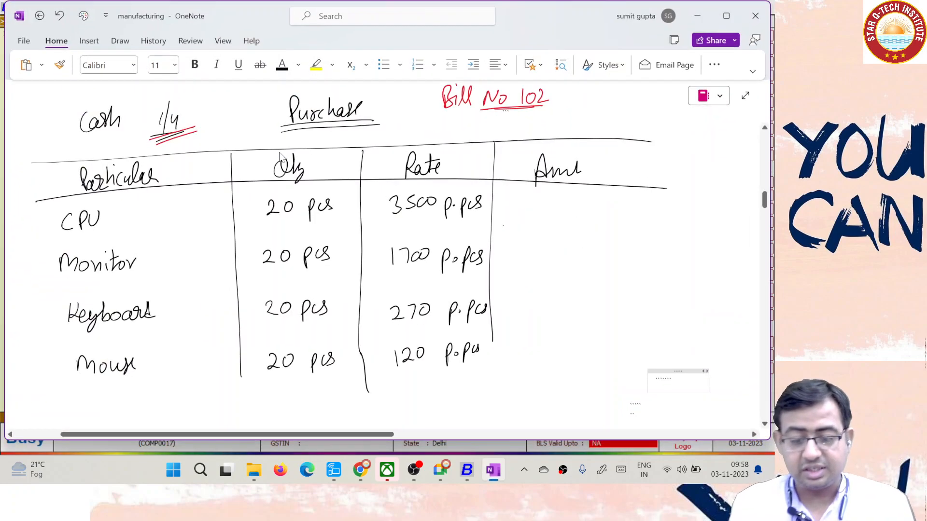
key("alt+Tab")
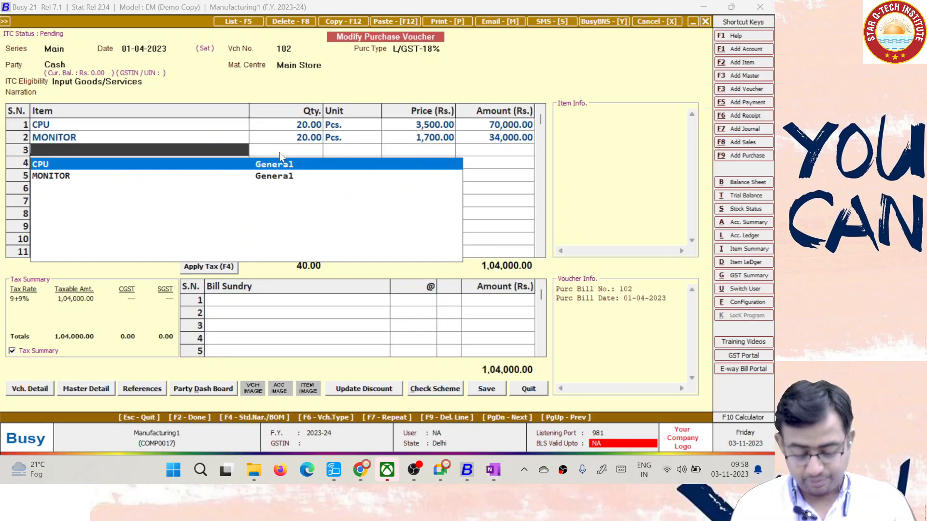
key("F2")
type("K")
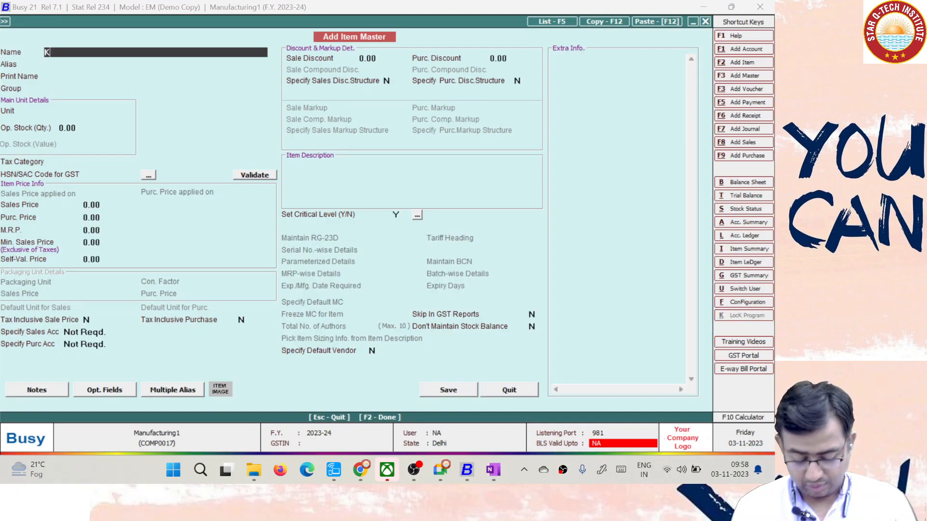
type("EYBOAR")
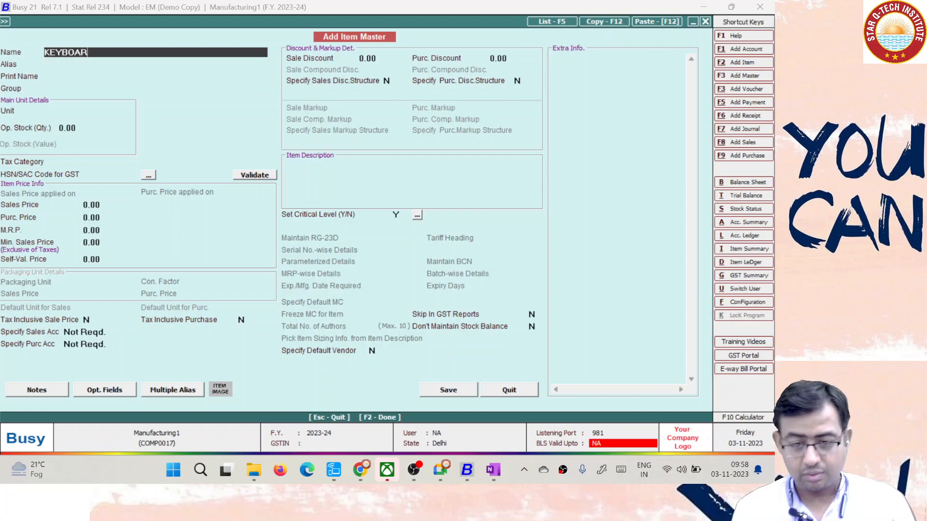
type("D")
key("Return")
key("Return")
key("Return")
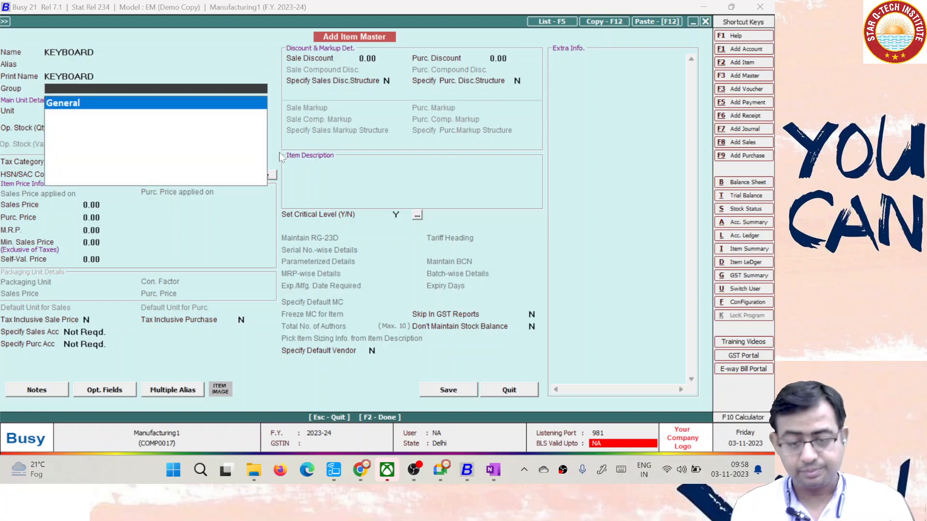
Assign the KEYBOARD item to the General group with unit Pcs., no opening stock and tax category GST 18%
key("Return")
type("p")
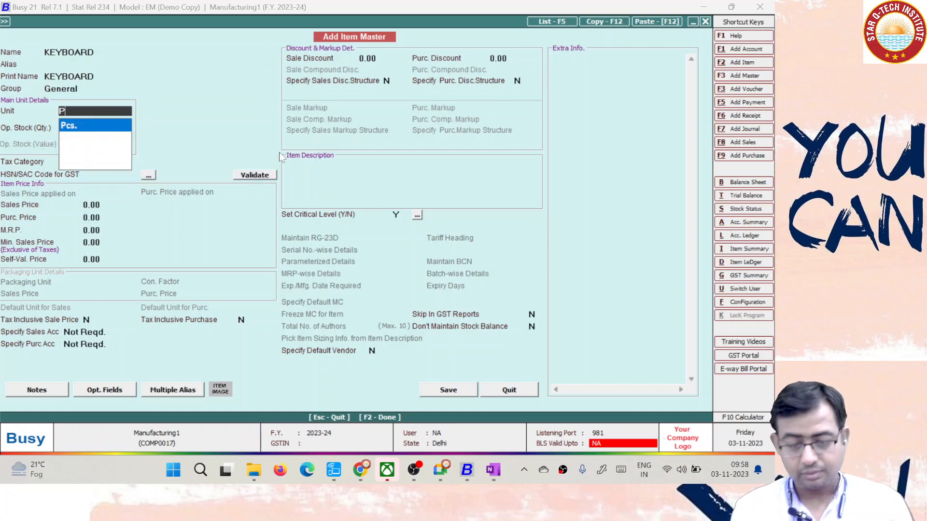
key("Return")
key("Return")
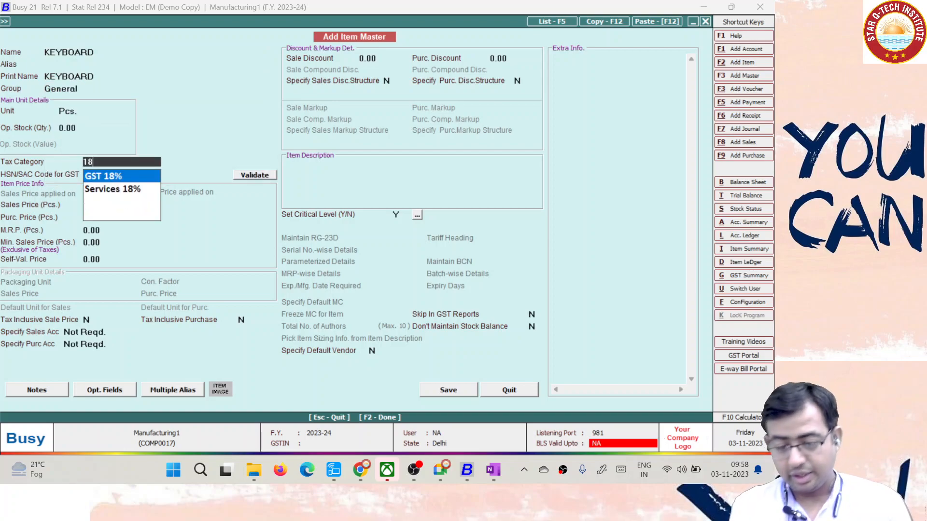
key("Return")
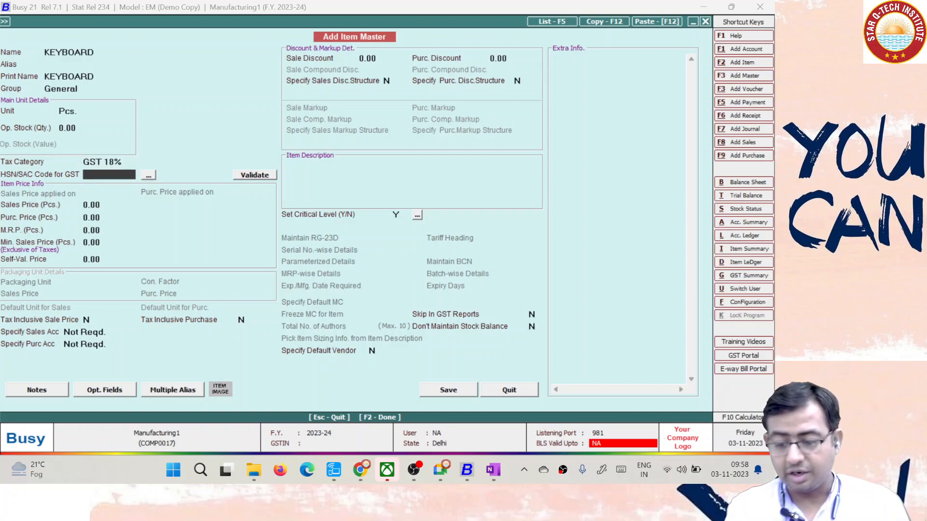
Set the KEYBOARD item's critical level option to N and save the master without an HSN/SAC code
key("Return")
type("n")
key("F2")
key("Left")
key("Return")
key("Return")
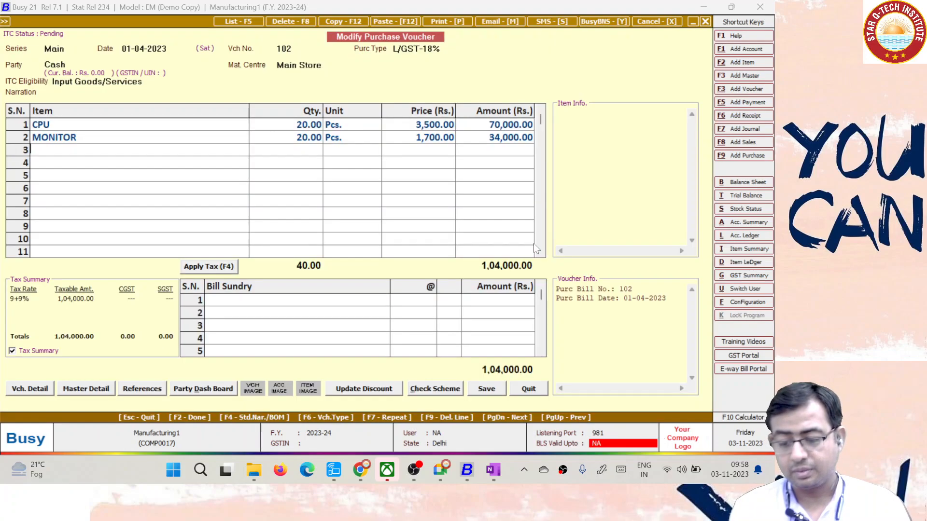
Consult the OneNote purchase table and enter quantity 20 and price 270 for KEYBOARD in the Busy voucher's third row
key("alt+Tab")
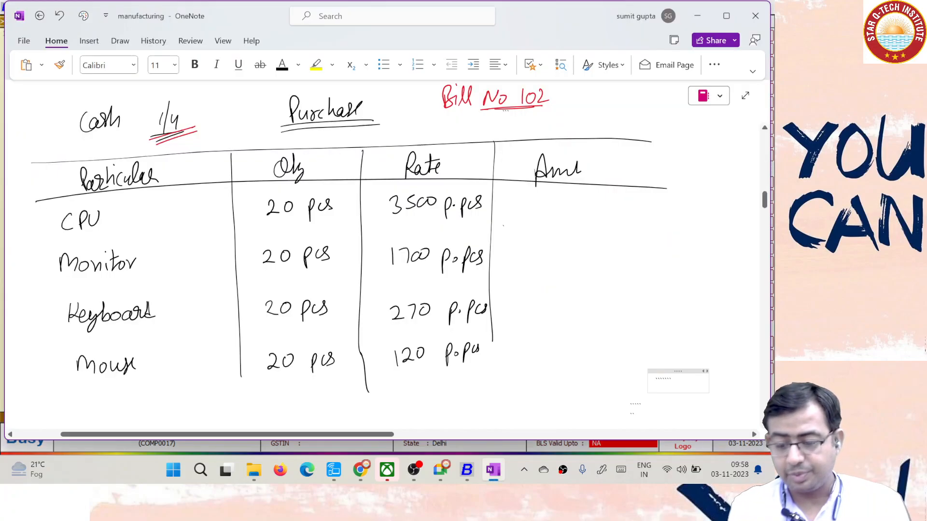
key("alt+Tab")
type("20")
key("Return")
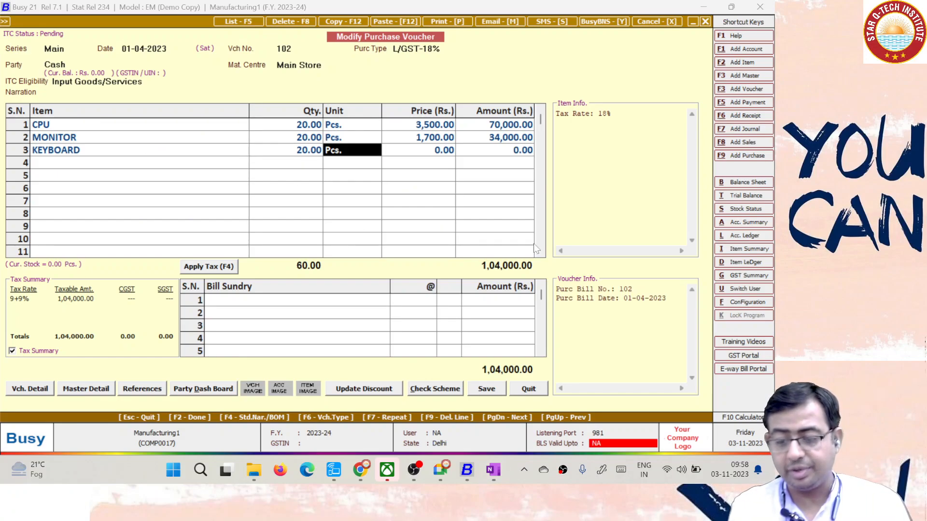
key("Return")
type("270")
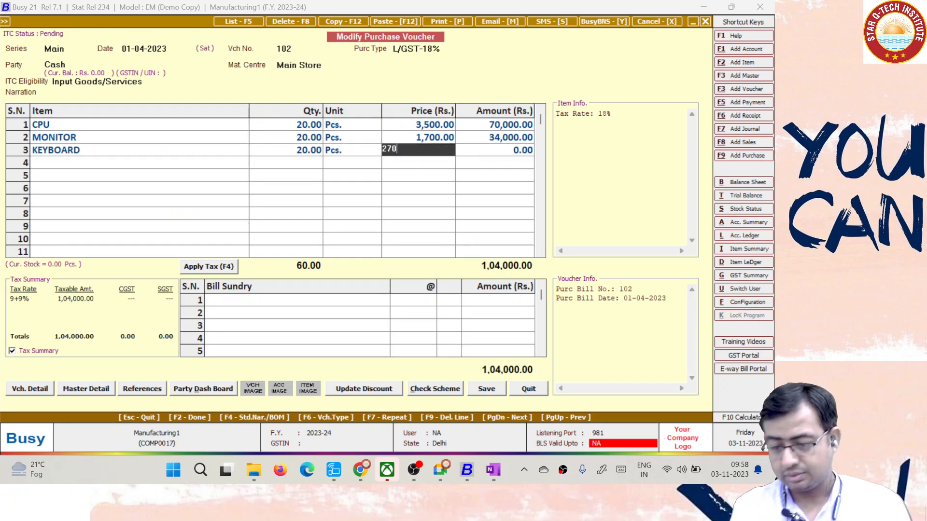
key("Return")
key("Return")
Check the fourth item in the OneNote purchase table and start a new Busy item master with name and print name MOUSE
key("alt+Tab")
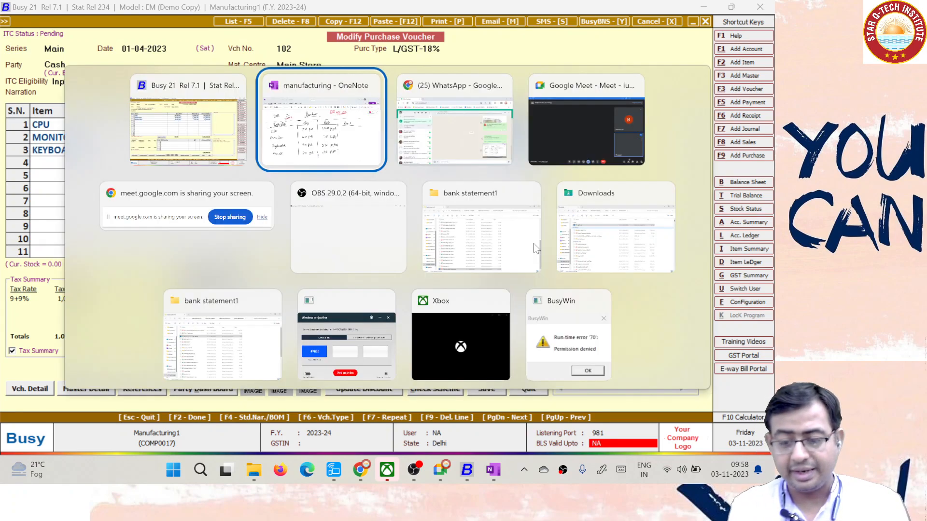
key("alt+Tab")
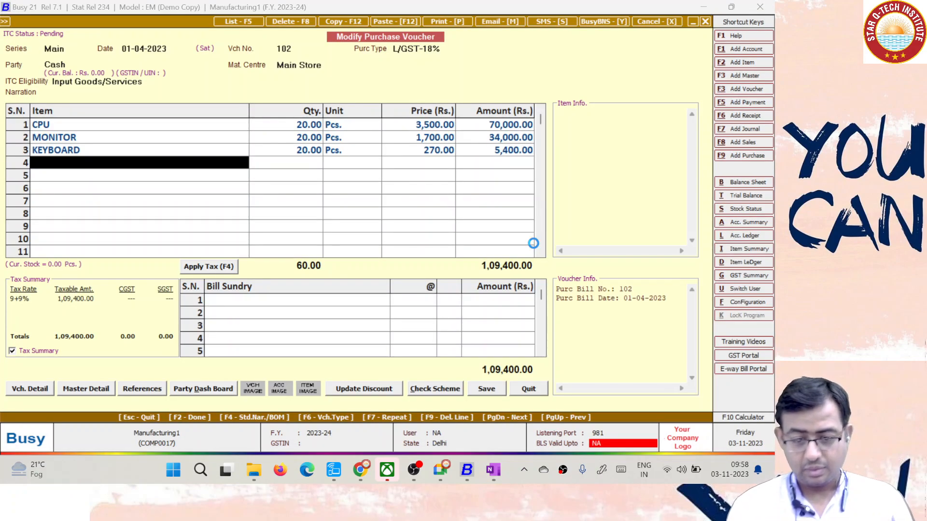
key("alt+F2")
type("MOUSE")
key("Return")
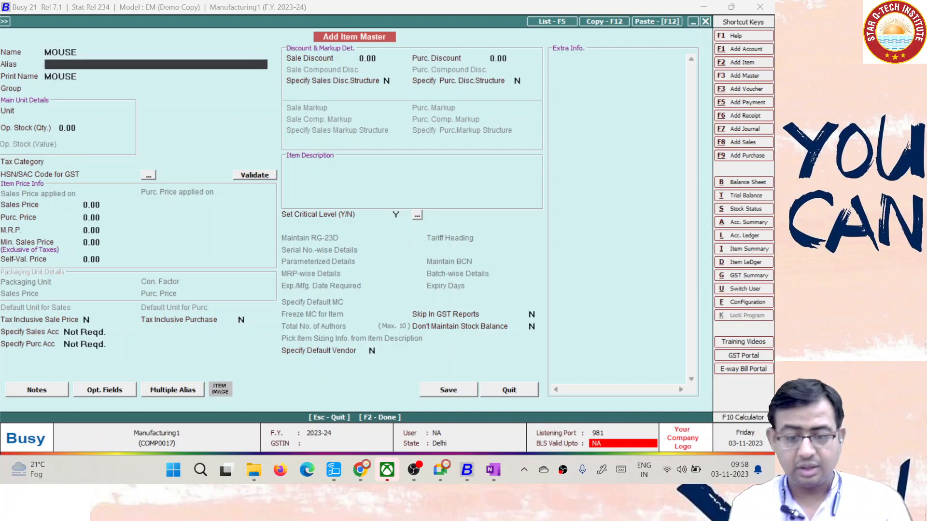
Assign the MOUSE item to the General group with unit Pcs., no opening stock and tax category GST 18%
key("Return")
key("Return")
type("p")
key("Return")
key("Return")
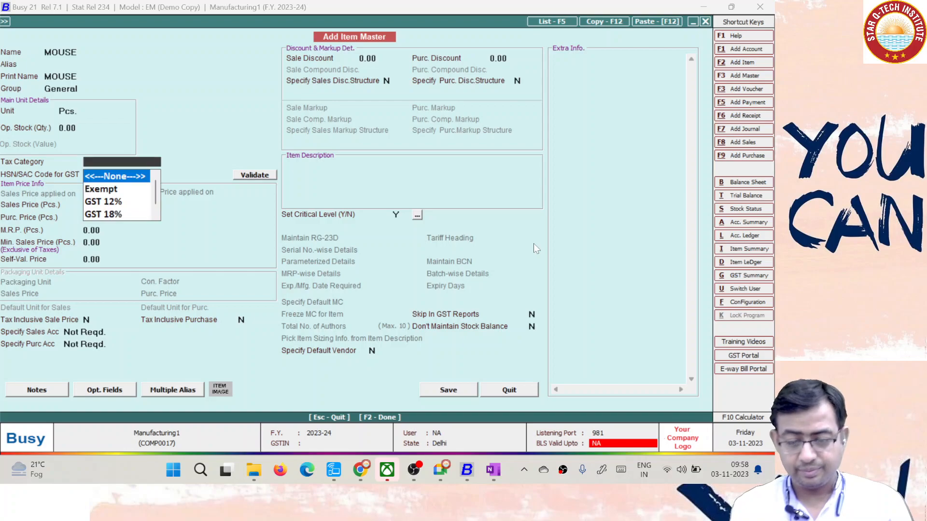
type("18")
key("Return")
key("Return")
key("Return")
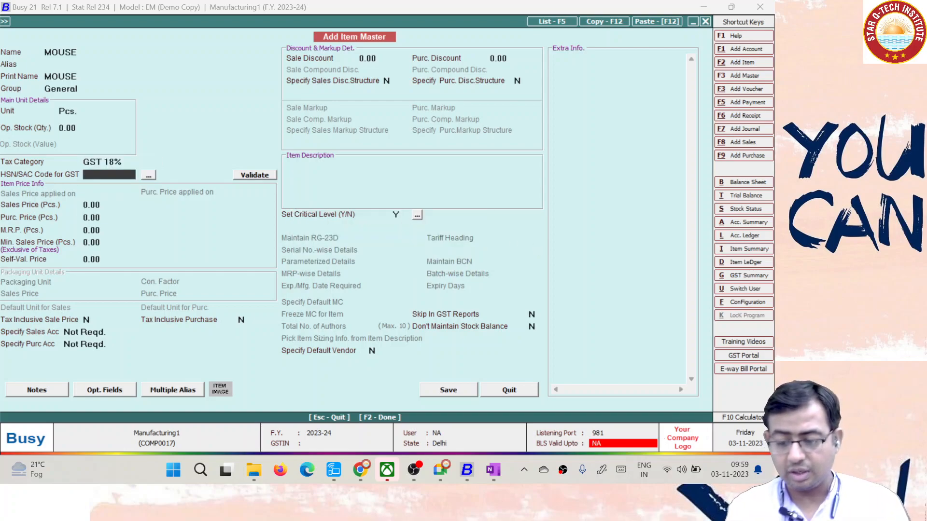
Set the MOUSE item's critical level option to N and save the master without an HSN/SAC code
key("Return")
type("n")
key("Return")
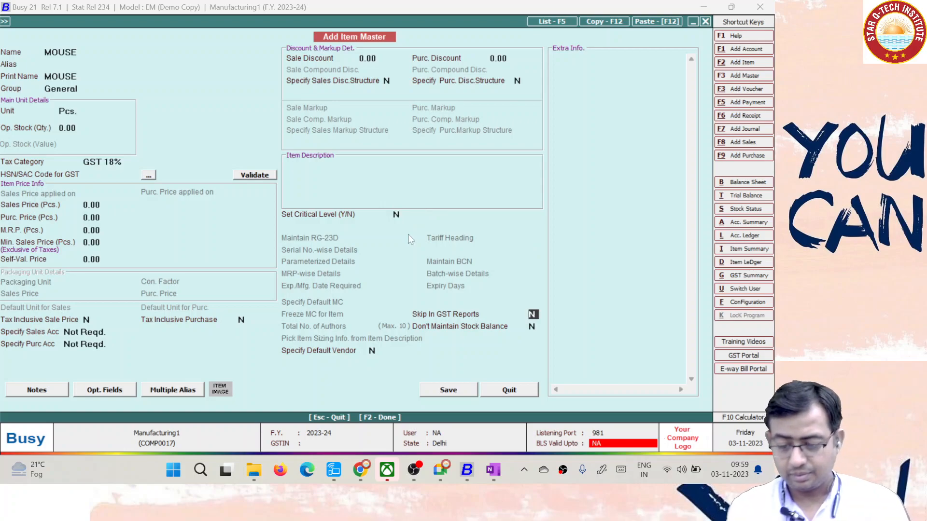
left_click(456, 389)
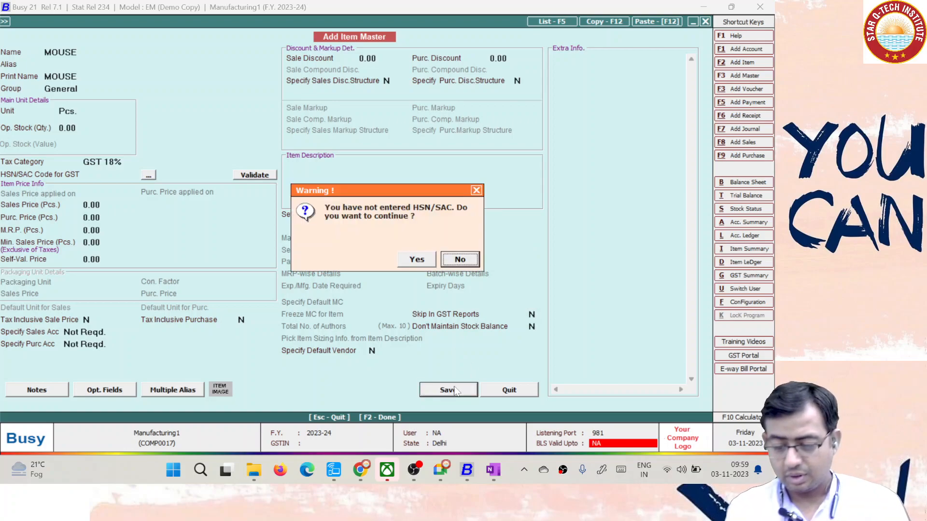
left_click(417, 260)
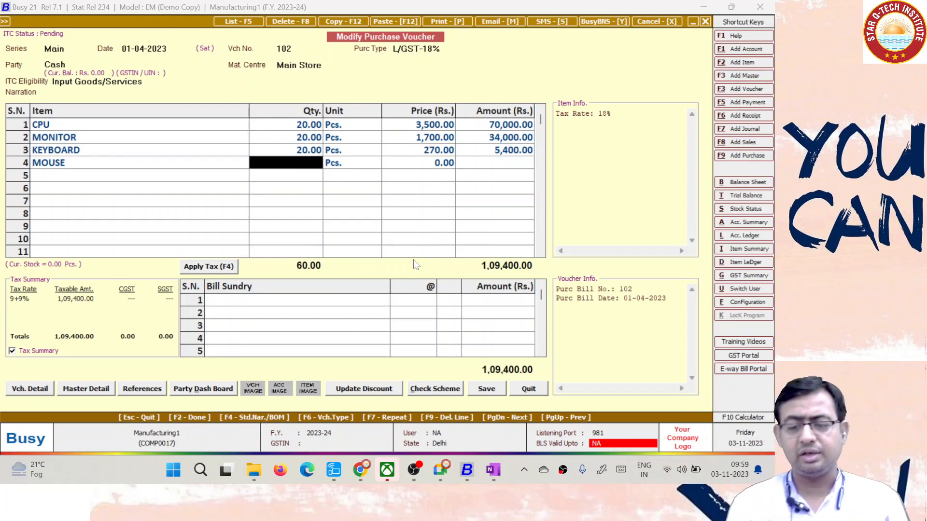
Consult the OneNote purchase table and enter quantity 20 and price 120 for MOUSE in the Busy voucher's fourth row
key("alt+Tab")
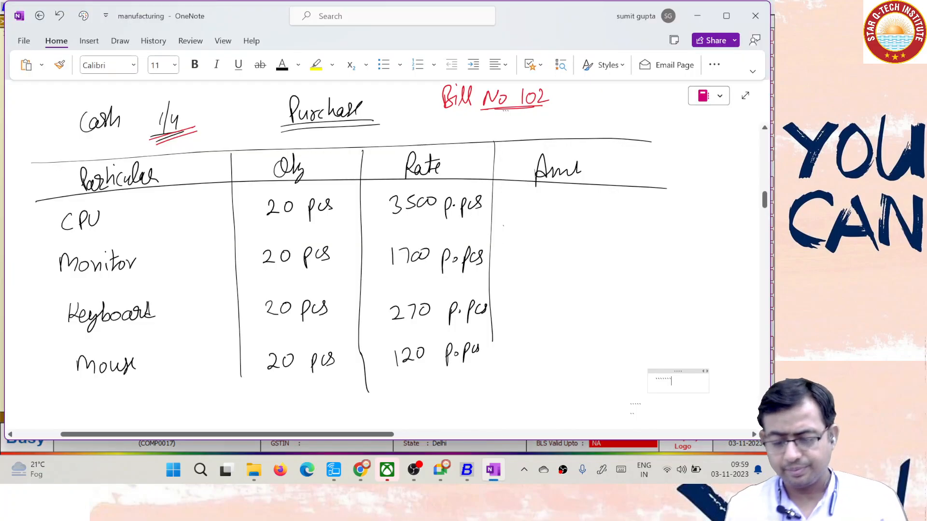
key("alt+Tab")
type("20")
key("Return")
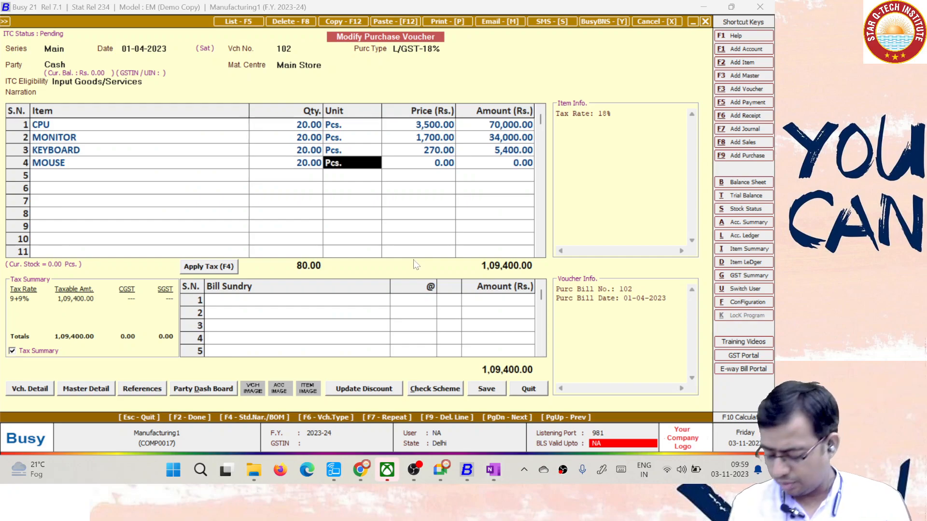
key("Return")
type("120")
key("Return")
key("Return")
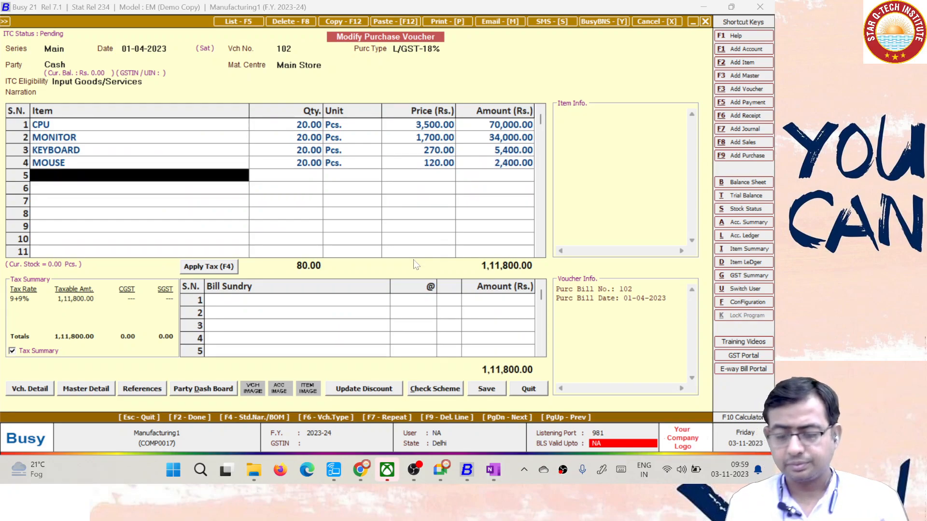
Apply 9% CGST and 9% SGST to the voucher and save it, accepting the negative cash balance, unregistered party and existing GST reporting details
key("Return")
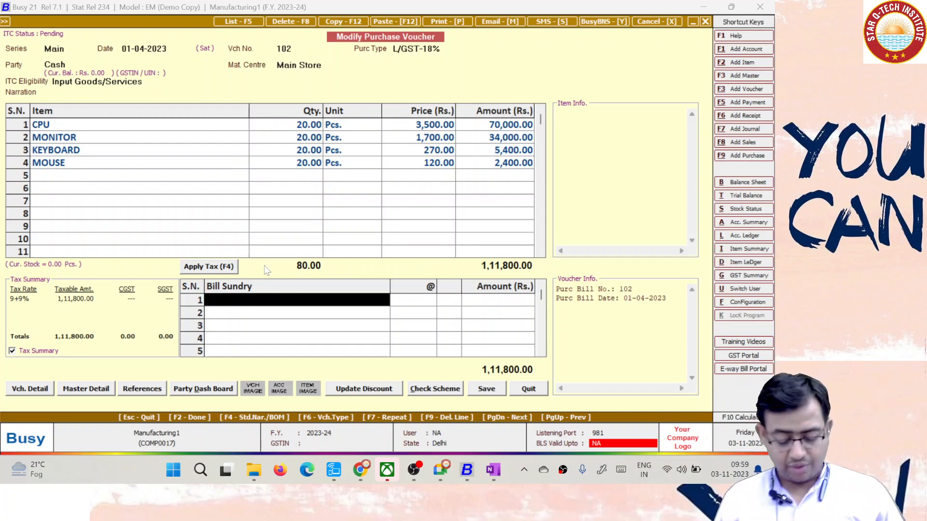
key("F4")
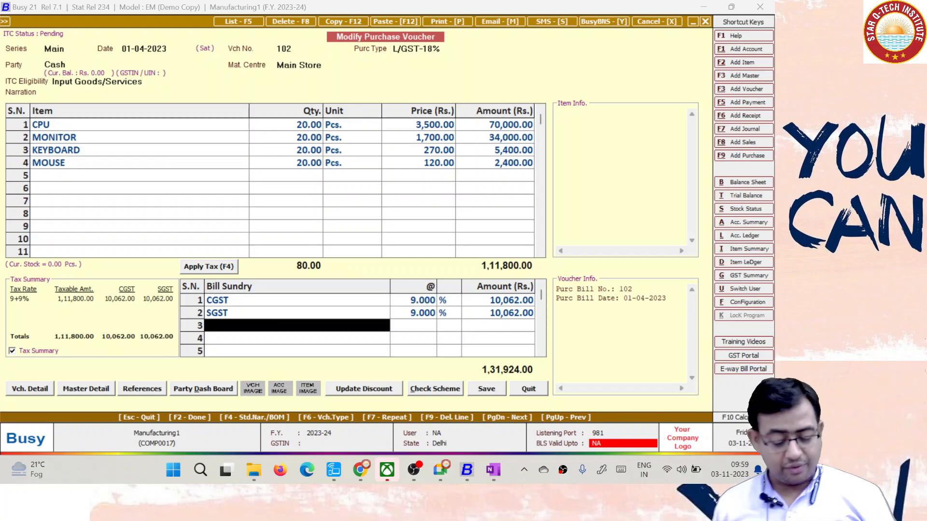
key("Return")
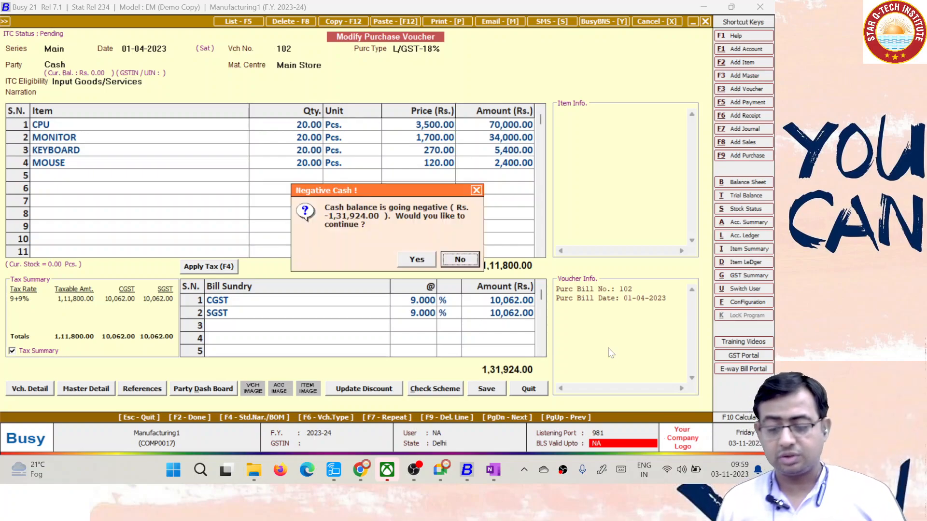
key("Return")
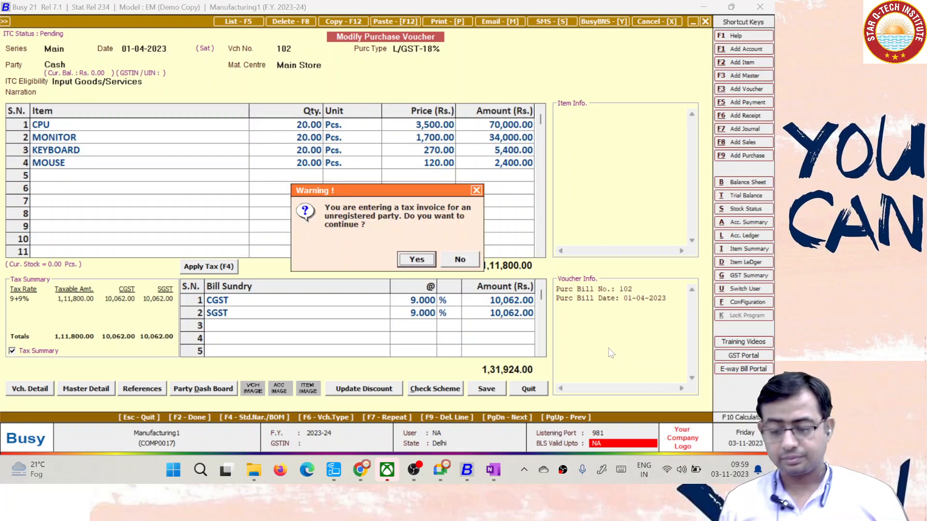
key("Return")
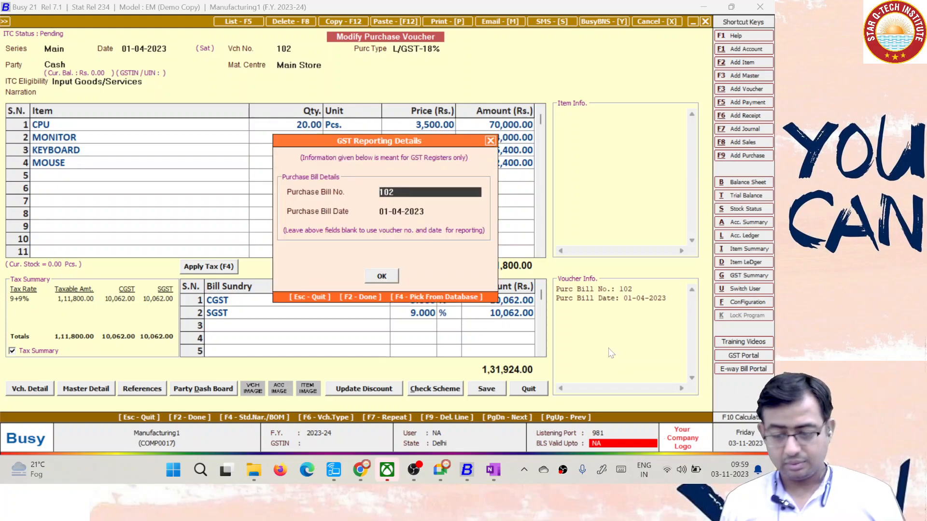
key("Return")
key("Return")
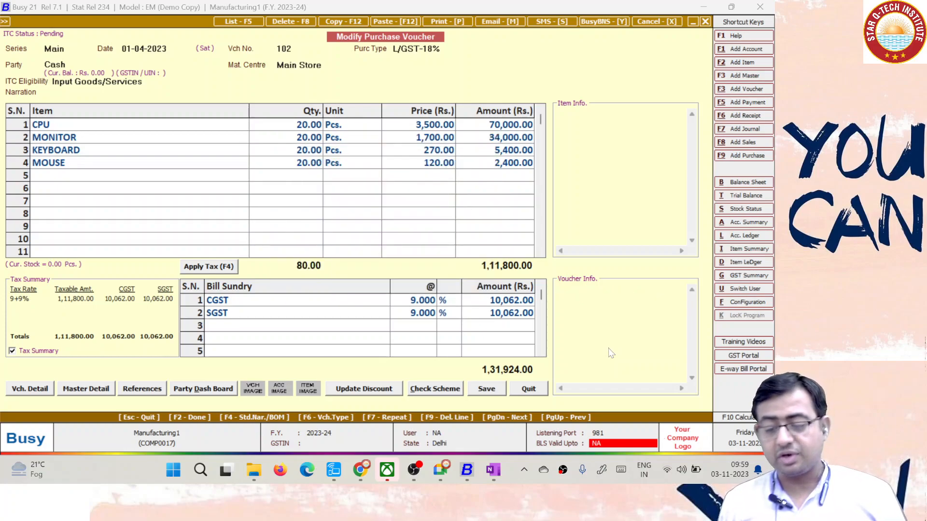
Switch from the OneNote purchase notes to Busy, save purchase voucher 102 again with its existing GST reporting details, and close the Purchase ledger
key("Return")
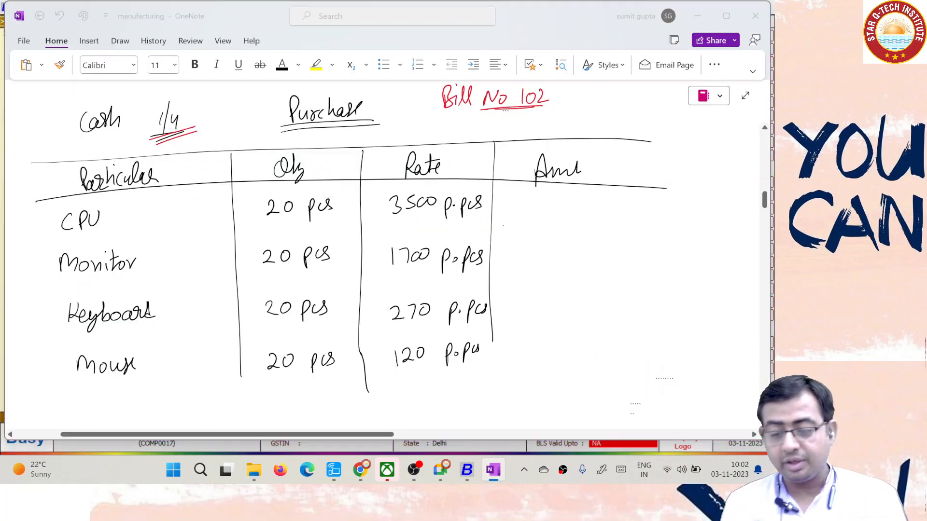
key("alt+Tab")
key("F2")
key("Left")
key("Return")
key("Left")
key("Return")
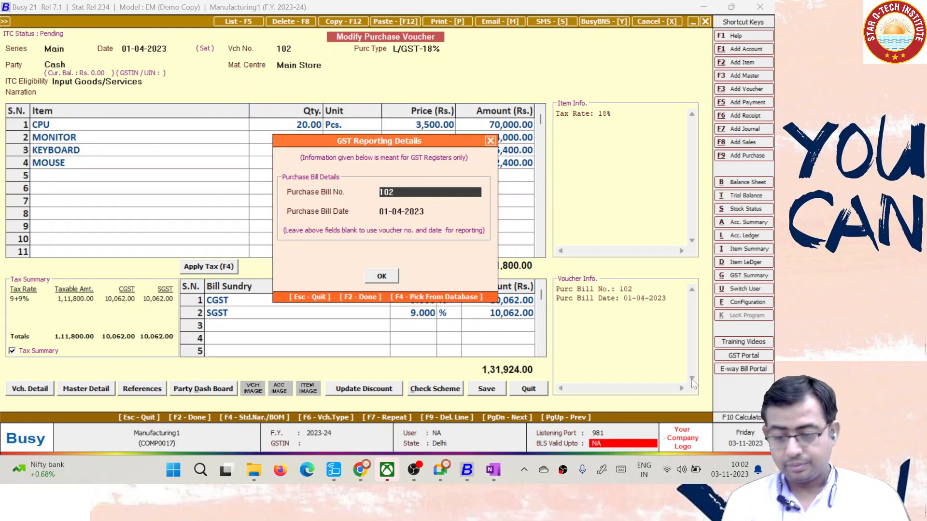
key("Return")
key("Return")
key("Return")
key("Return")
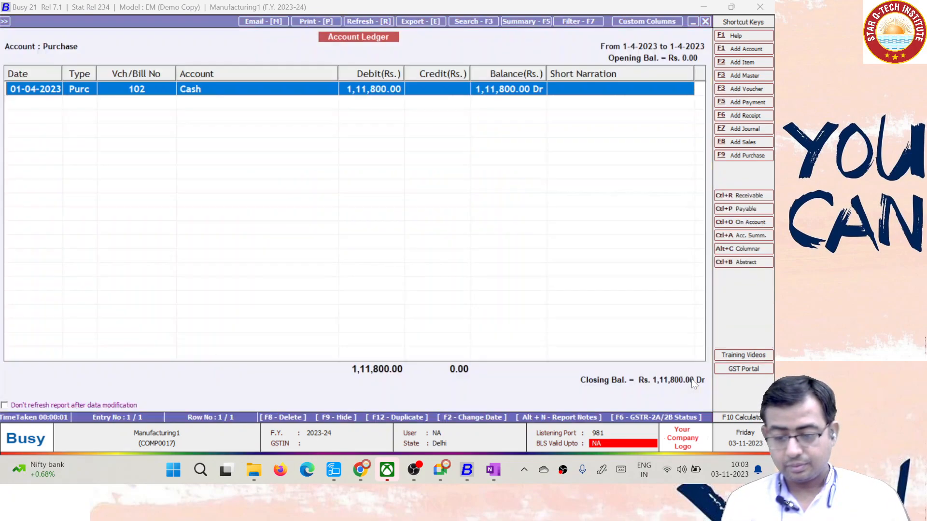
key("Escape")
key("Escape")
Start a new item master from the Administration masters and name it COMPUTER
key("Left")
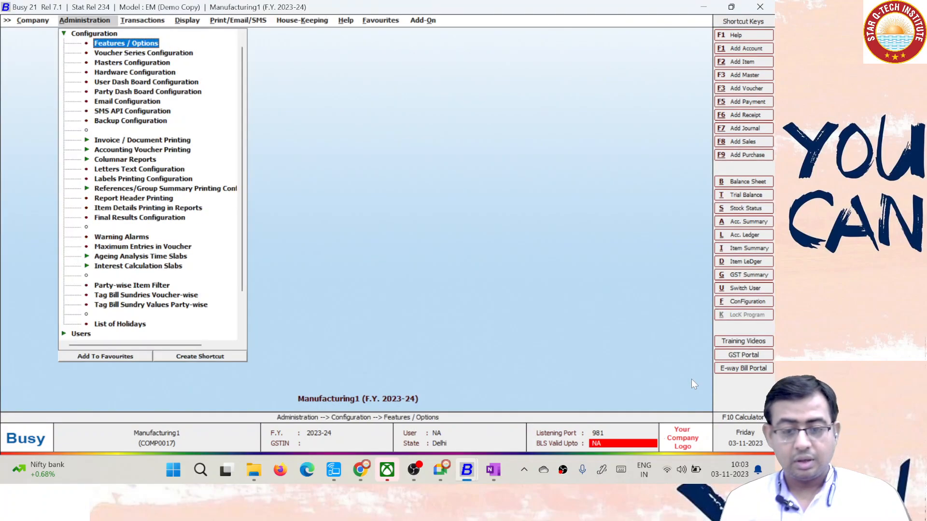
key("Up")
key("Up")
key("Up")
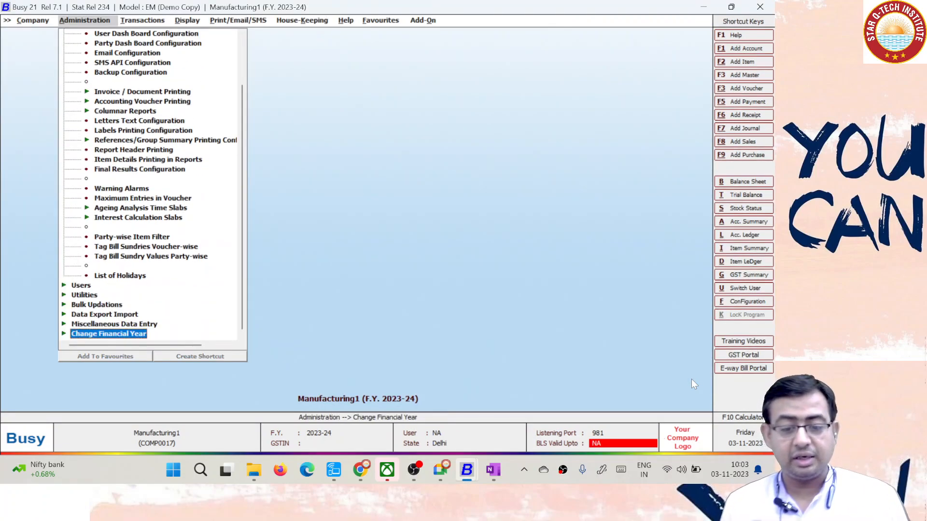
key("Down")
key("Down")
key("Left")
key("Up")
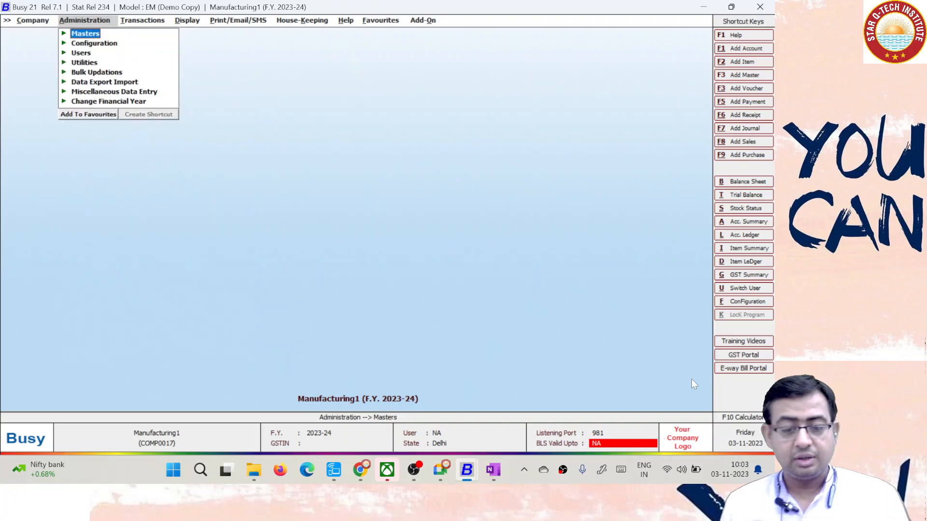
key("Right")
key("Down")
key("Down")
key("Down")
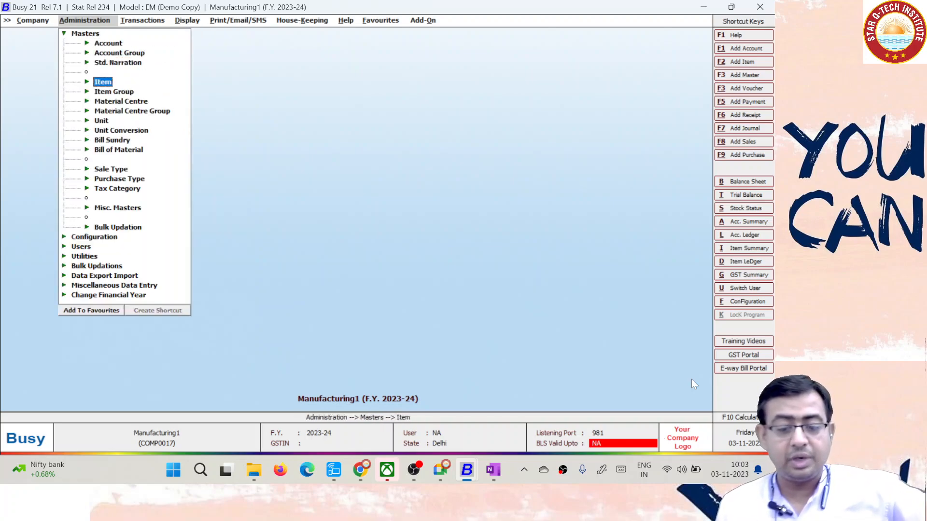
key("Right")
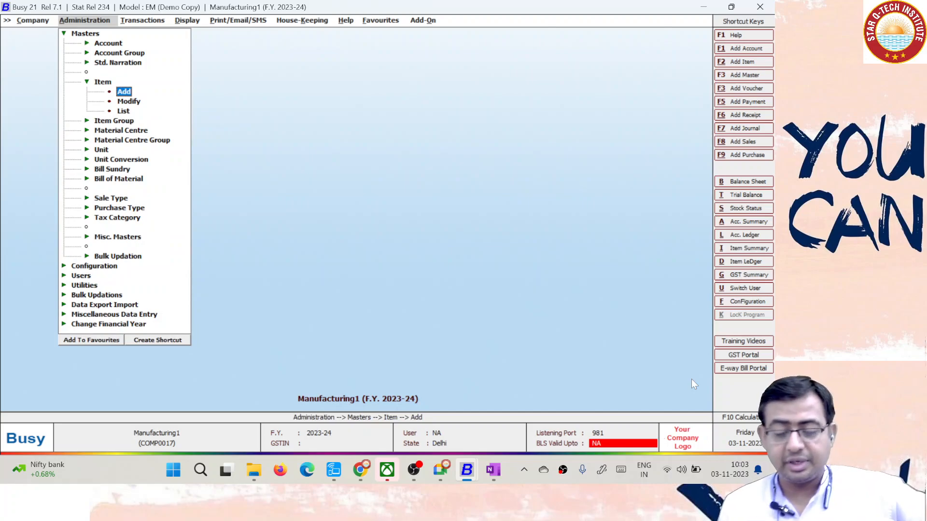
key("Return")
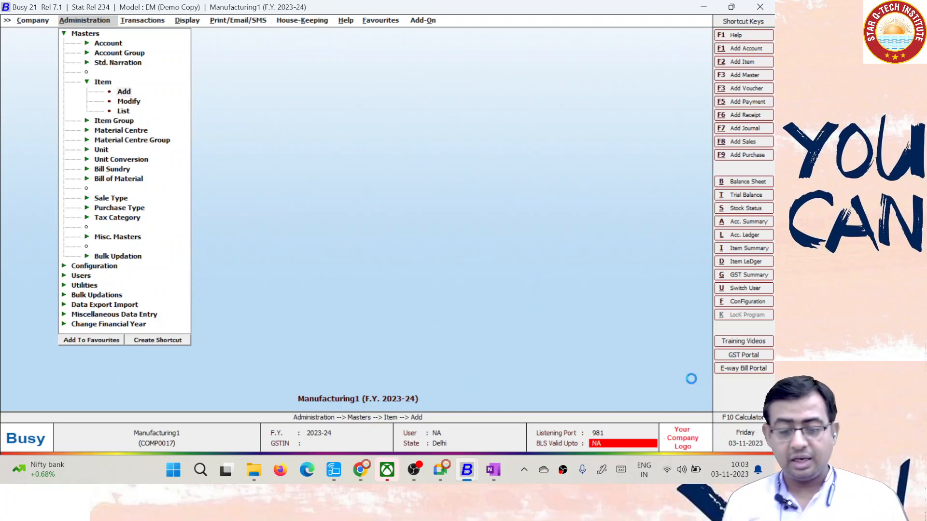
type("COMPUTER")
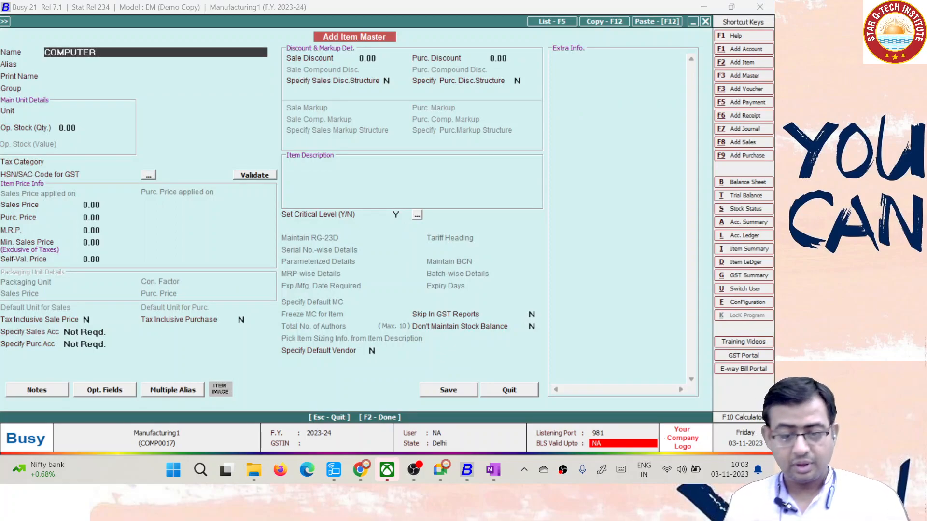
Assign the COMPUTER item to the General group with unit Pcs., no opening stock and tax category GST 18%
key("Return")
key("Return")
key("Return")
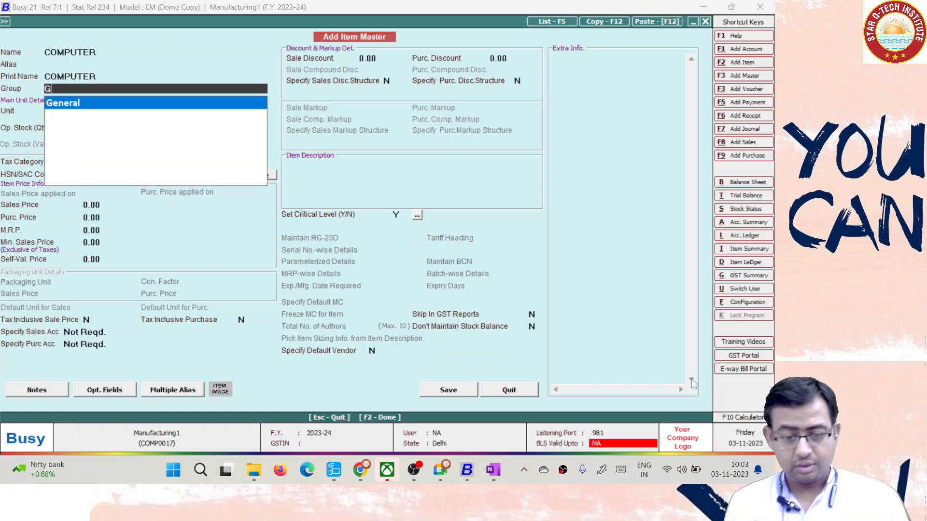
key("Return")
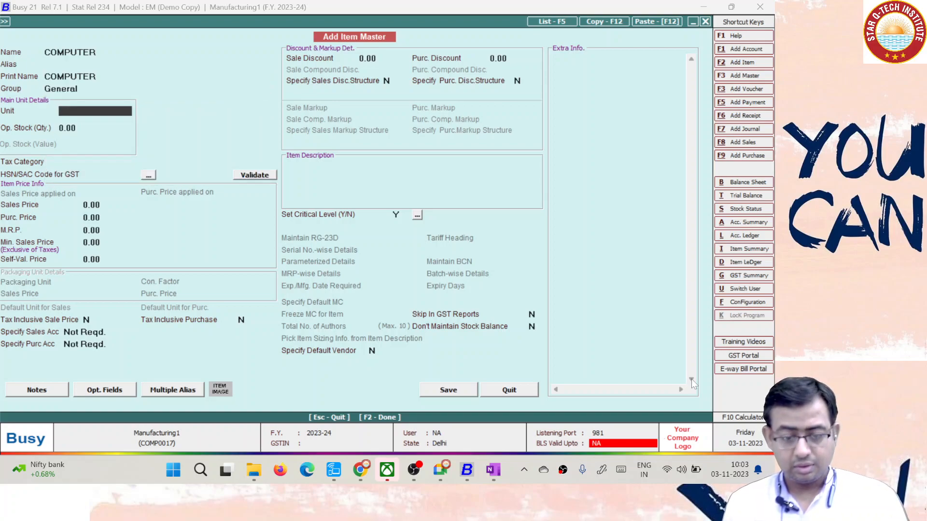
key("space")
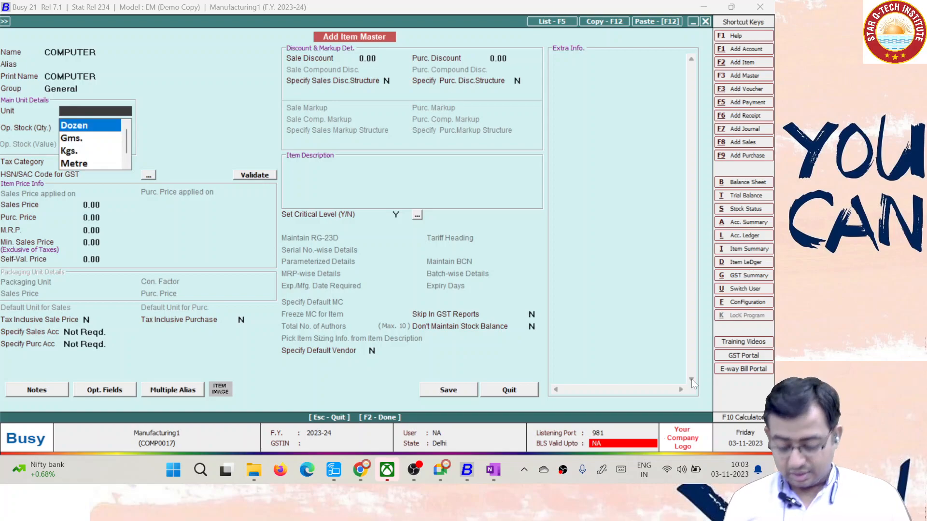
type("PC")
key("Return")
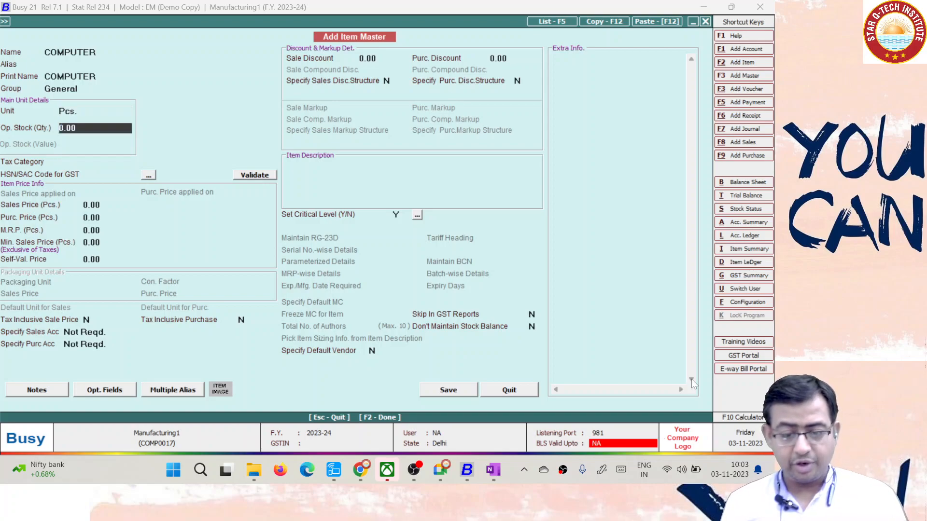
key("Return")
type("18")
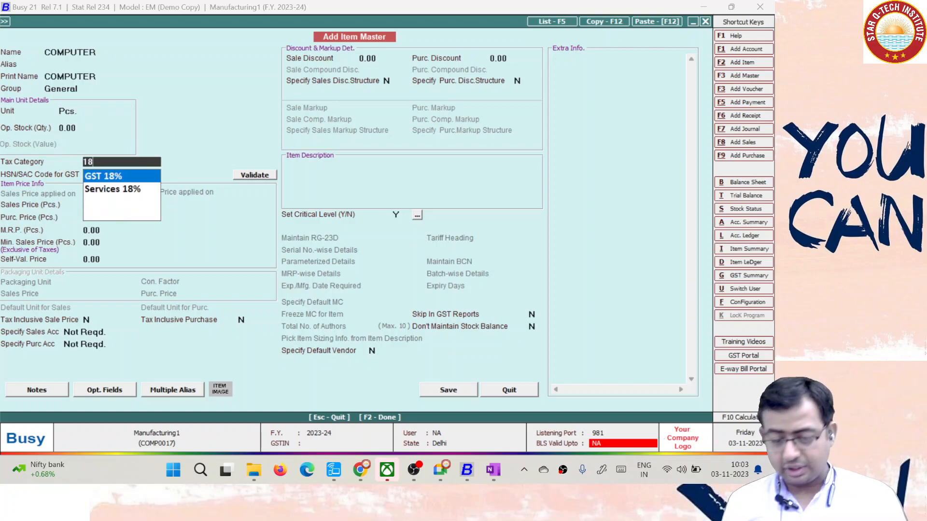
key("Return")
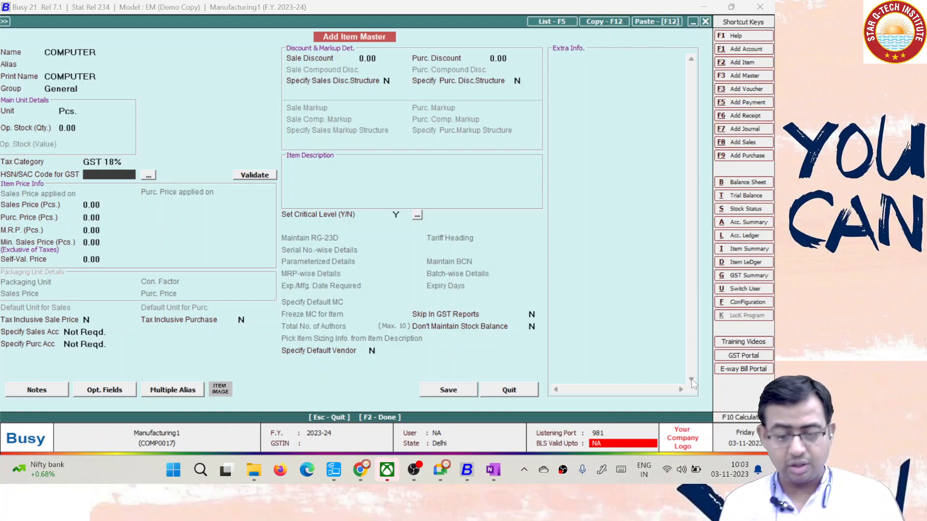
Save the COMPUTER item master without an HSN/SAC code and close the blank item form
key("Return")
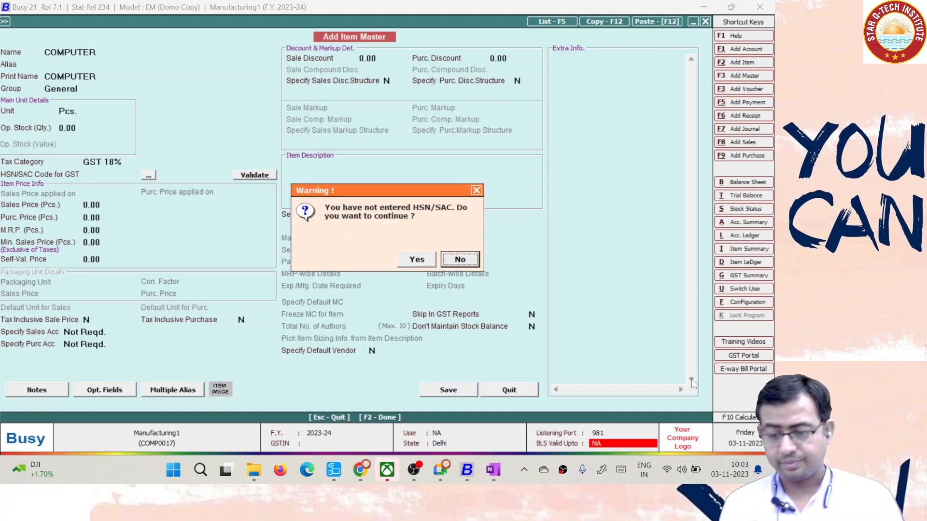
key("Left")
key("Return")
key("Return")
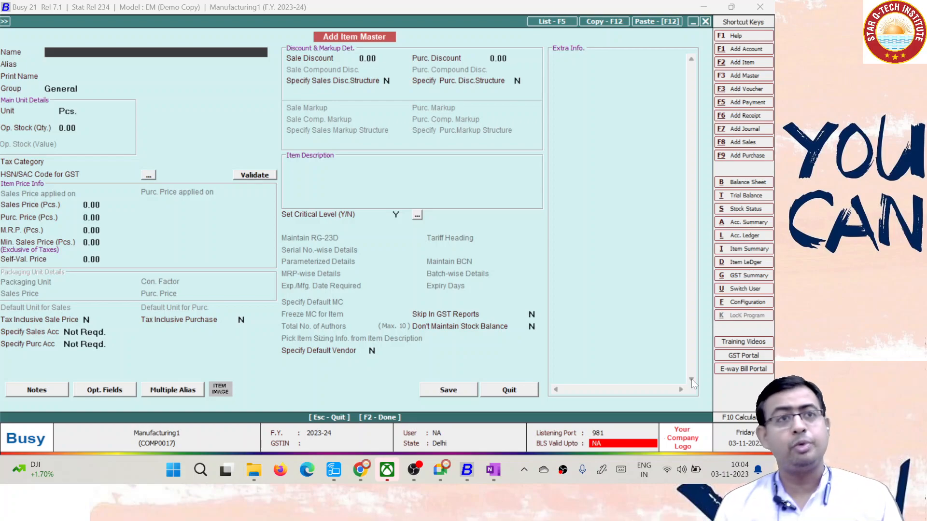
key("Escape")
Start a new Bill of Material master and name it COMPUTER, leaving the alias blank
key("Down")
key("Down")
key("Down")
key("Down")
key("Down")
key("Down")
key("Down")
key("Down")
key("Down")
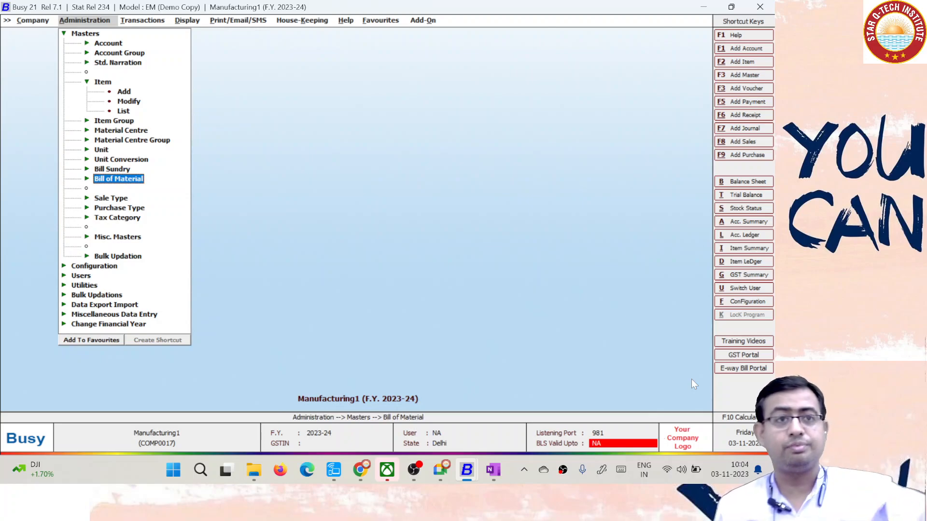
key("Return")
key("Return")
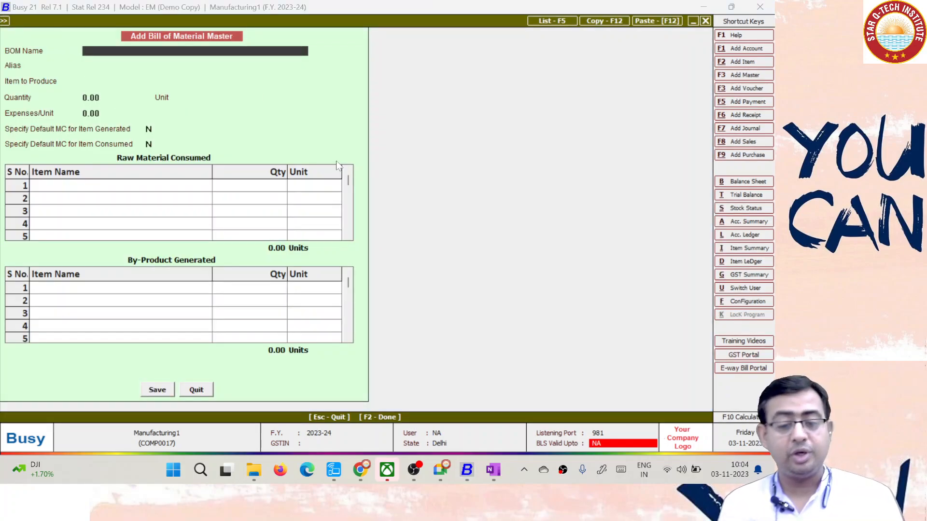
type("COMP")
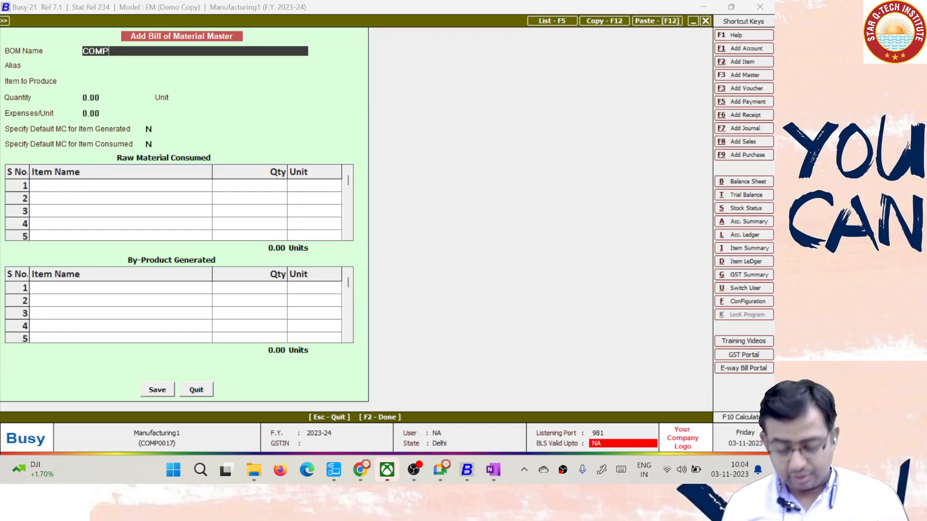
type("UTER")
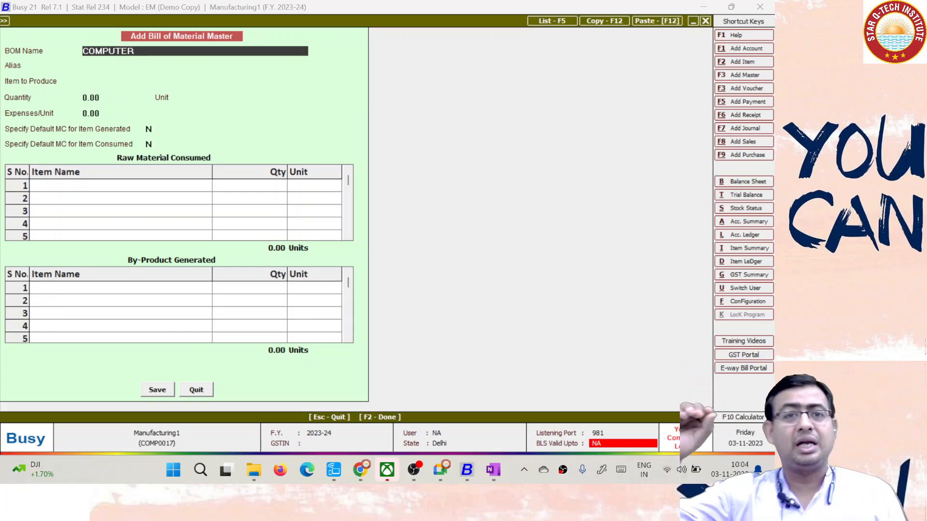
key("Return")
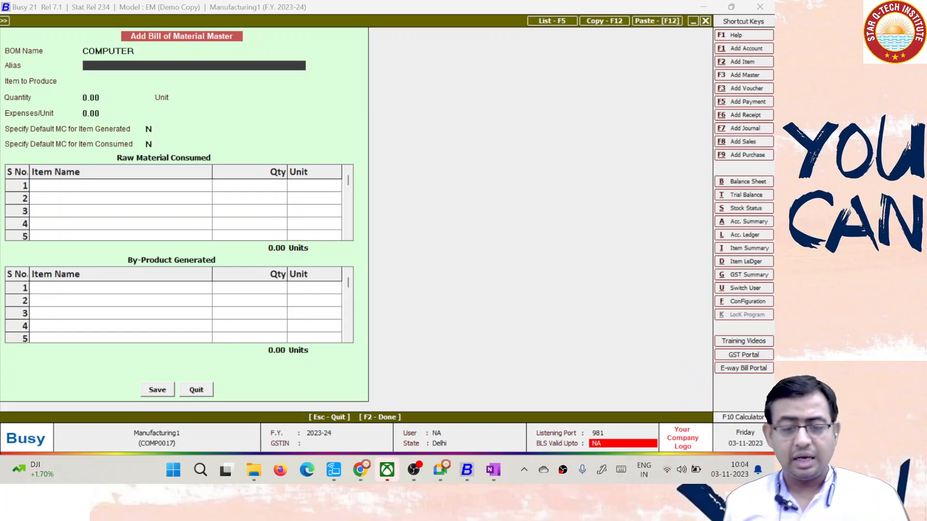
key("Return")
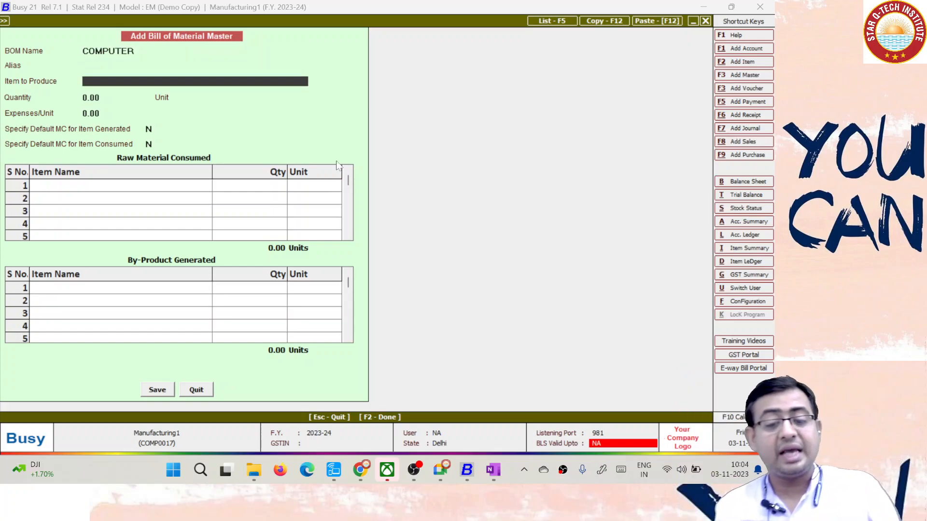
Set COMPUTER as the item to produce in the bill of material, with a quantity of 1
type("C")
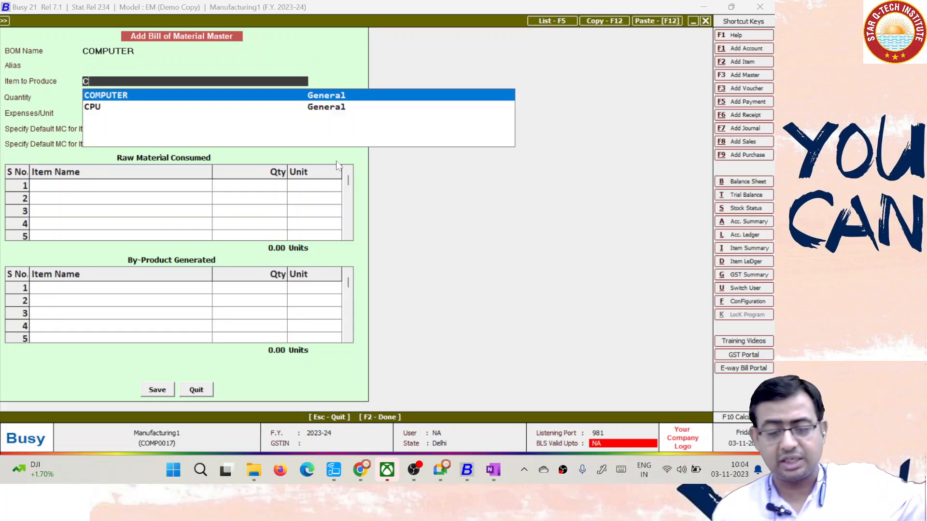
key("Return")
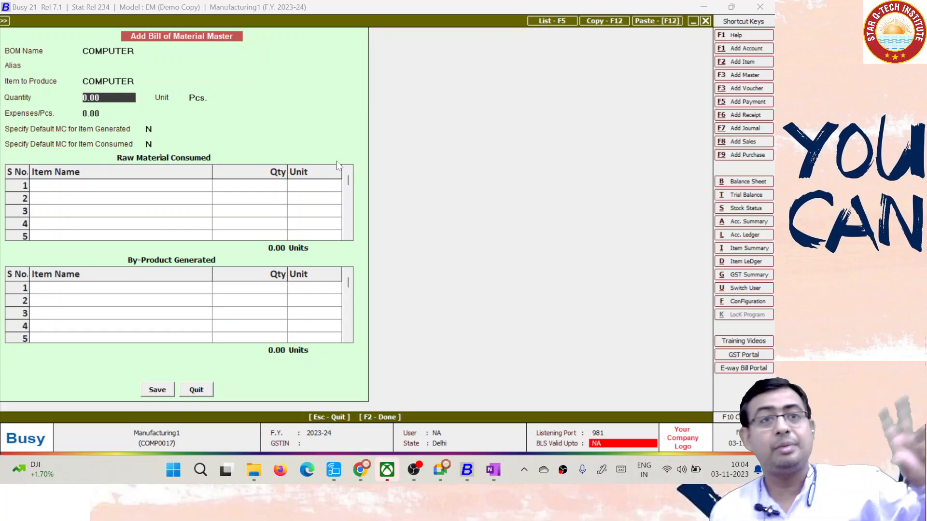
type("1")
key("Return")
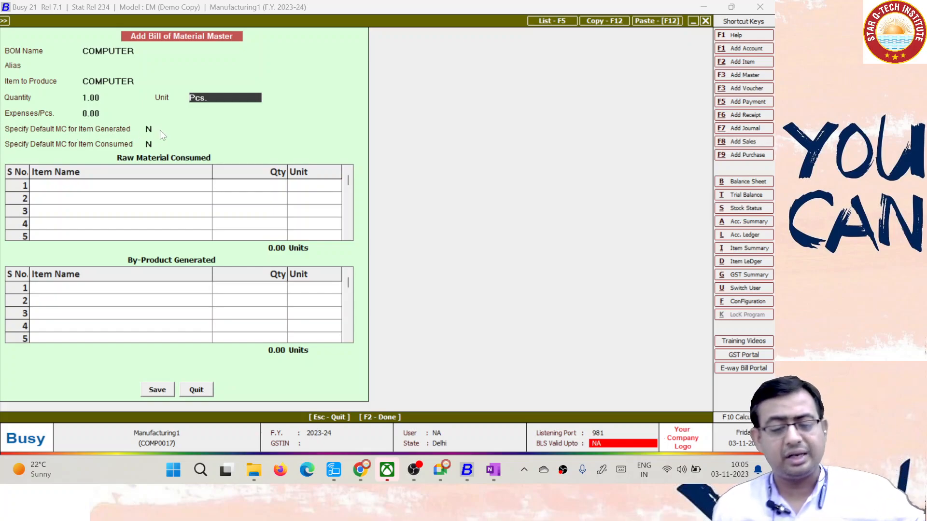
Enter CPU with quantity 1 Pcs. in the first row of the raw material consumed
left_click(93, 185)
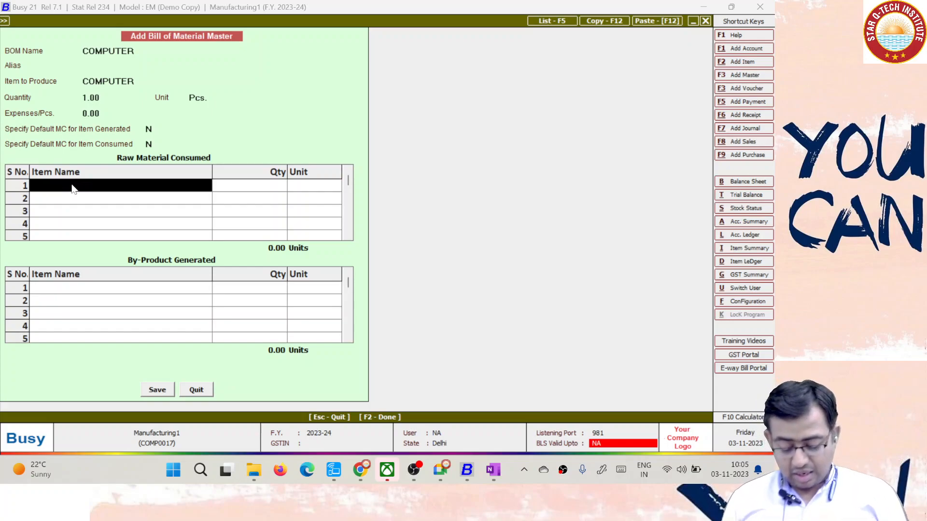
type("MO")
key("BackSpace")
key("BackSpace")
type("C")
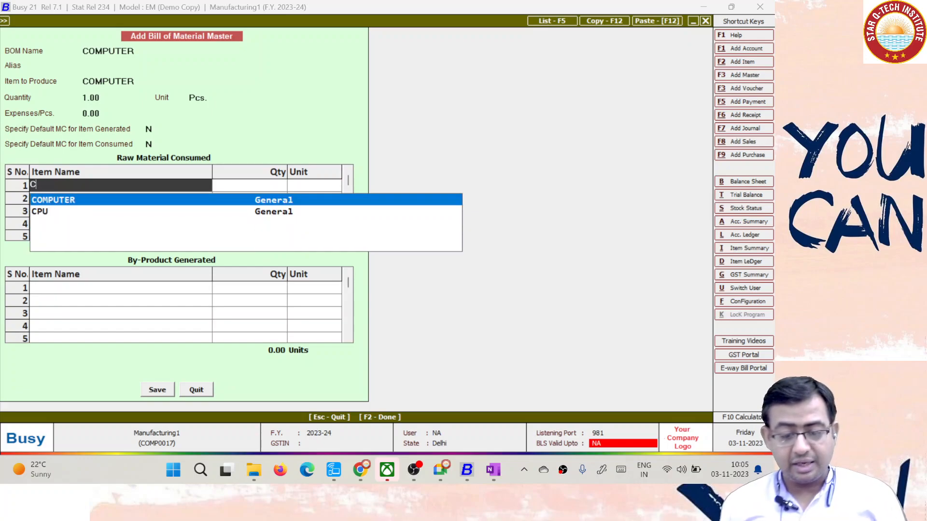
key("Down")
key("Return")
key("Return")
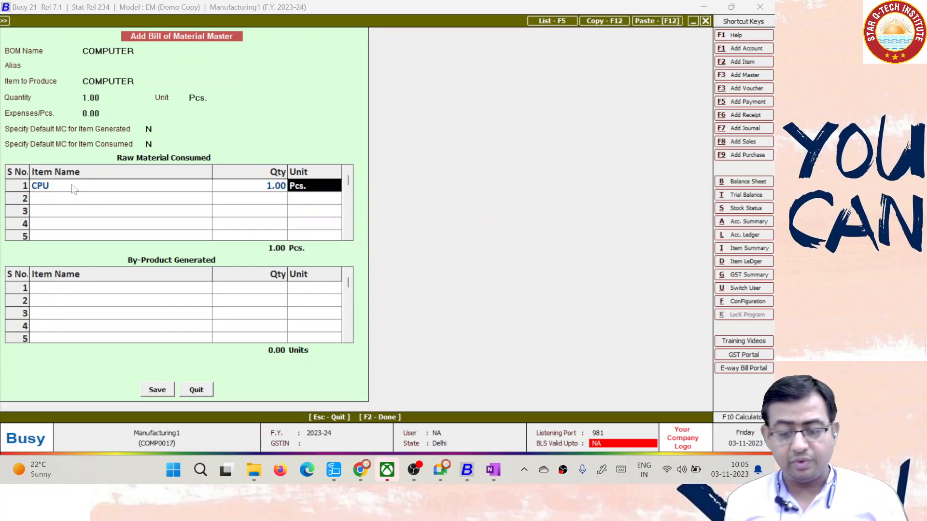
Enter MOUSE and MONITOR with quantity 1 Pcs. each in the second and third raw material rows
key("Return")
type("M")
key("Down")
key("Return")
key("Return")
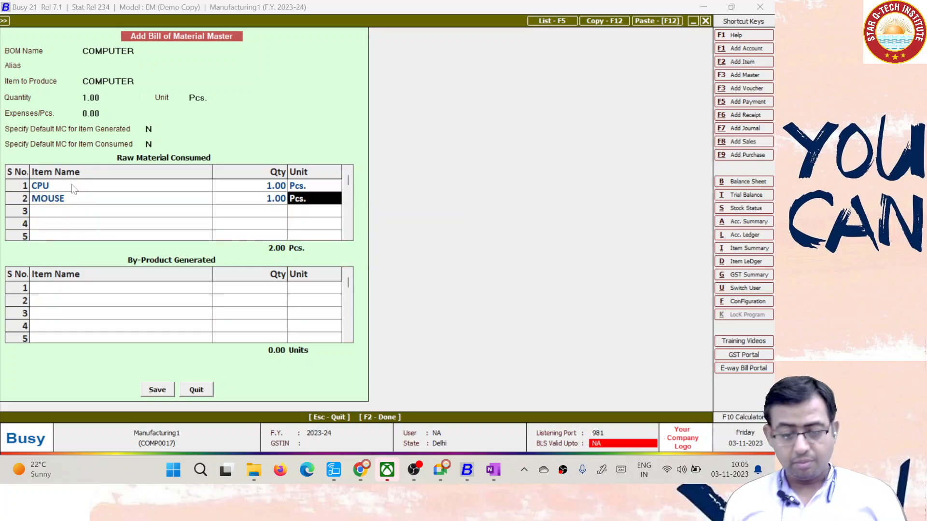
key("Return")
type("m")
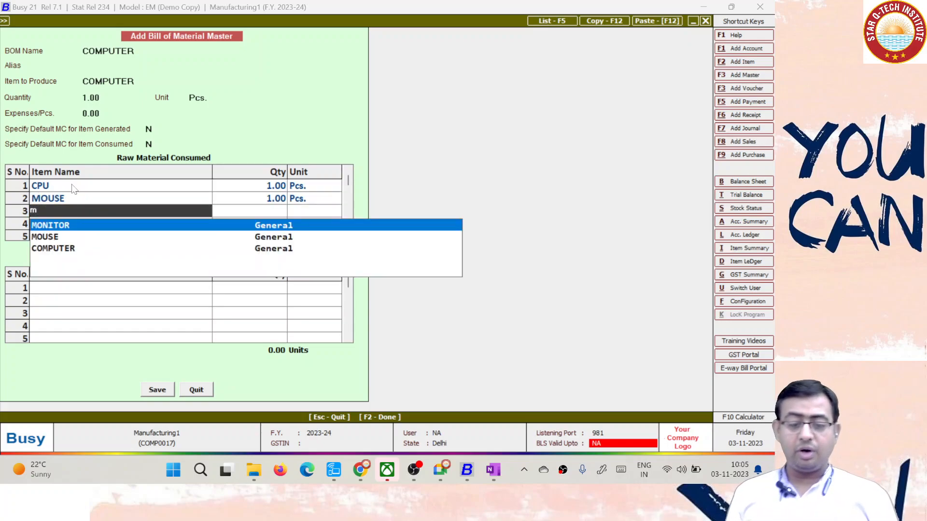
key("Return")
key("Return")
key("Return")
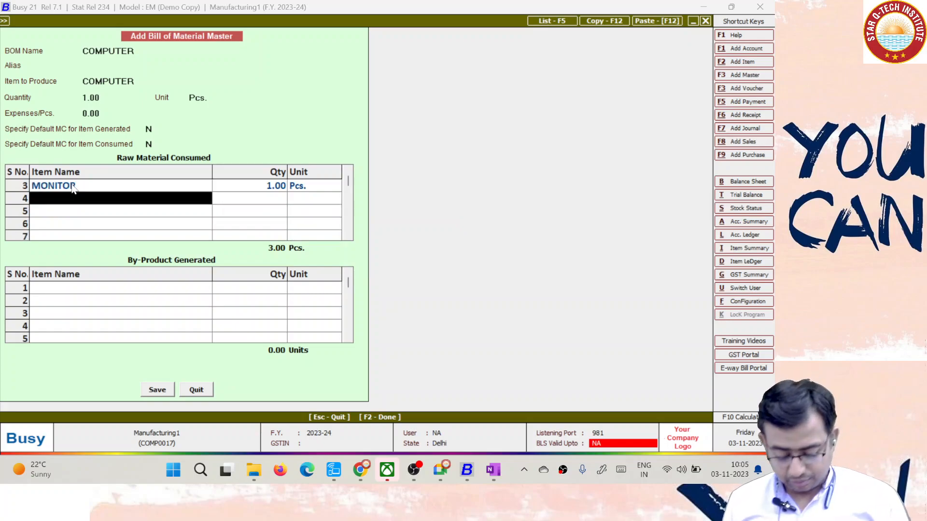
Enter KEYBOARD with quantity 1 Pcs. in the fourth raw material row and return to the CPU row
type("k")
key("Return")
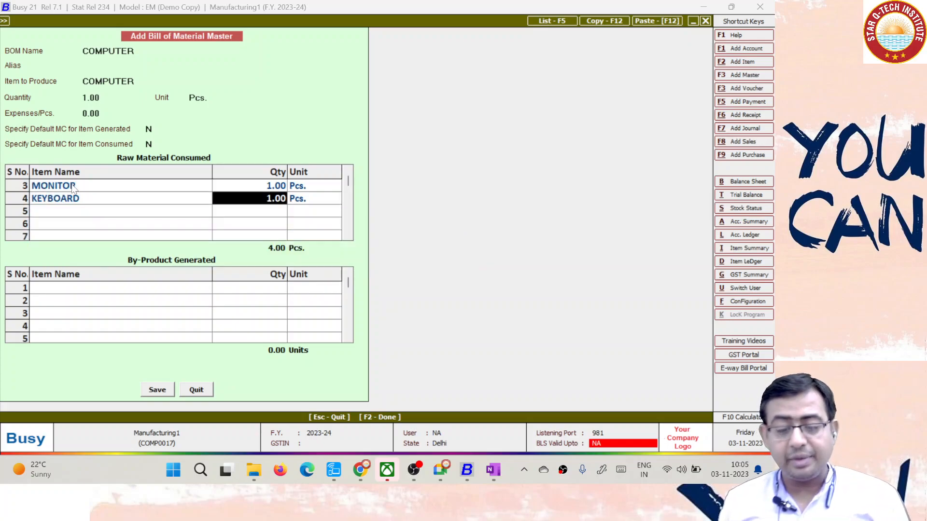
key("Up")
key("Up")
key("Up")
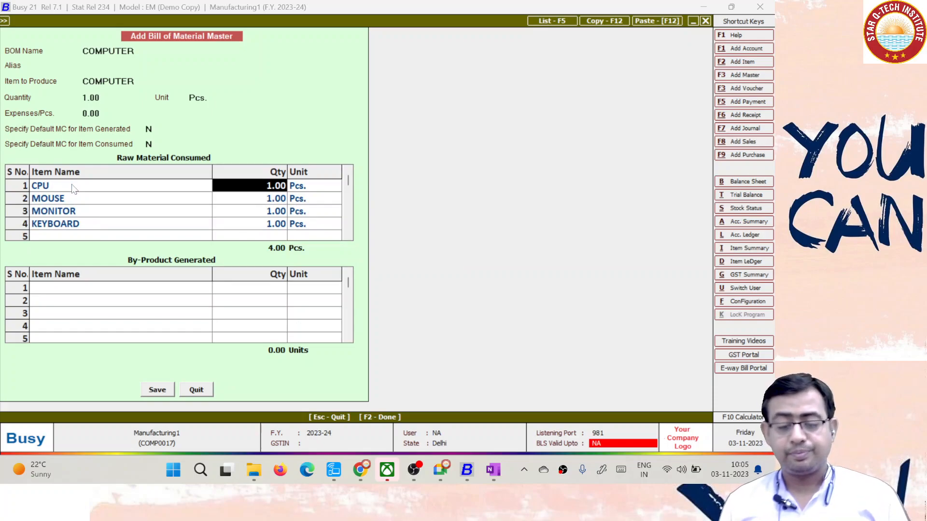
Leave the by-products empty, save the COMPUTER bill of material and close the bill of material form
key("Tab")
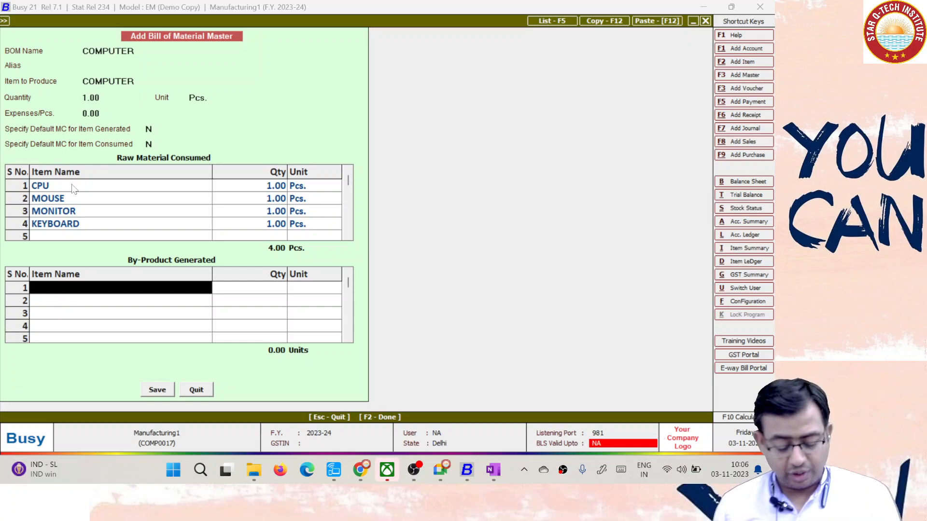
key("Return")
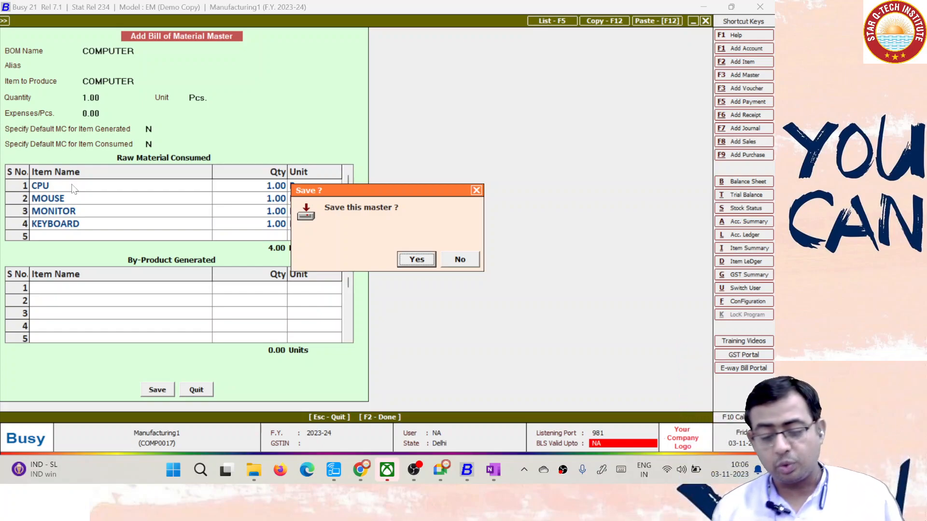
left_click(417, 261)
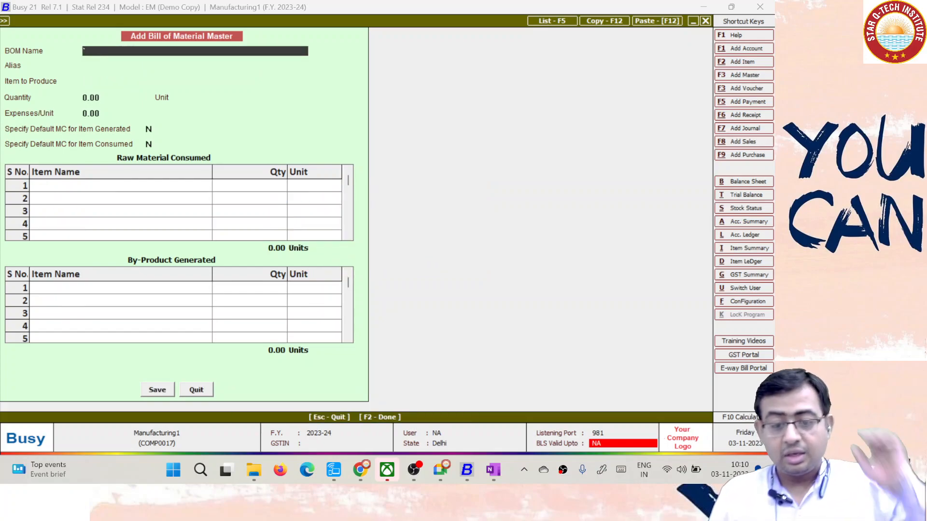
key("Escape")
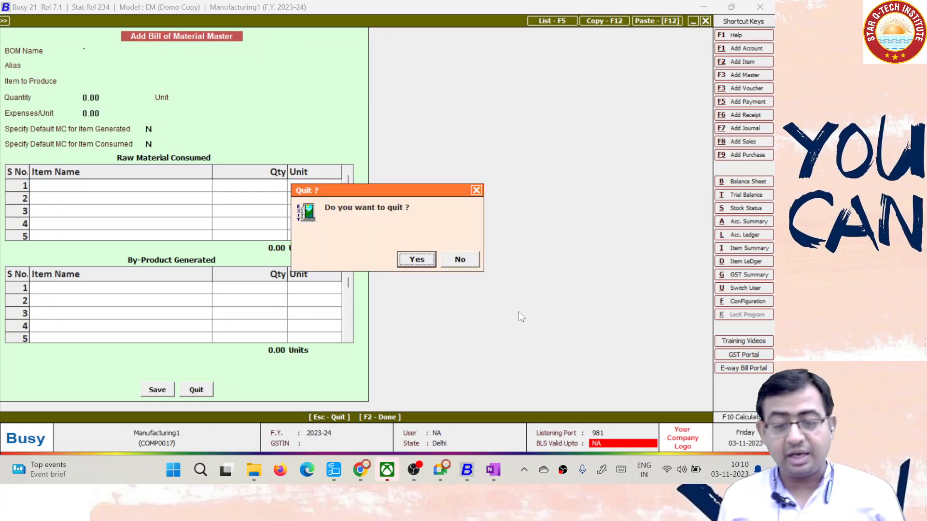
key("Return")
Start a new production voucher in the Main series, dated 01-04-2023
key("Right")
key("Right")
key("Left")
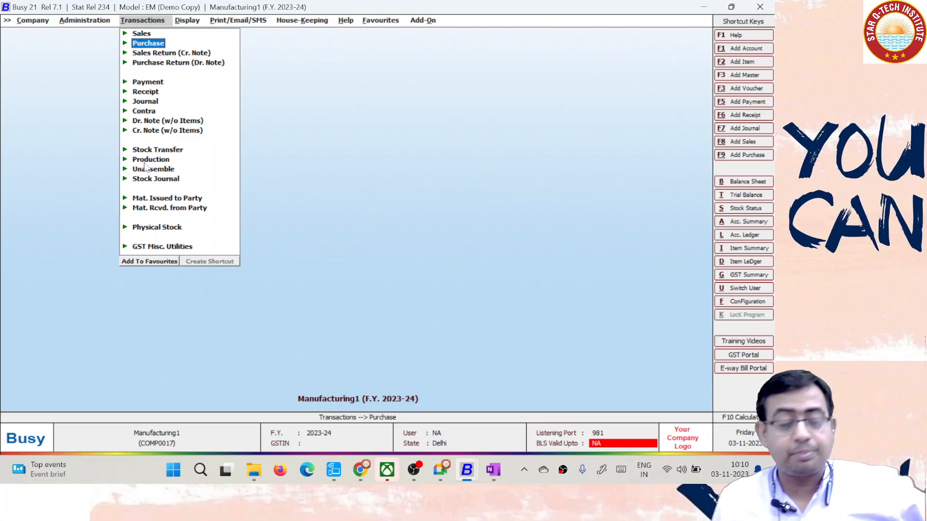
key("Down")
key("Down")
key("Down")
key("Down")
key("Down")
key("Down")
key("Down")
key("Down")
key("Down")
key("Down")
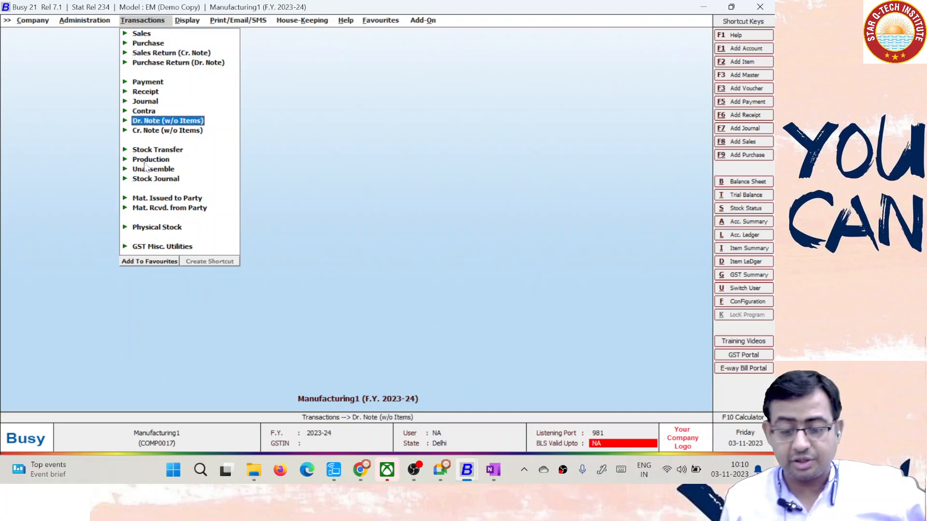
key("Return")
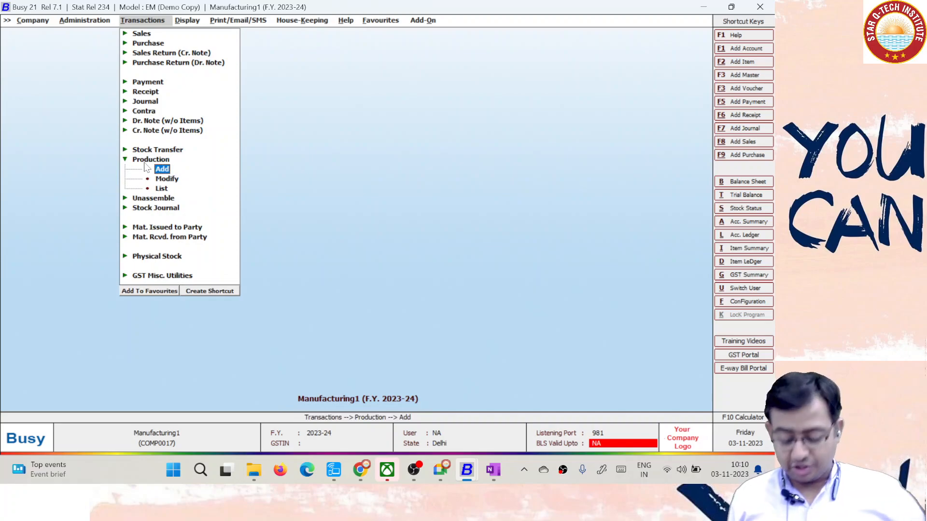
key("Return")
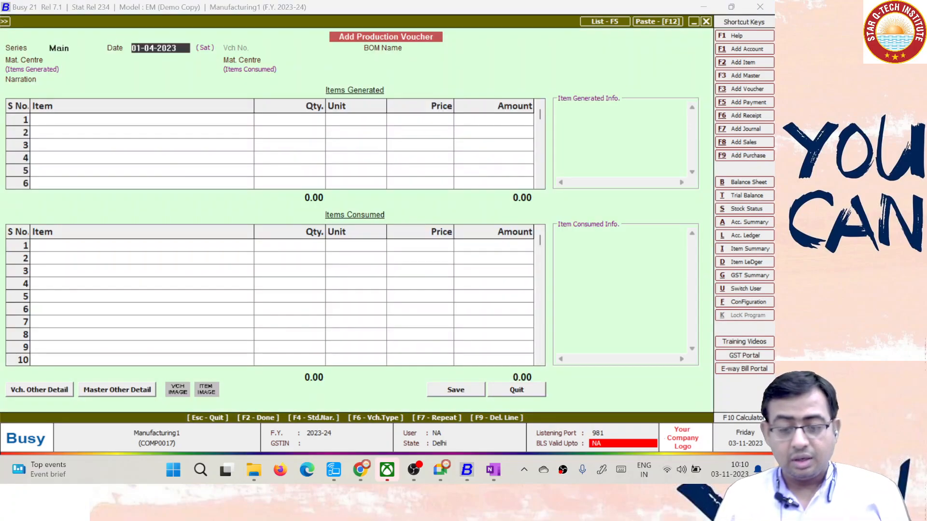
key("Return")
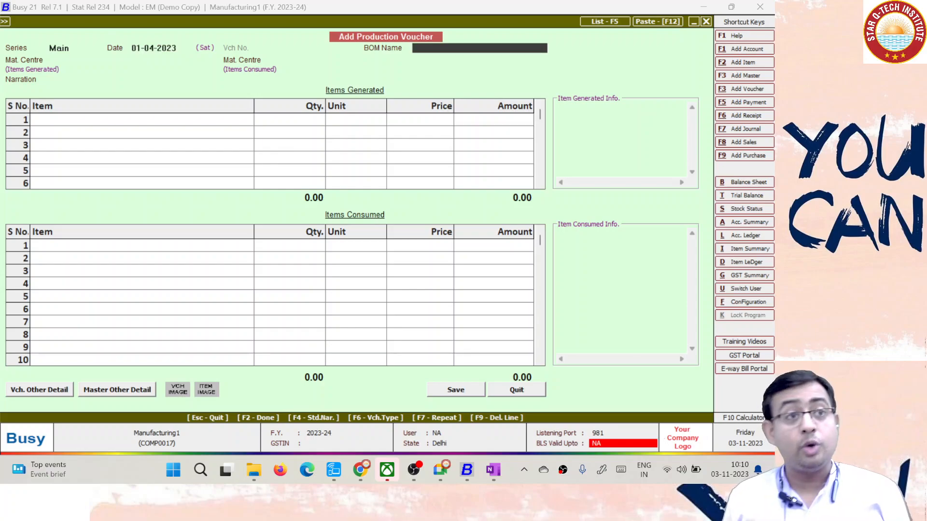
Load the COMPUTER bill of material into the production voucher with a quantity to produce of 5 Pcs
type("CO")
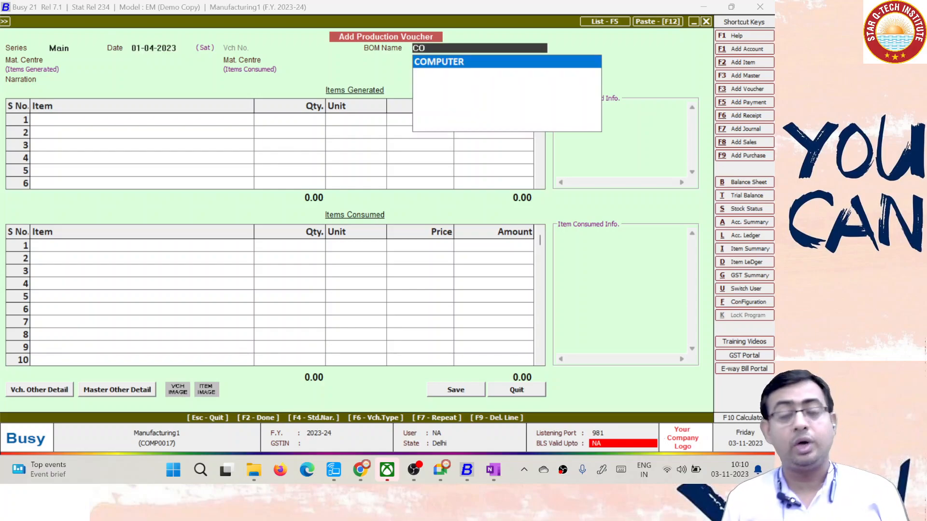
key("Return")
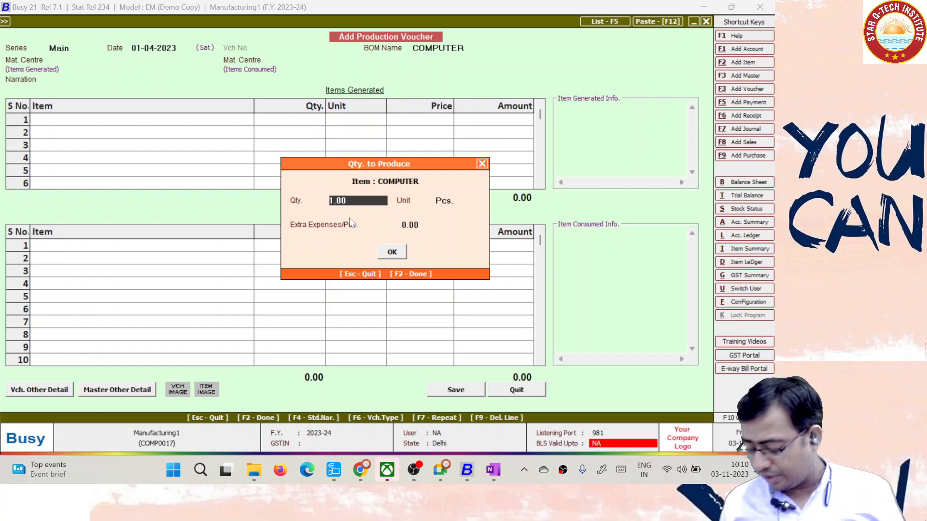
type("5")
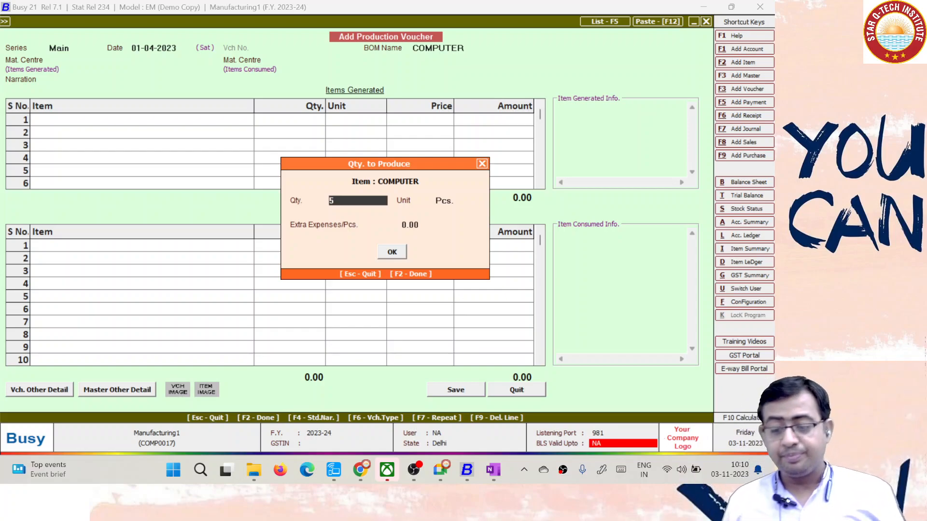
key("Return")
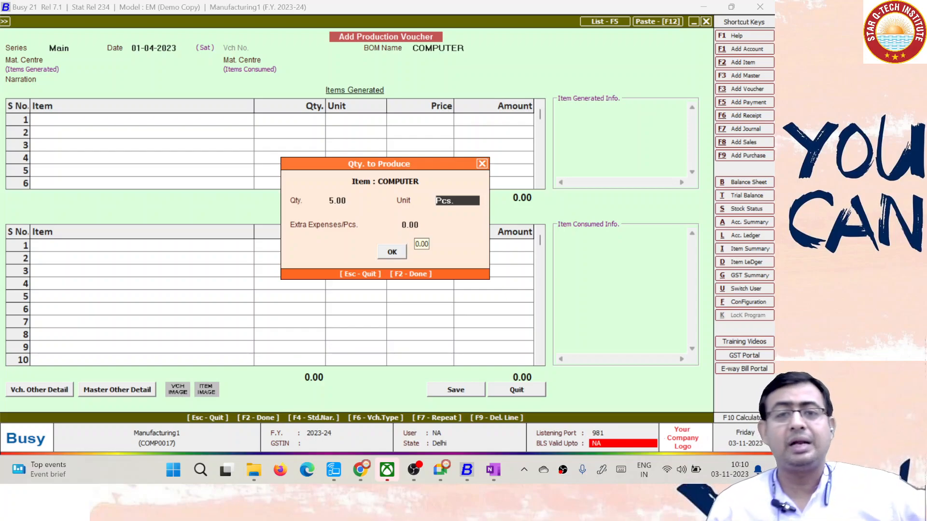
left_click(394, 252)
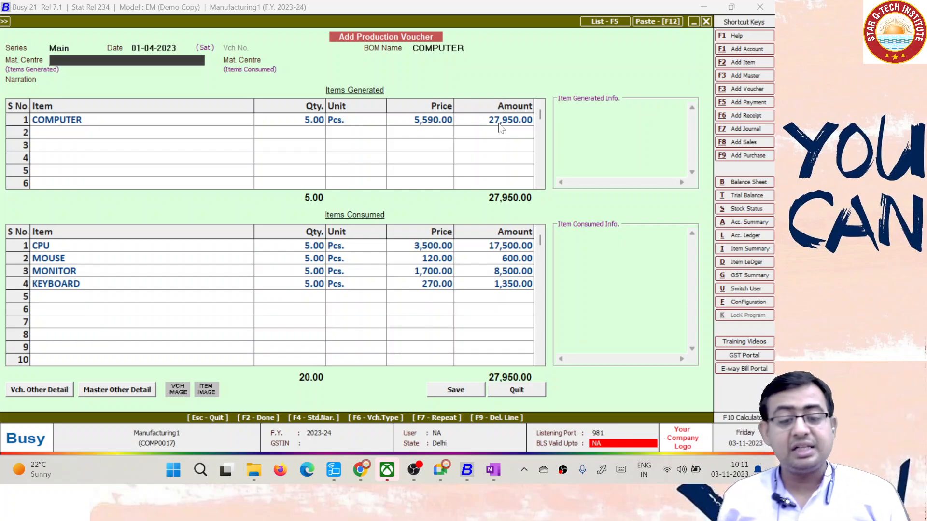
Set Main Store as the material centre for both generated and consumed items and save the production voucher
key("space")
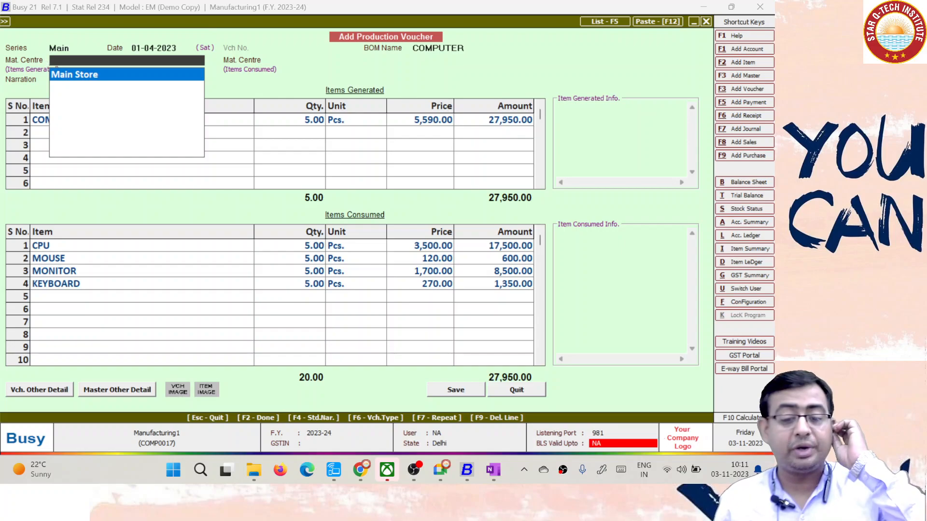
key("Return")
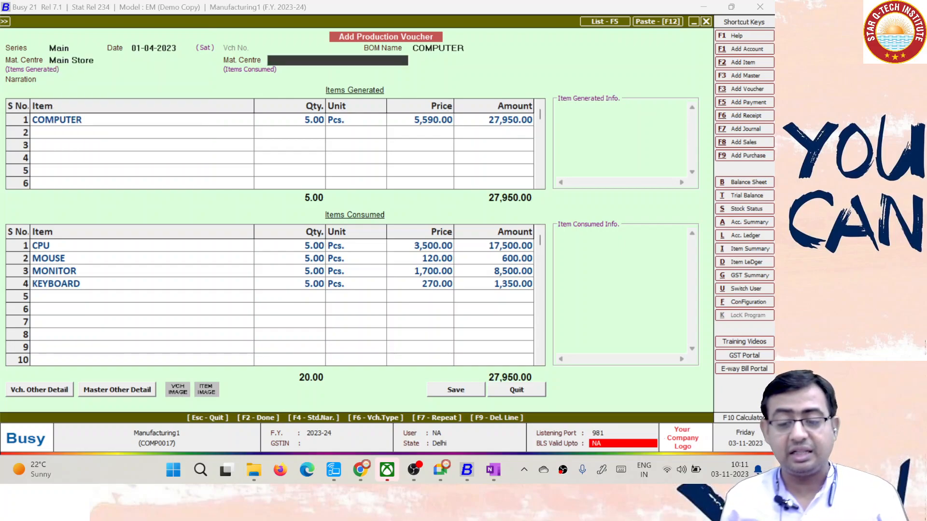
key("Return")
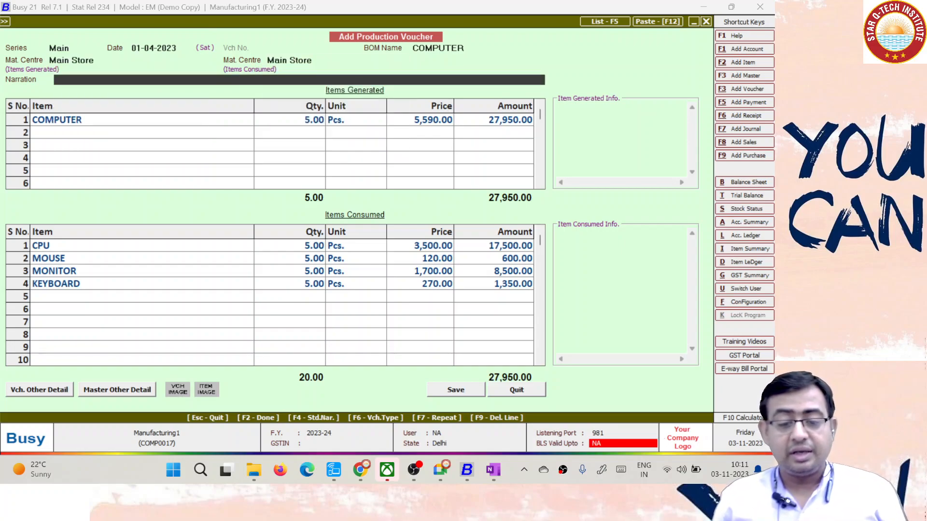
key("Up")
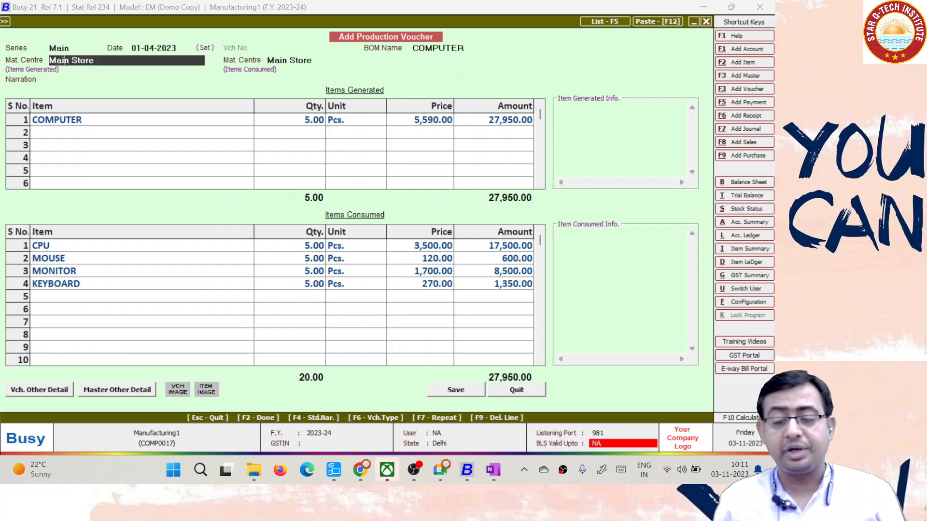
left_click(310, 60)
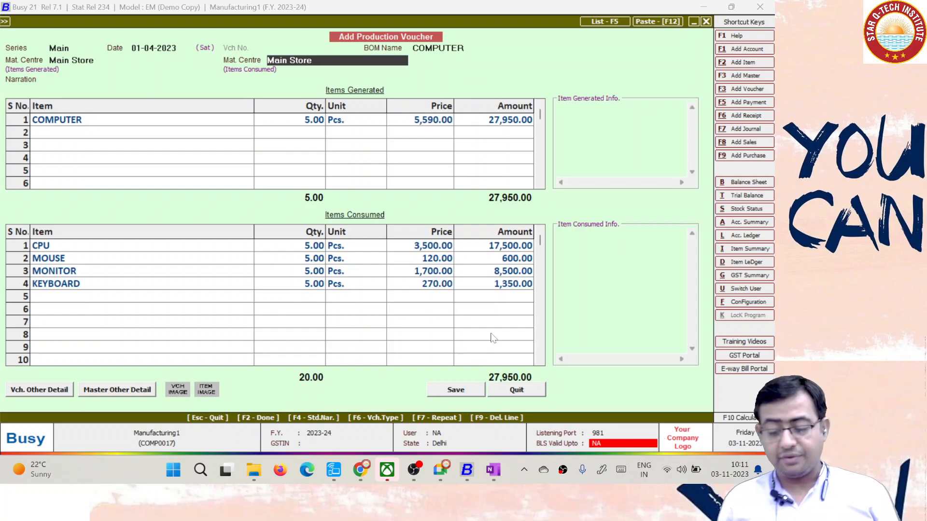
key("F2")
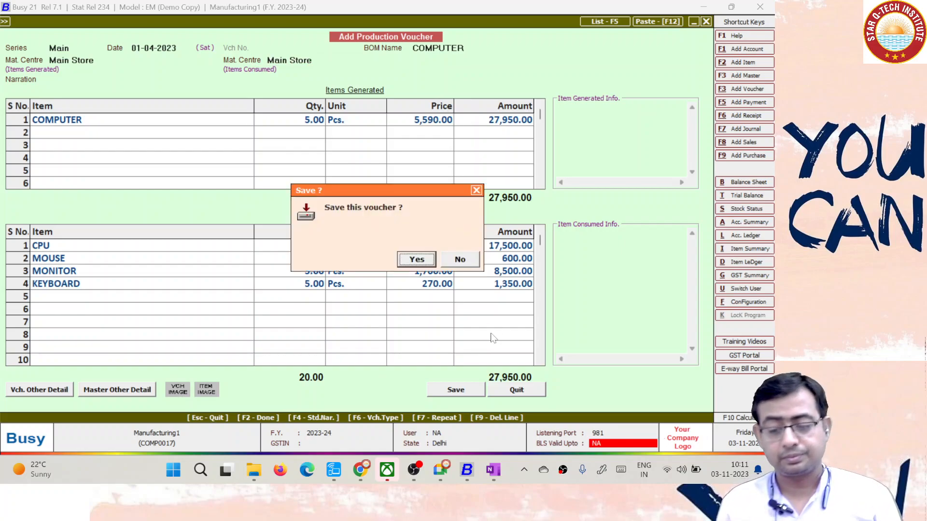
key("Return")
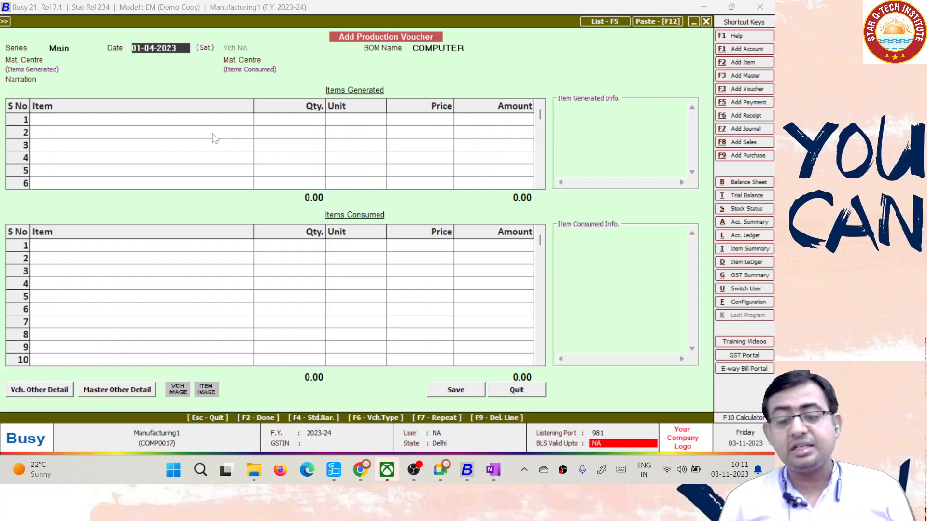
Fill a second production voucher dated 01-04-2023 from the COMPUTER bill of material with a quantity of 1 Pcs
key("Return")
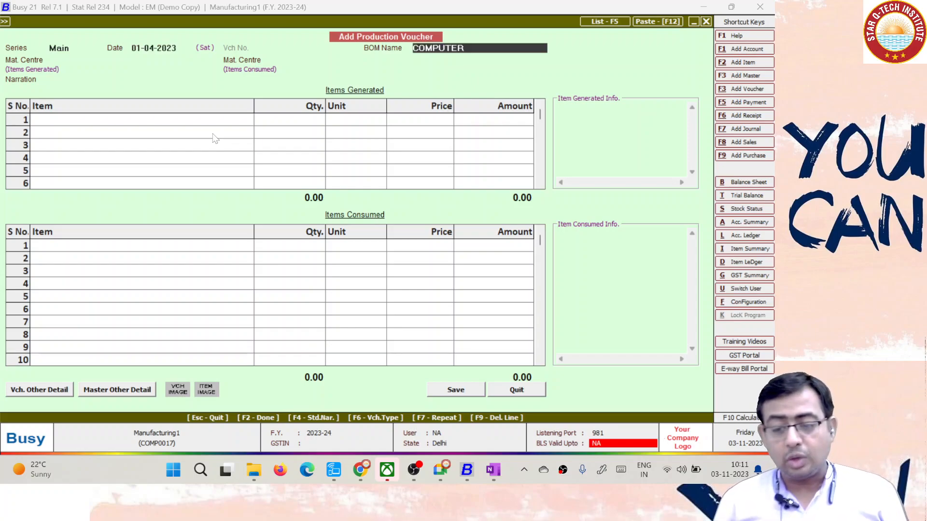
key("Return")
key("Return")
key("Return")
key("Return")
key("Return")
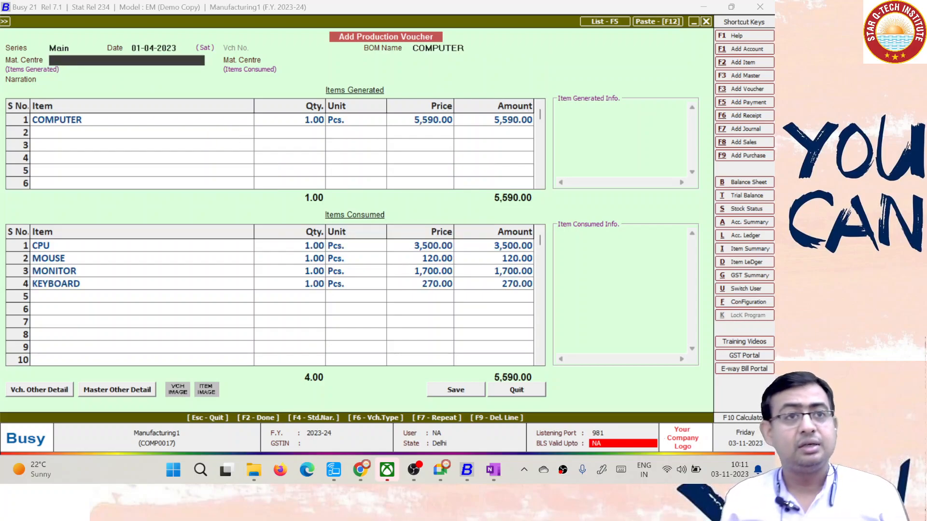
Set Main Store for both material centres, save the second production voucher and close the voucher form
key("Return")
key("Return")
key("Return")
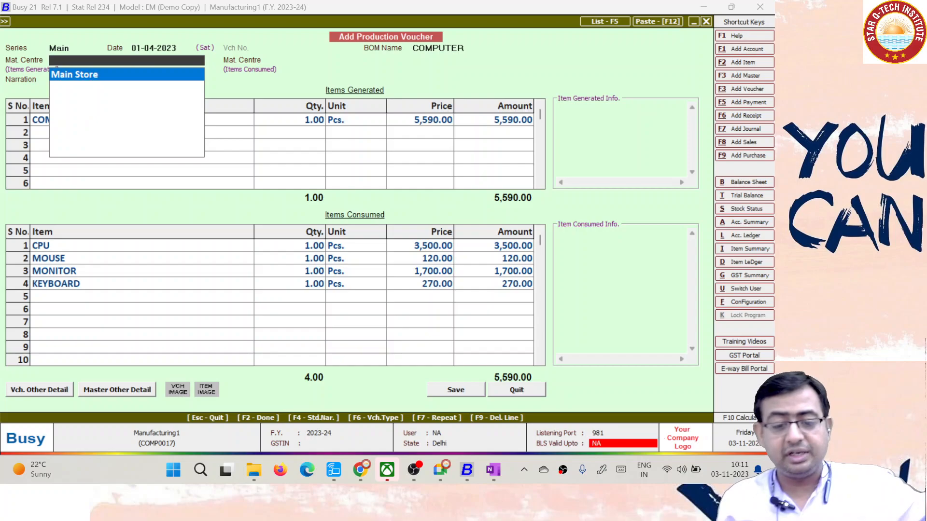
key("Return")
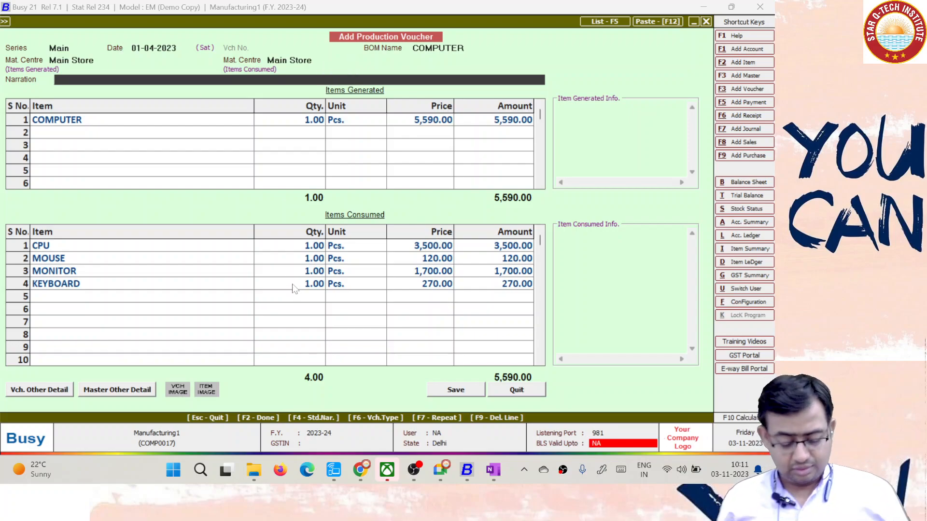
key("Return")
key("Return")
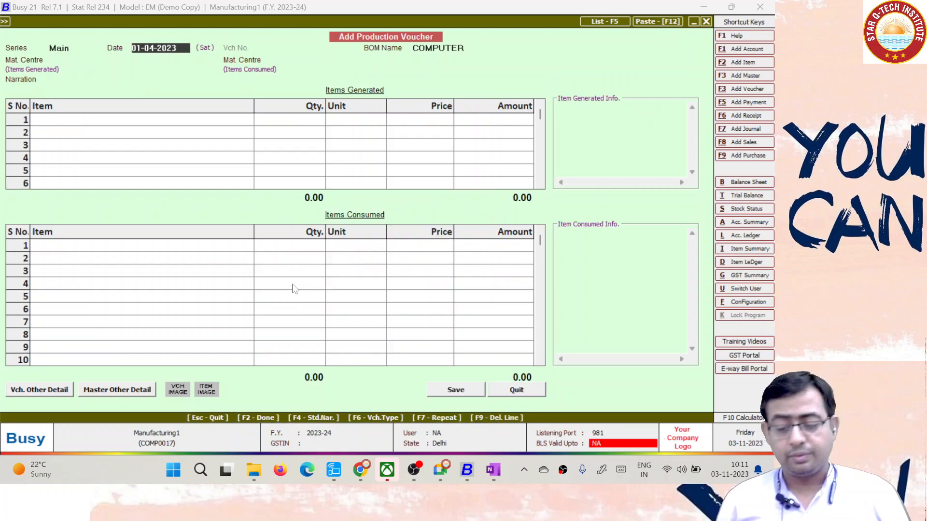
key("Escape")
key("Return")
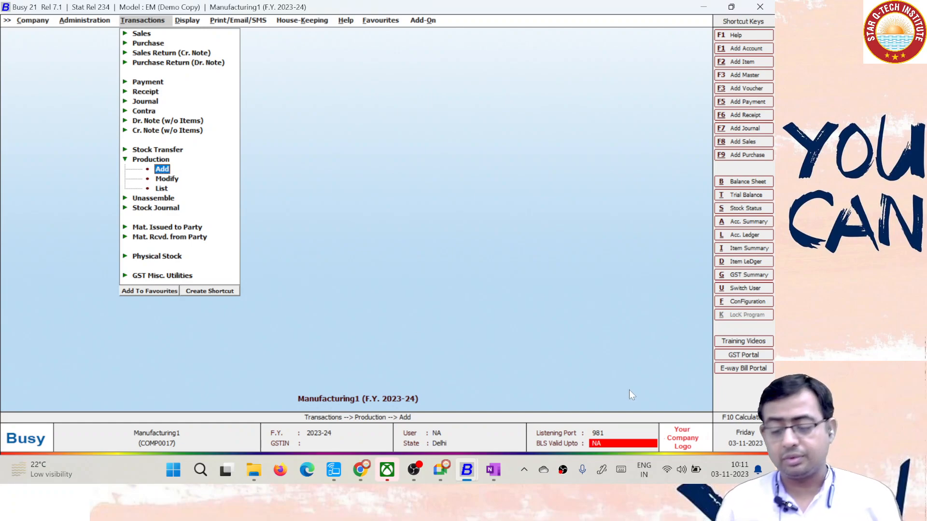
Switch to OneNote and review the FAN purchase, bill of material and production notes
key("alt+Tab")
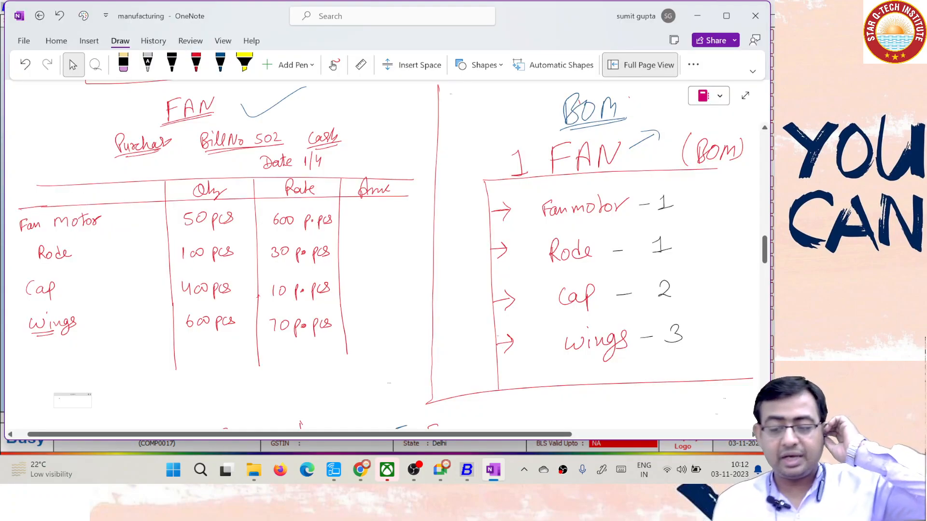
type("1")
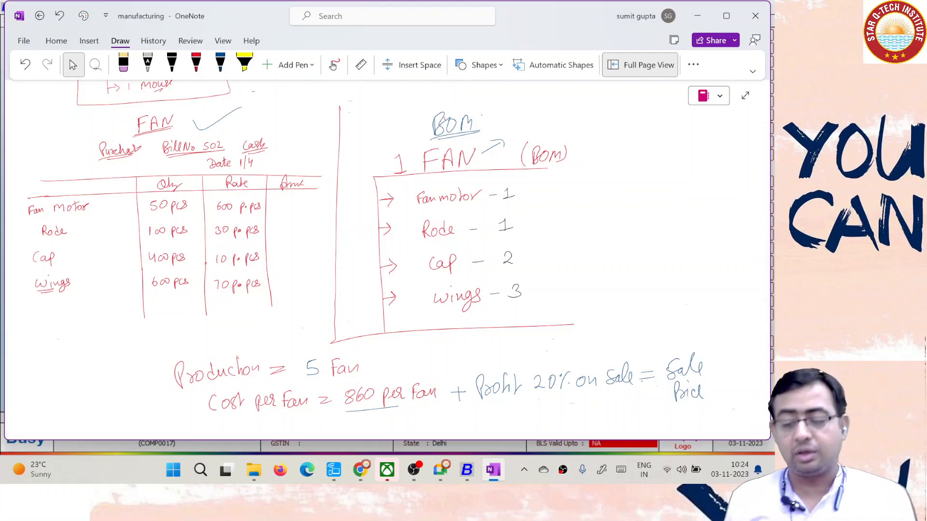
key("alt+Tab")
key("Up")
key("Up")
key("Up")
key("Up")
key("Down")
key("Down")
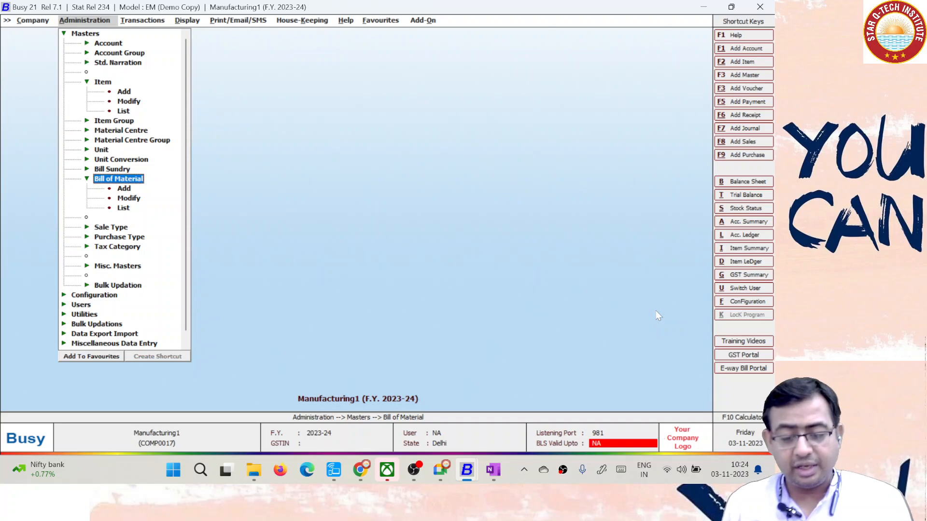
key("Down")
key("Down")
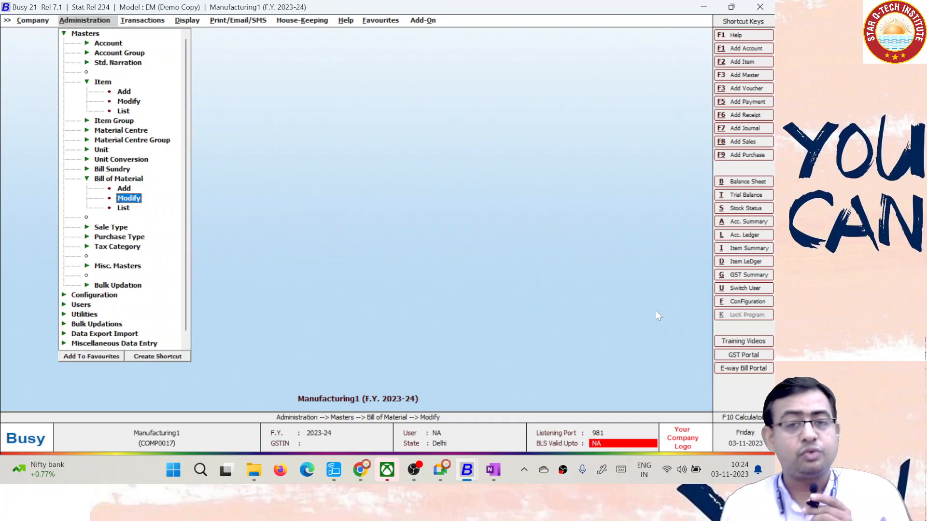
key("Return")
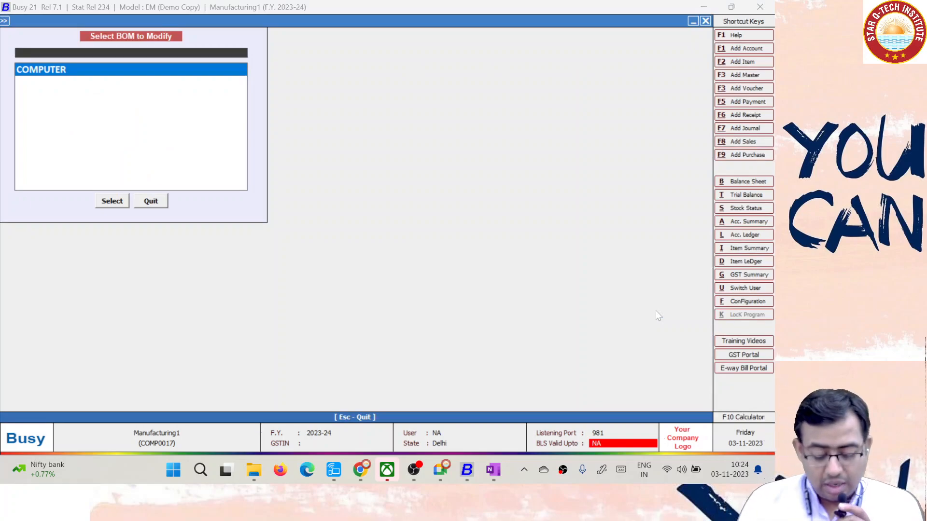
key("Escape")
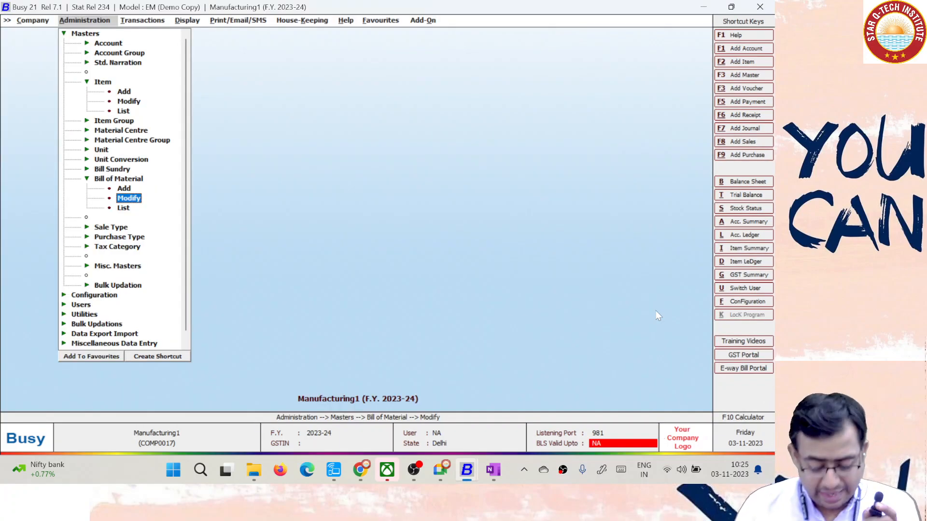
Recheck the component quantities for one FAN in the OneNote notes and return to Busy
key("alt+Tab")
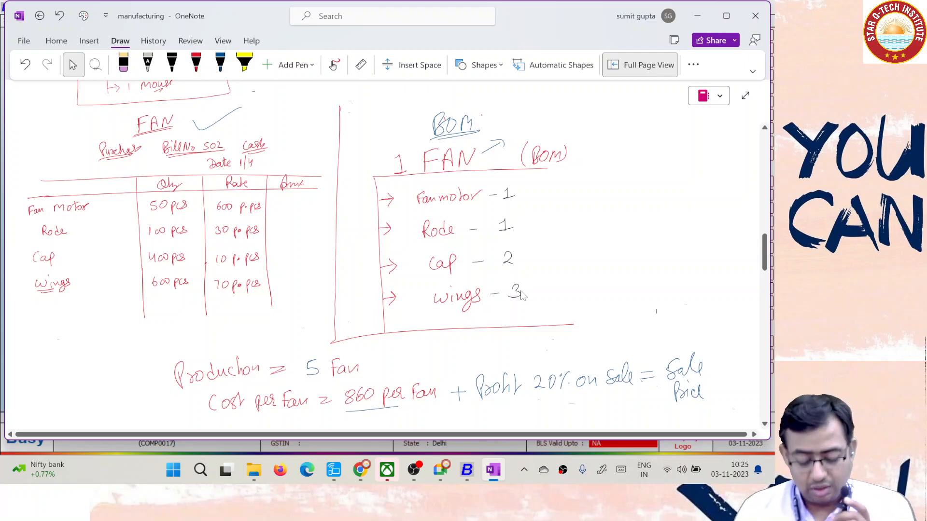
key("alt+Tab")
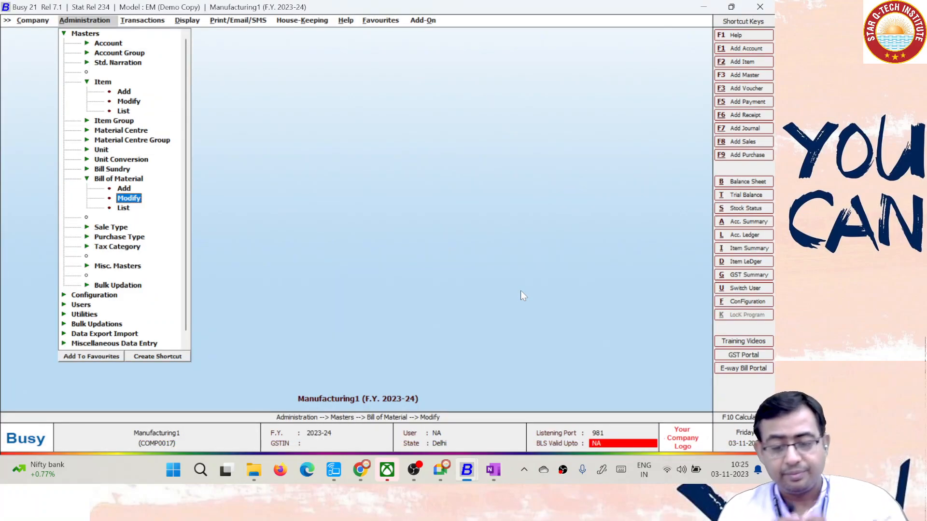
Start a new bill of material named FAN and leave its alias blank
key("Up")
key("Return")
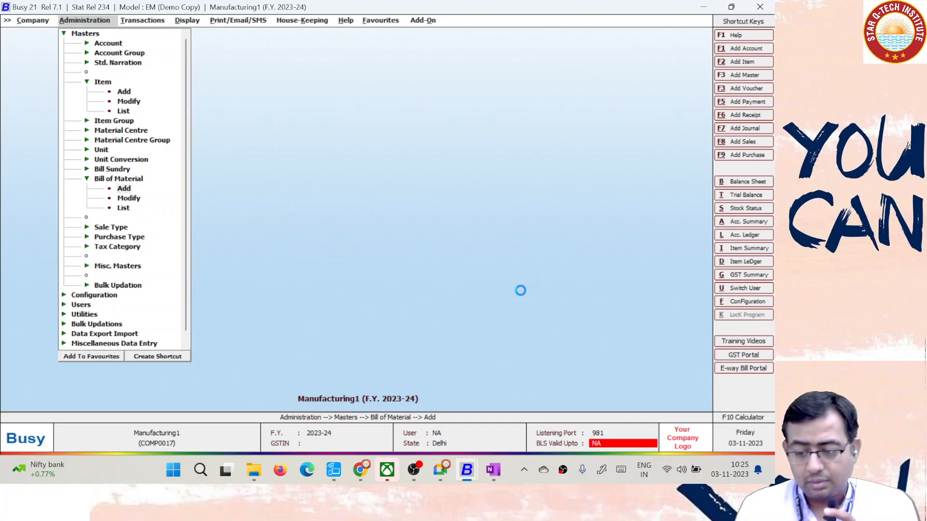
type("FA")
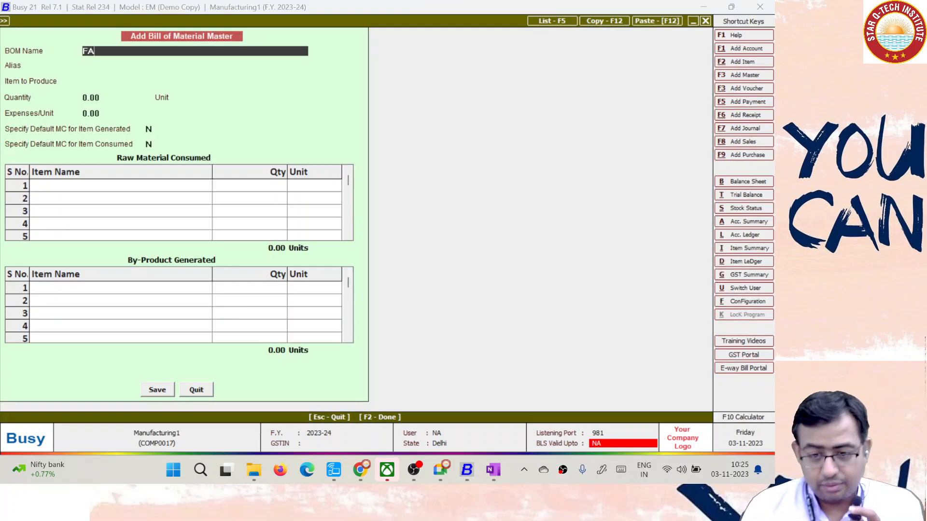
type("N")
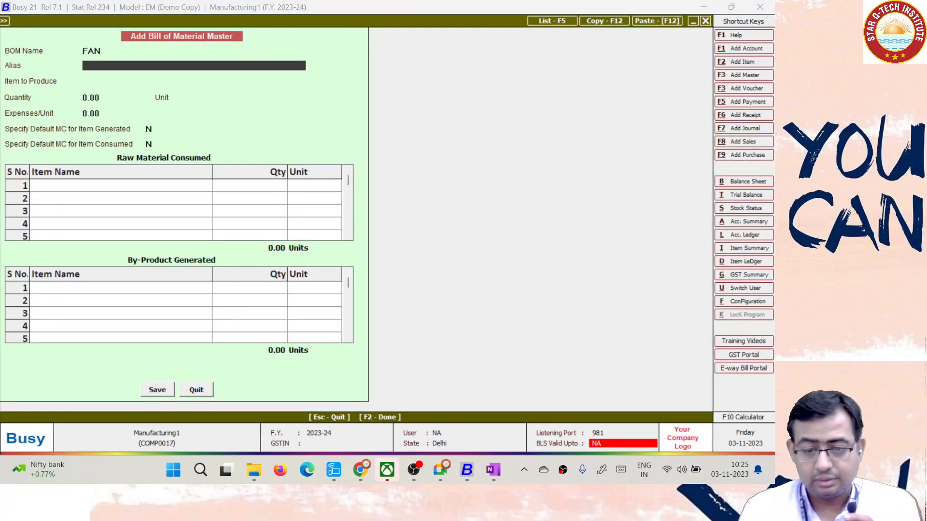
key("Return")
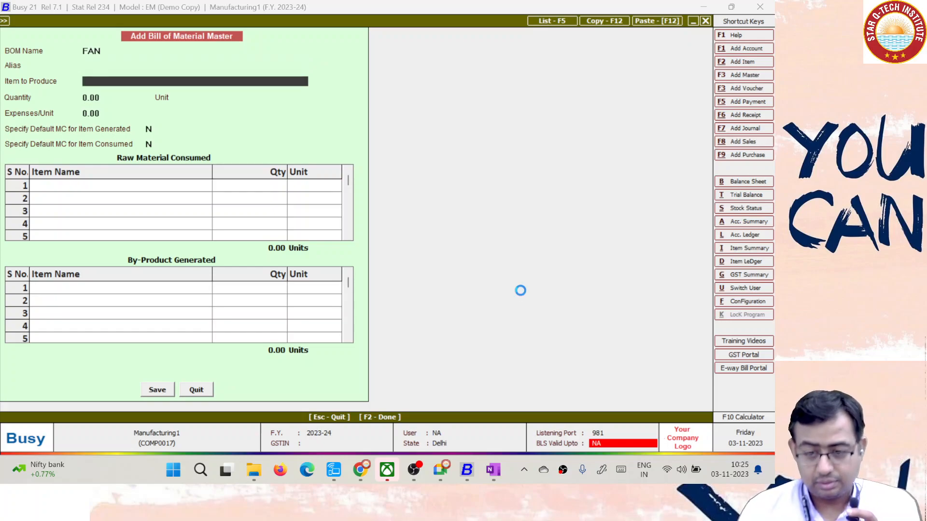
Create the item to produce, FAN, in group General with unit Pcs. and tax category GST 18%, and save it without an HSN code
key("F3")
type("FAN")
key("Return")
key("Return")
key("Return")
key("Return")
type("p")
key("Return")
key("Return")
type("1")
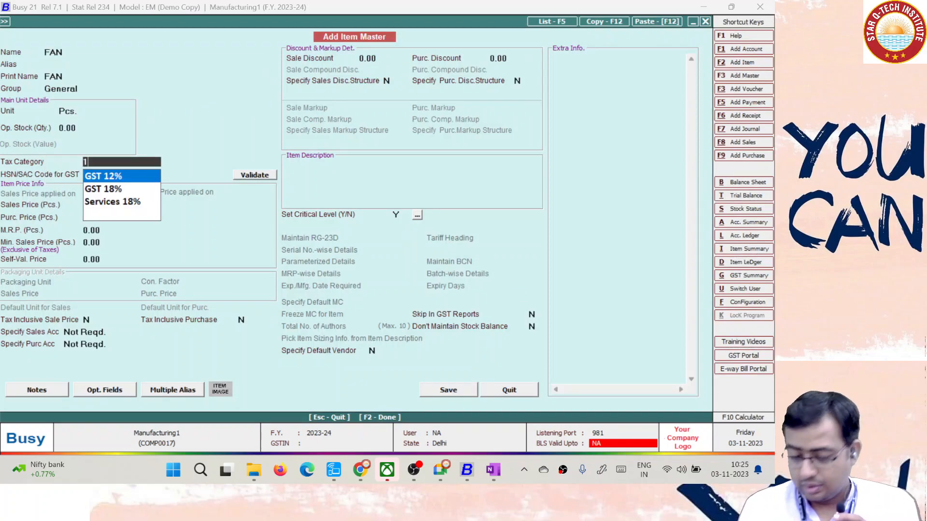
key("Down")
key("Return")
key("Return")
key("Return")
key("Return")
key("y")
key("Return")
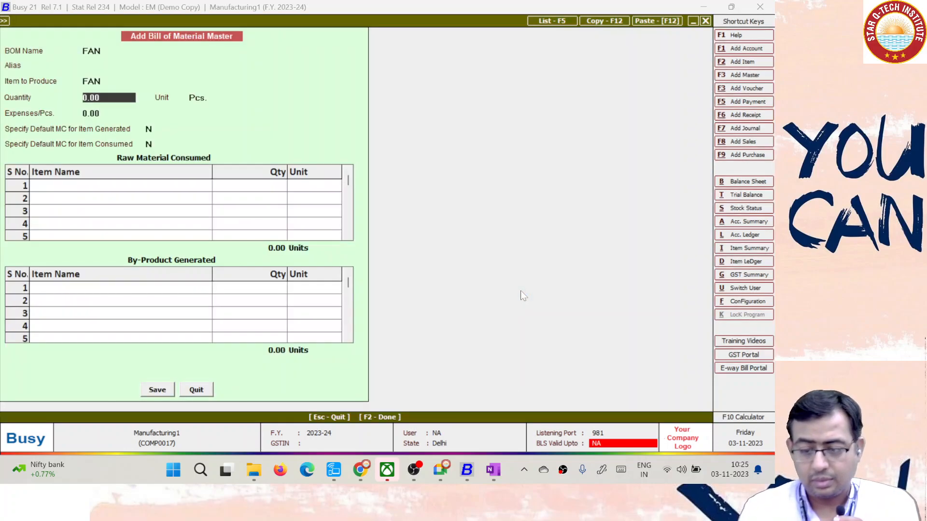
Set the FAN quantity to produce to 1 and proceed to the first raw material row
type("1")
key("Return")
key("Return")
key("Return")
key("Return")
key("Return")
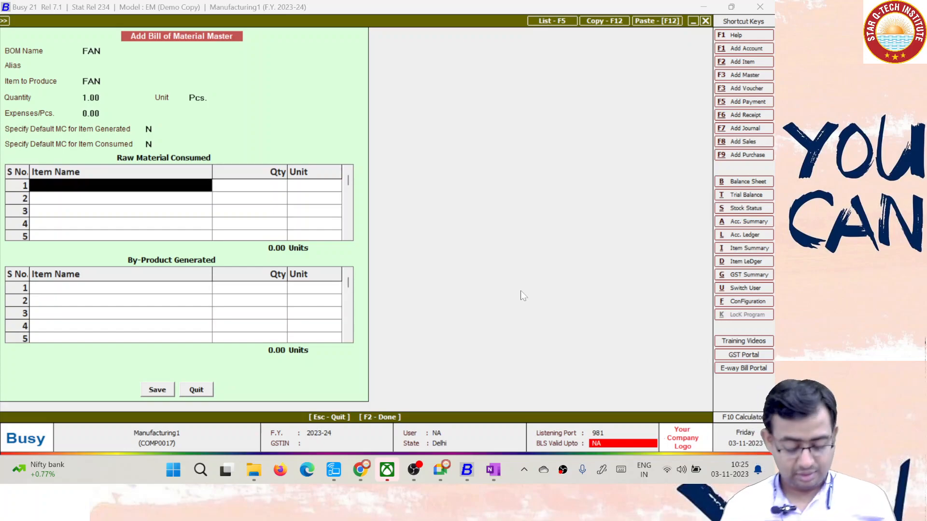
Check the OneNote component list, then create and save the raw material item FAN MOTOR with unit Pcs
key("alt+Tab")
key("alt+Tab")
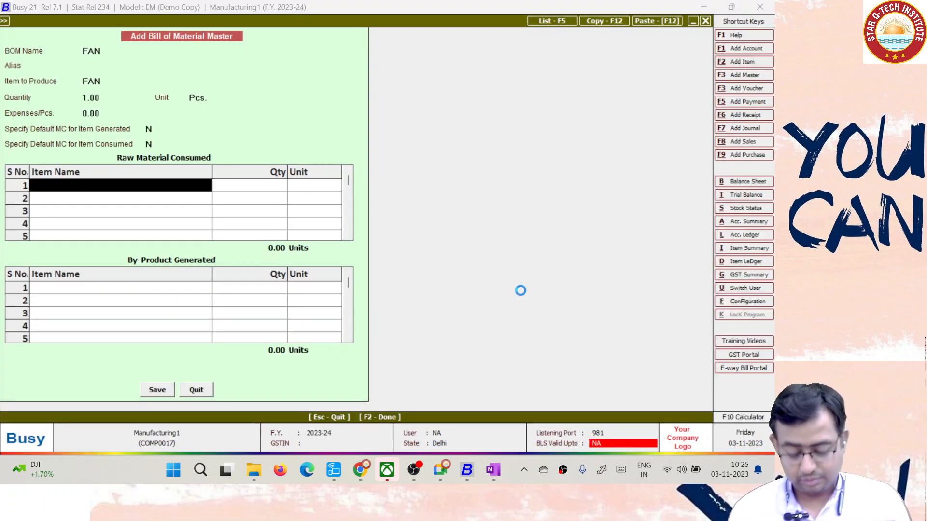
type("FAN MOTOR")
key("Return")
key("Return")
key("Return")
type("p")
key("Return")
key("Return")
key("Return")
key("F2")
key("Left")
key("Return")
Enter a consumption of 1 Pcs. for FAN MOTOR in the raw material list
key("Return")
type("1")
key("Return")
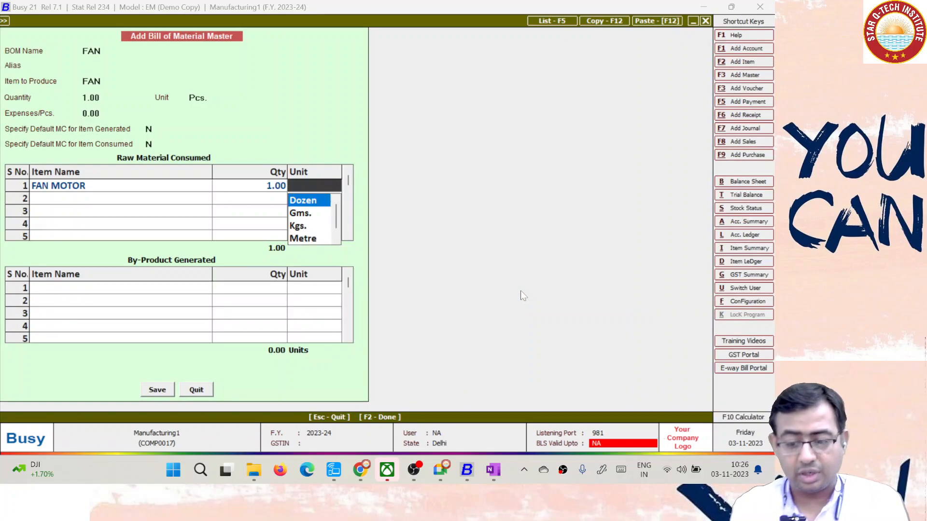
key("p")
key("Return")
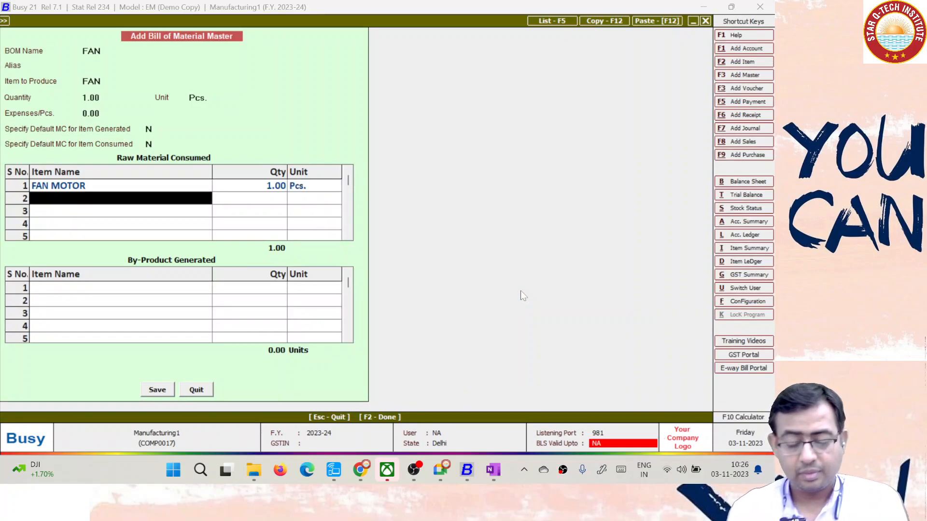
Check the next component in OneNote and create the item RODE in group General with unit Pcs. and tax category GST 18%
key("alt+Tab")
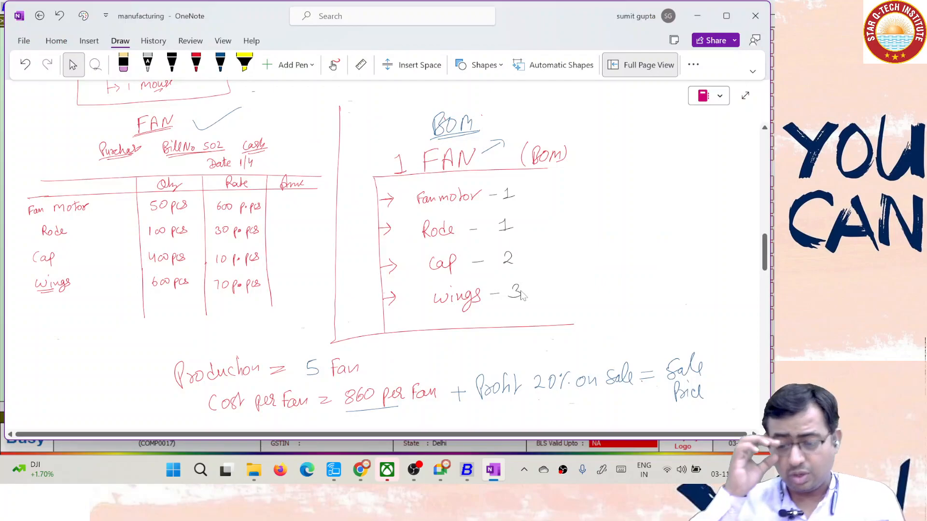
key("alt+Tab")
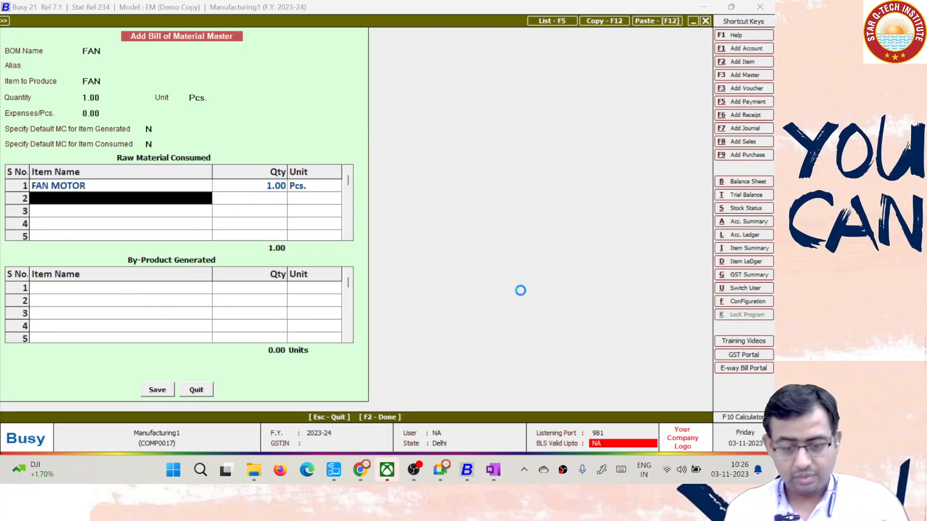
type("RODE")
key("Return")
key("Return")
key("Return")
type("Pcs.")
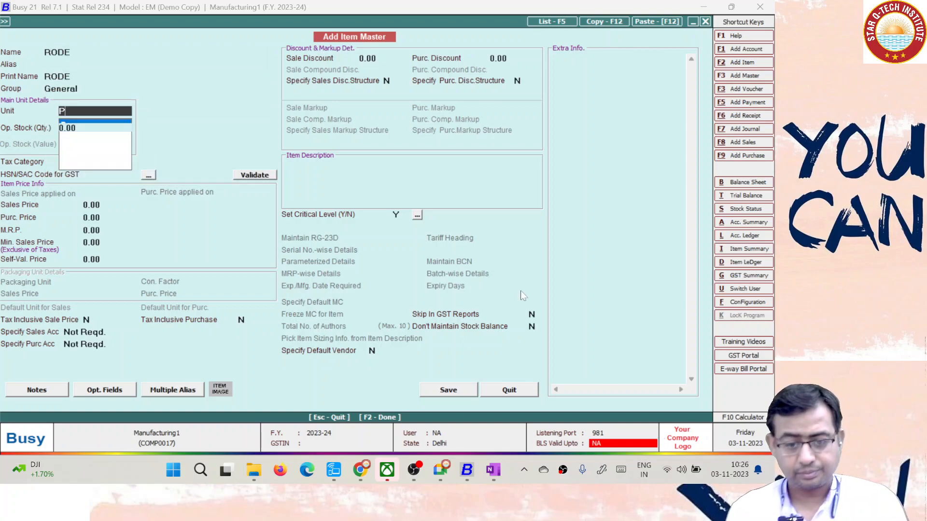
key("Return")
key("Return")
type("G")
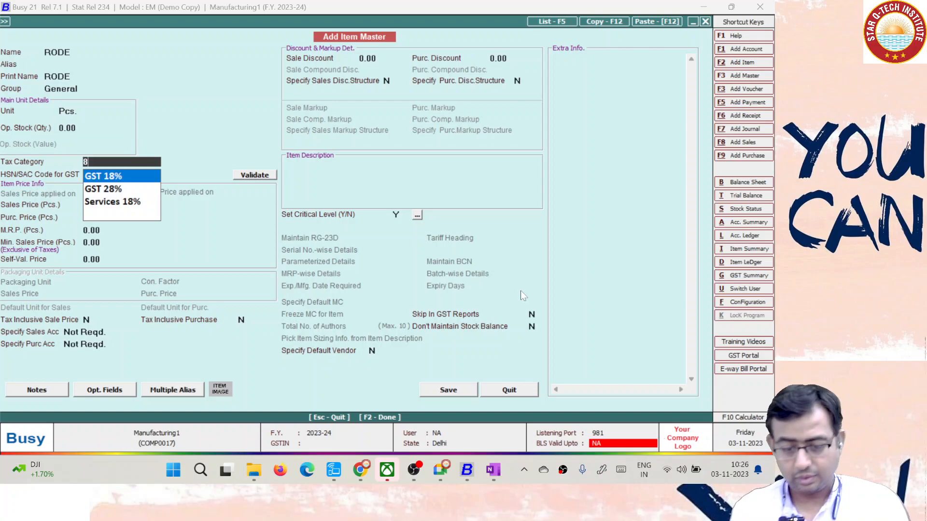
key("Return")
key("F2")
key("Left")
key("Return")
Enter a consumption of 1 Pcs. for RODE in the raw material list
type("1")
key("Return")
key("Return")
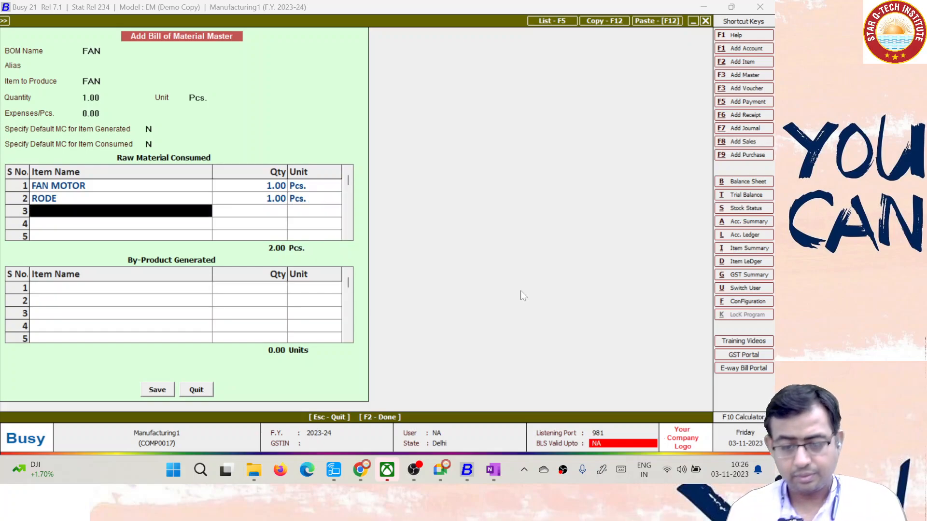
Check the third component in OneNote and create the item CAP in group General with unit Pcs. and tax category GST 18%
key("alt+Tab")
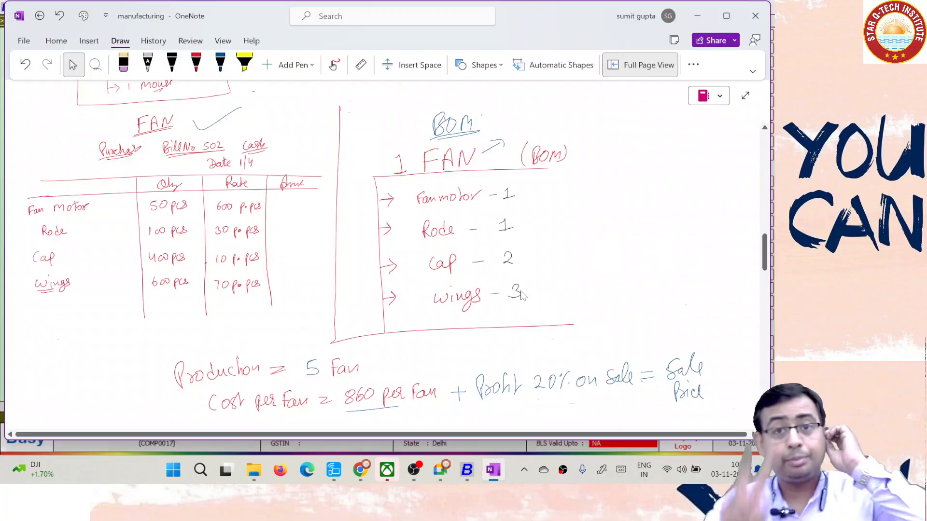
key("alt+Tab")
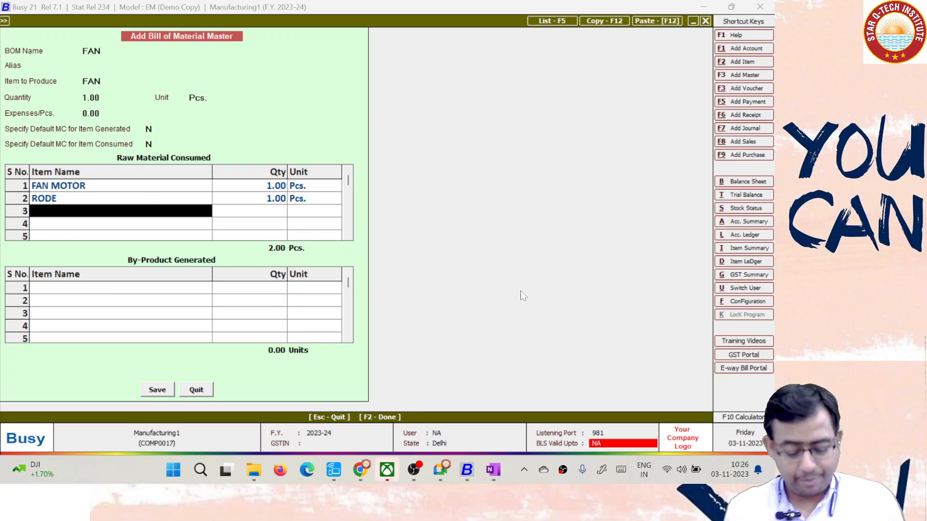
type("C")
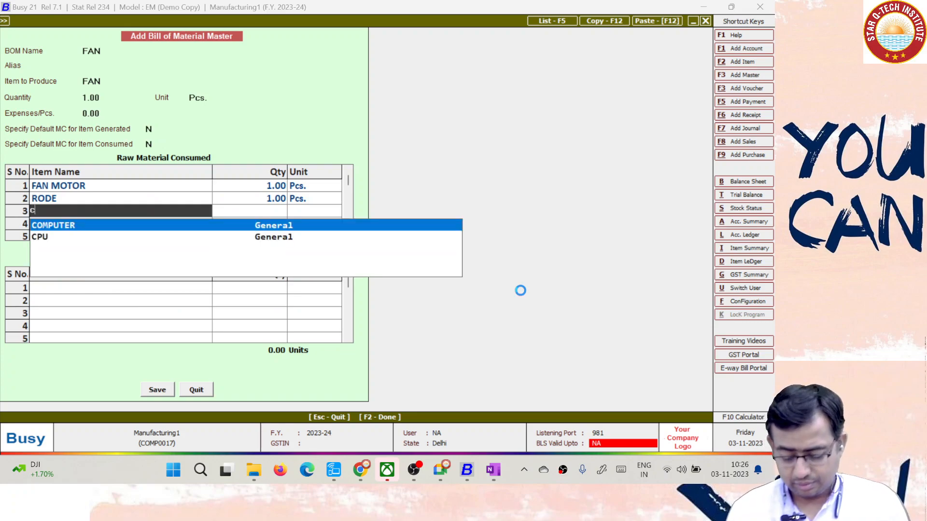
key("F3")
type("AP")
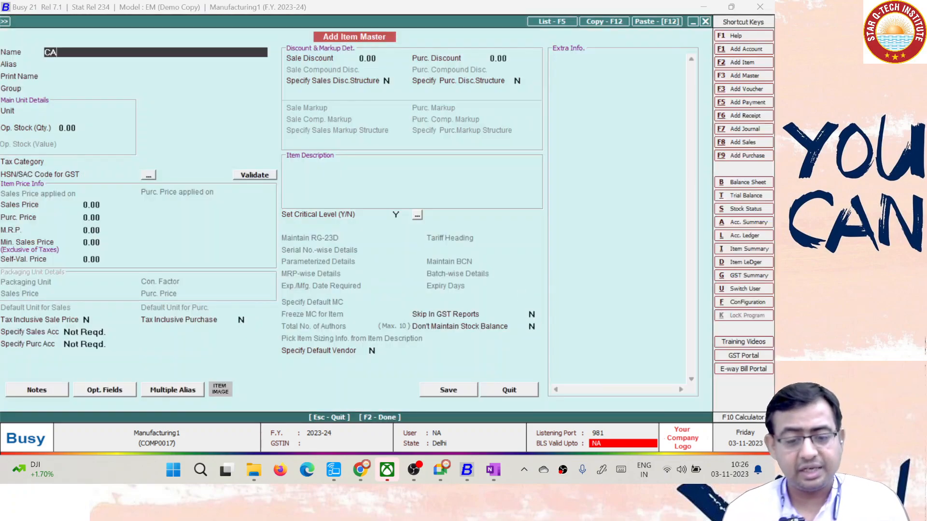
key("Return")
key("Return")
key("Return")
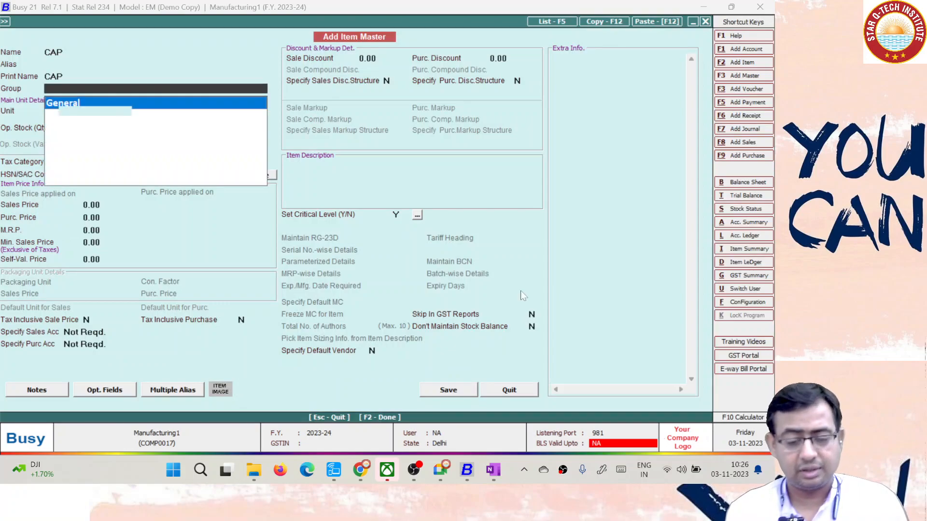
key("Return")
type("P")
key("Down")
key("Return")
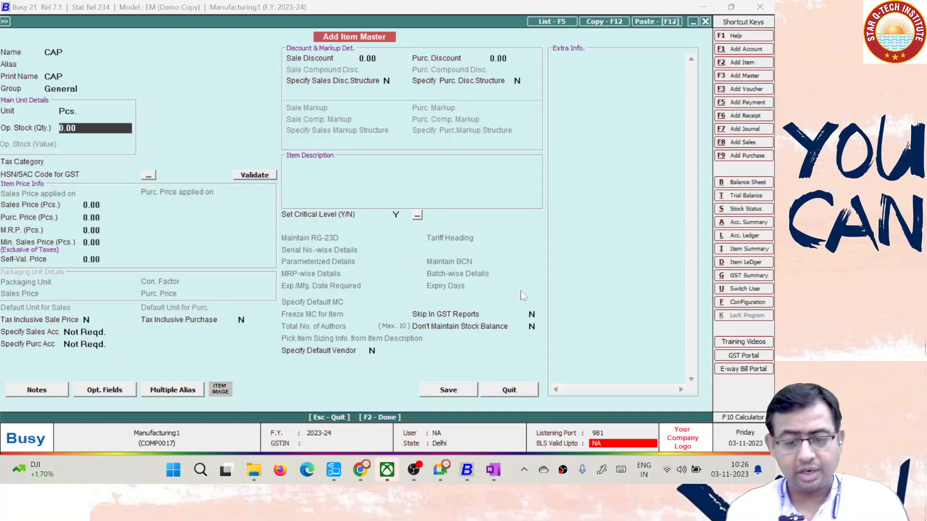
key("Return")
key("Down")
key("Down")
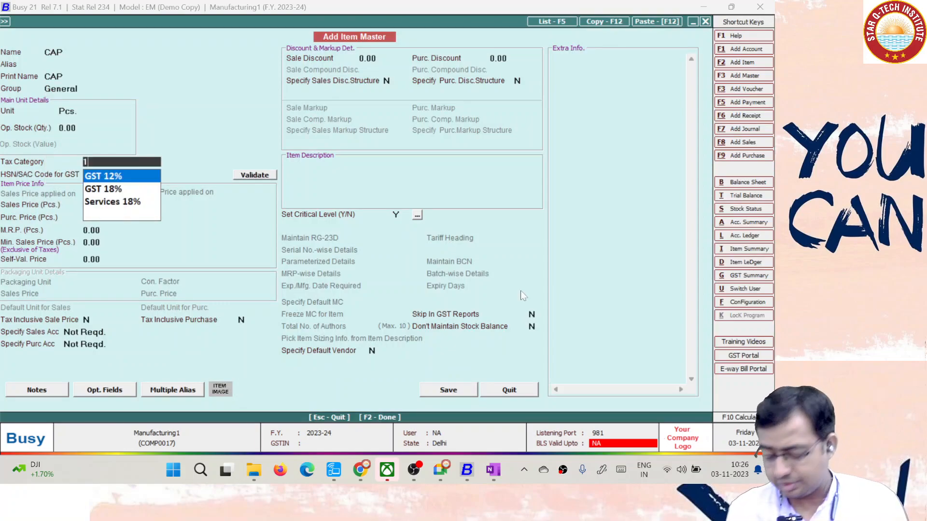
key("Down")
key("Return")
key("F2")
key("Left")
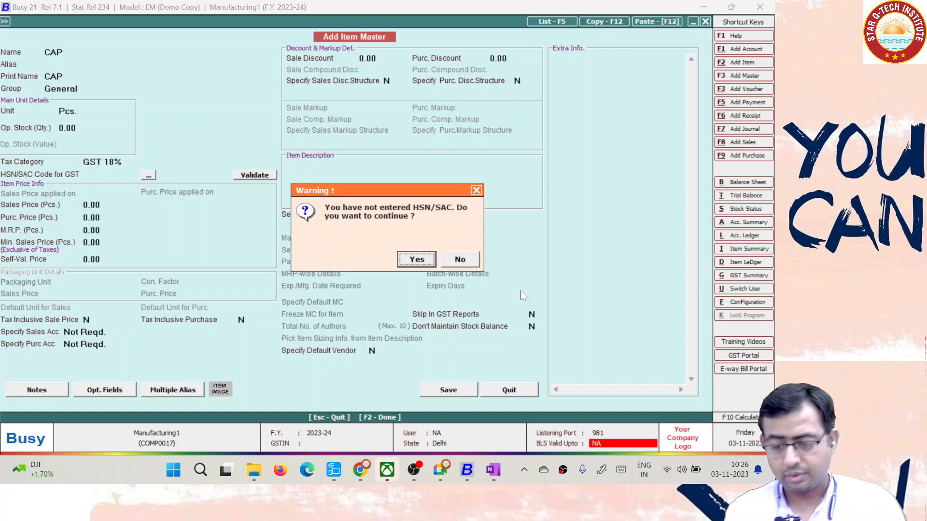
key("Return")
Replace the wrongly picked COMPUTER in the third raw material row with CAP and set its quantity to 2 Pcs
key("Return")
key("Return")
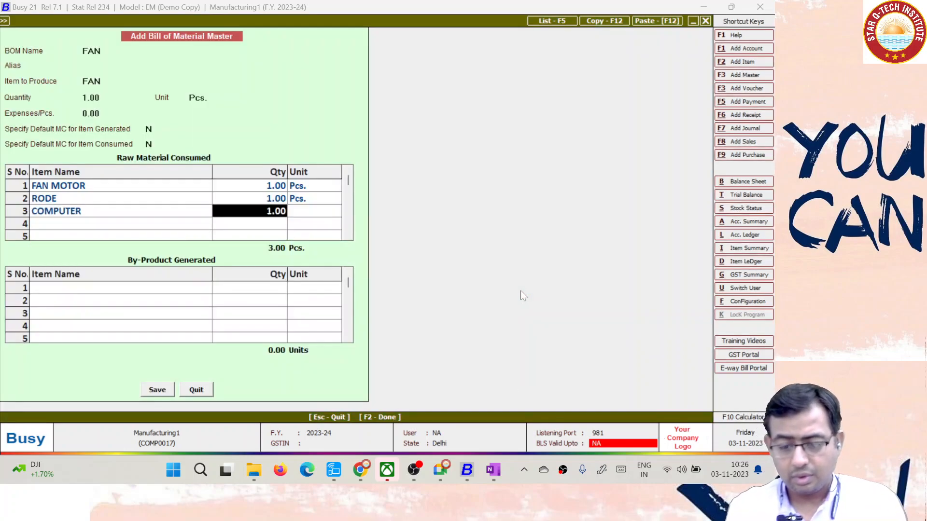
key("shift+Tab")
type("c")
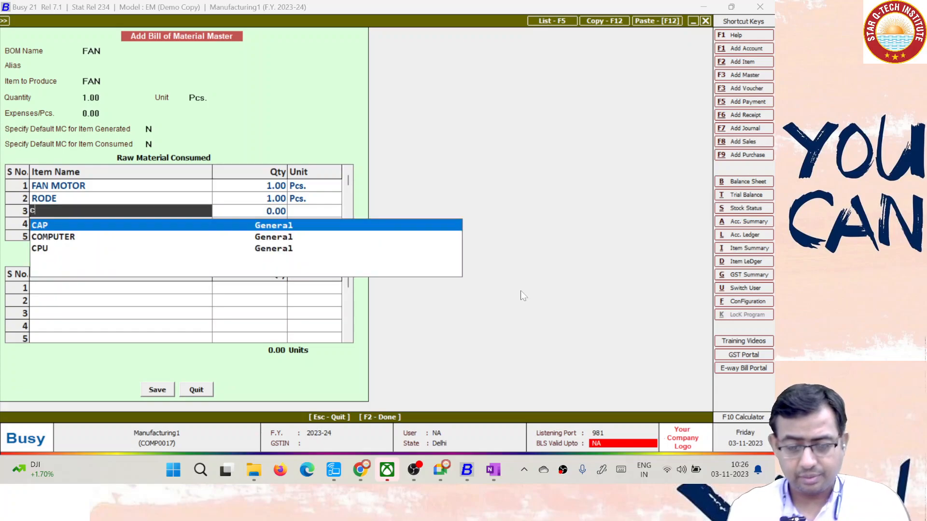
key("Return")
type("2")
key("Return")
key("Return")
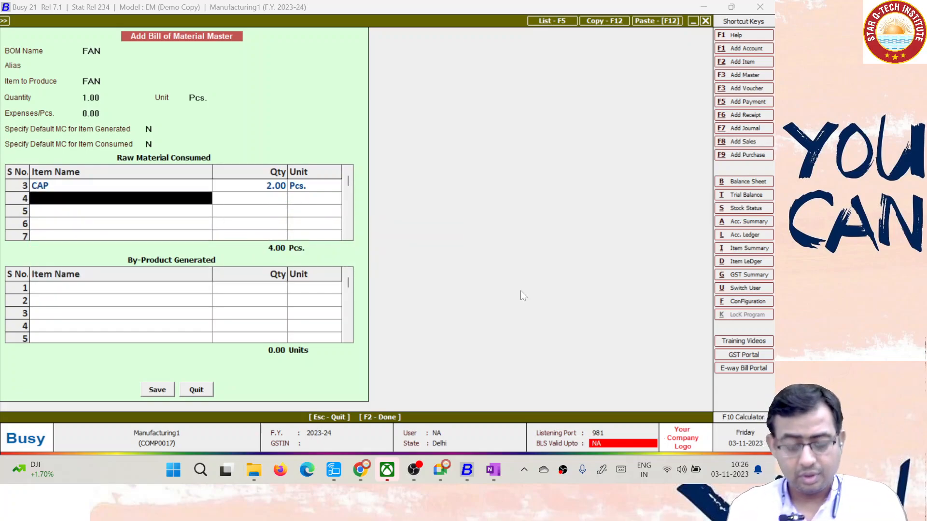
Check the last component in OneNote and create the item WINGS in group General with unit Pcs. and tax category GST 18%
key("alt+Tab")
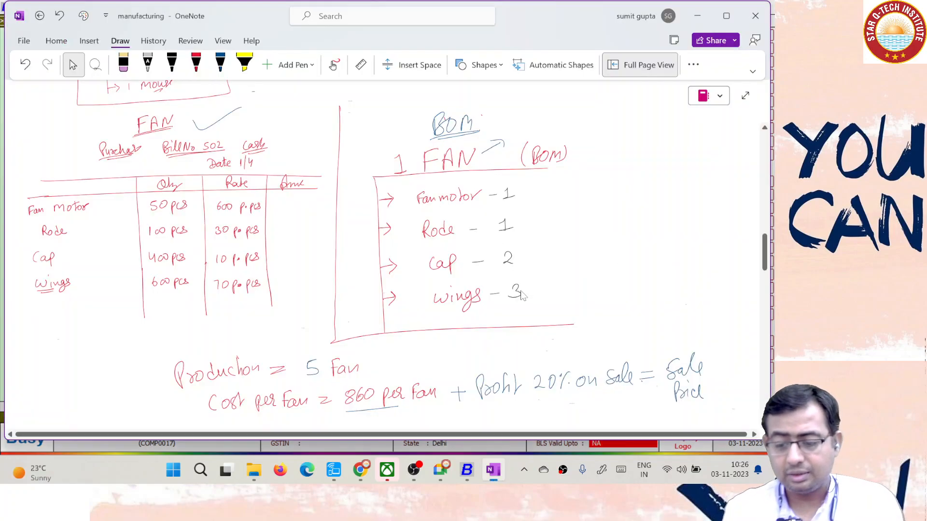
key("alt+Tab")
type("WINGS")
key("Return")
key("Return")
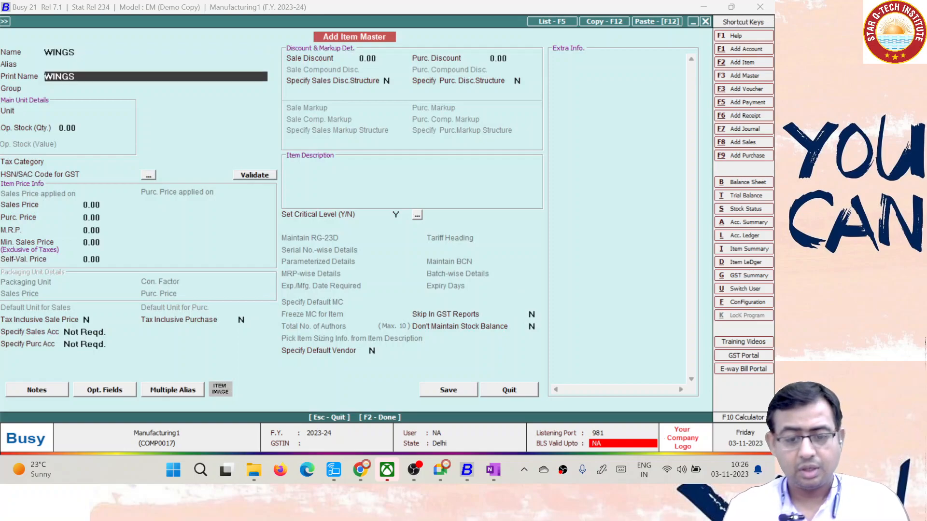
key("Return")
key("Return")
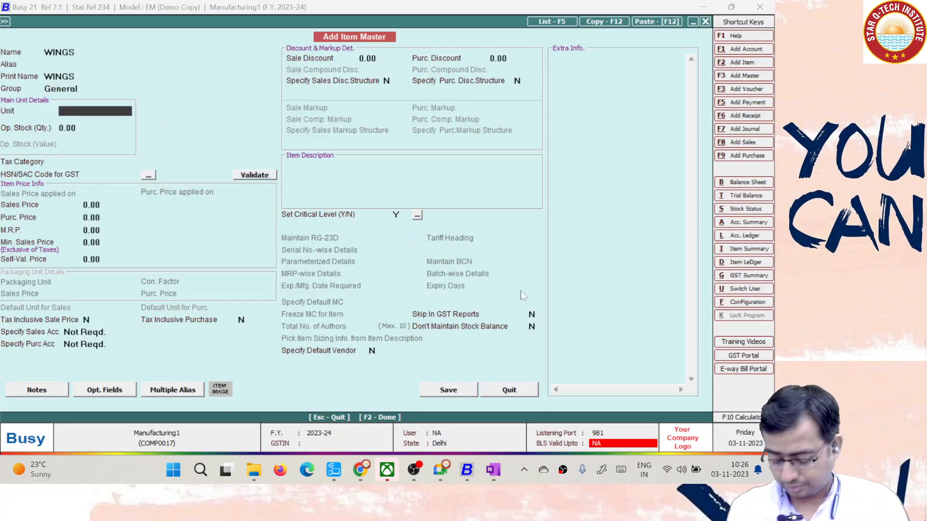
key("Return")
key("Return")
key("Return")
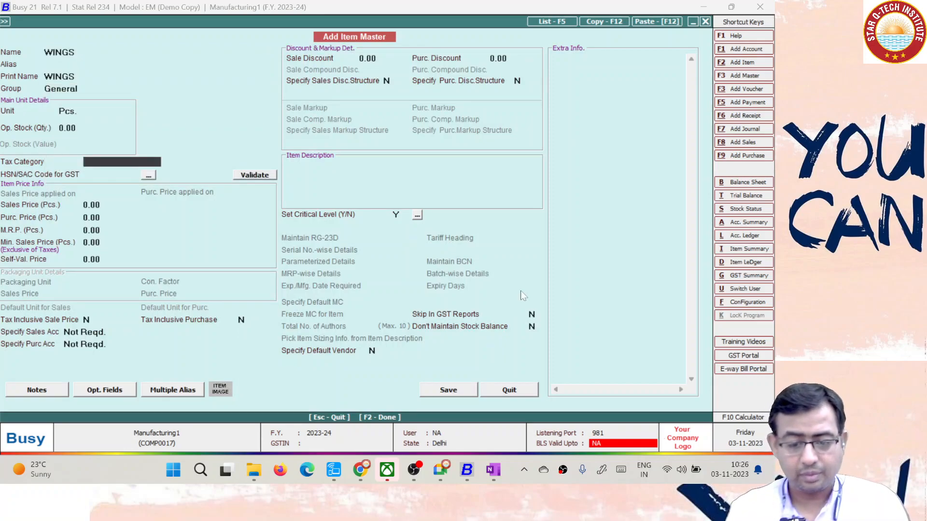
key("Return")
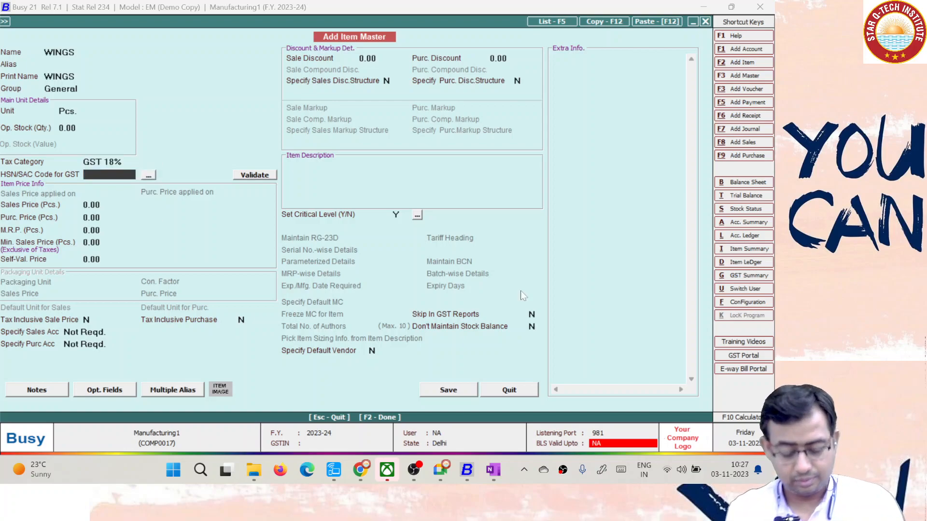
key("Return")
key("Left")
key("Return")
key("Return")
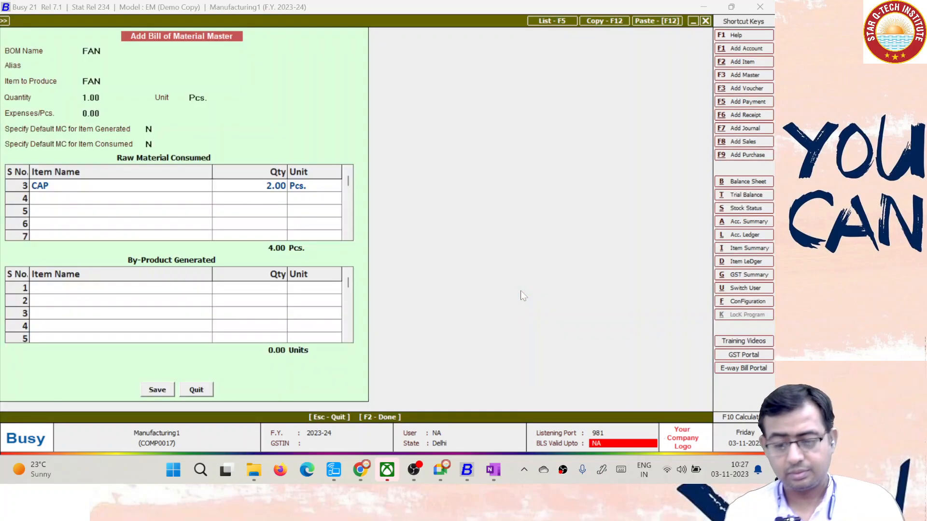
Enter a consumption of 3 Pcs. for WINGS and return to the first raw material row to review the list
type("3")
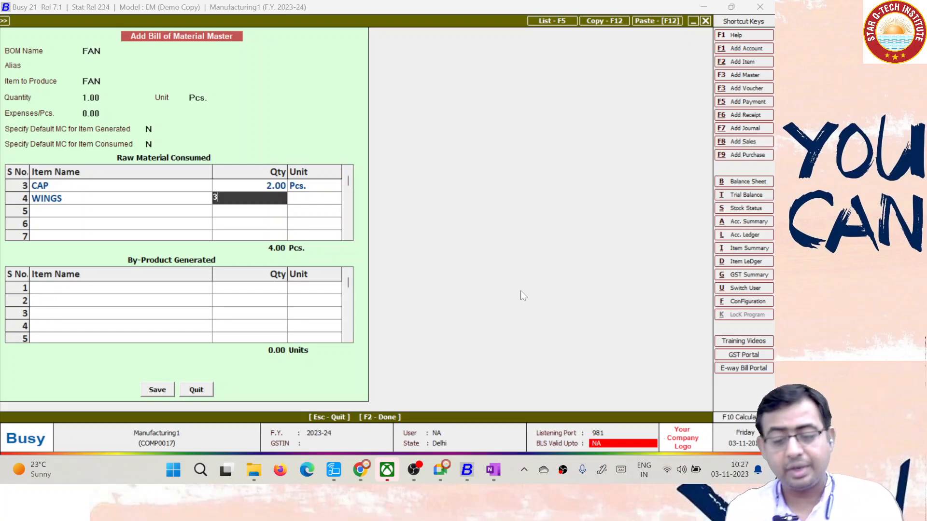
key("Return")
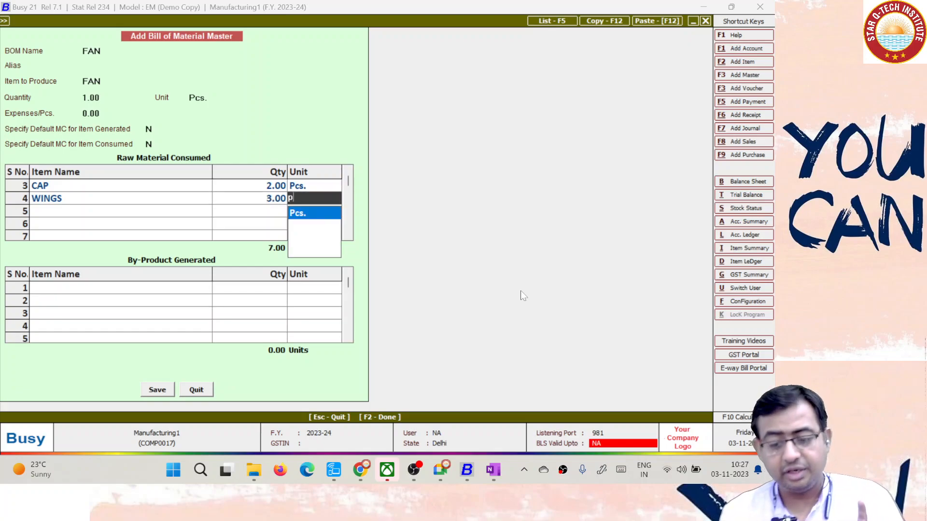
key("Return")
key("Up")
key("Up")
key("Up")
key("Up")
key("Up")
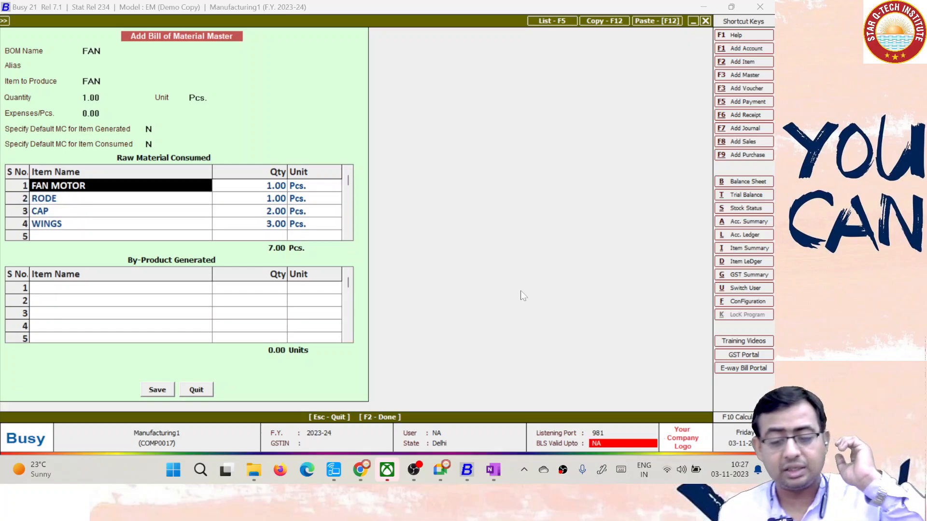
Check the raw material quantities of the FAN bill of material and save it without any by-product
key("Return")
key("Return")
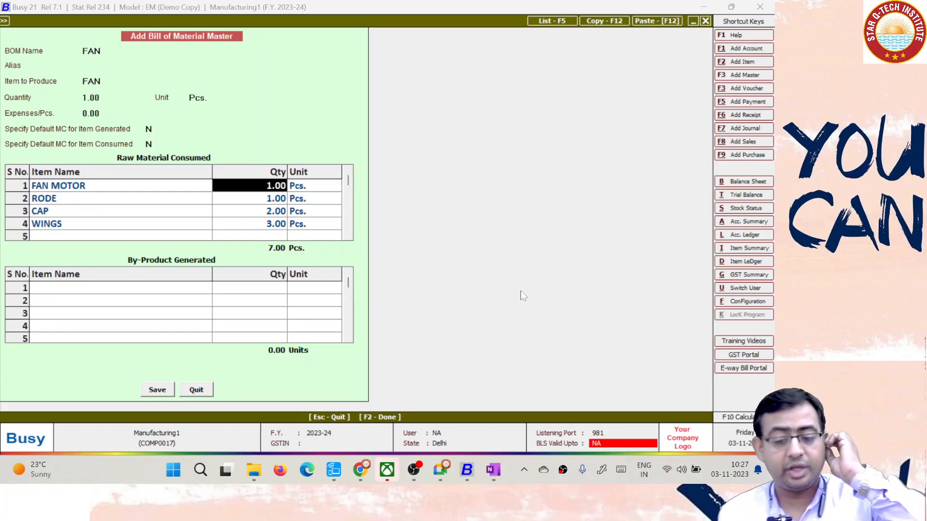
key("Down")
key("Down")
key("Down")
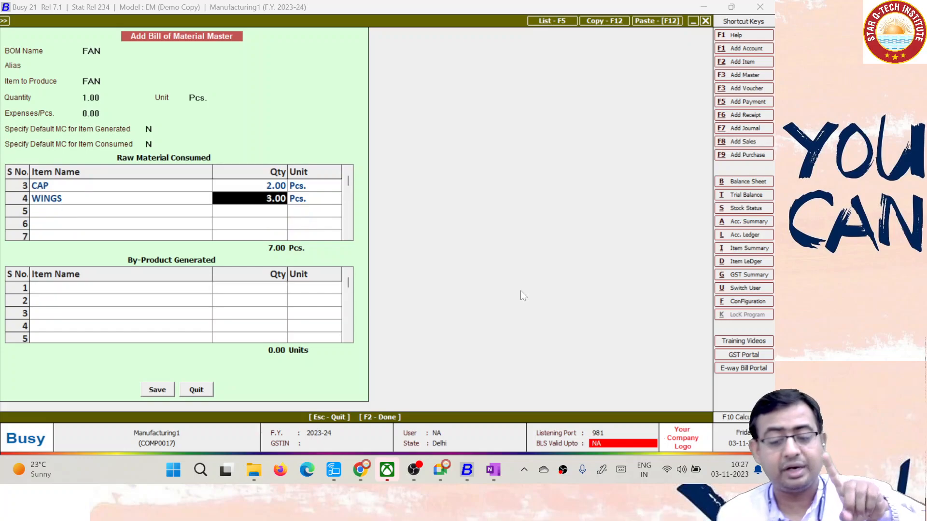
key("Up")
key("Up")
key("Up")
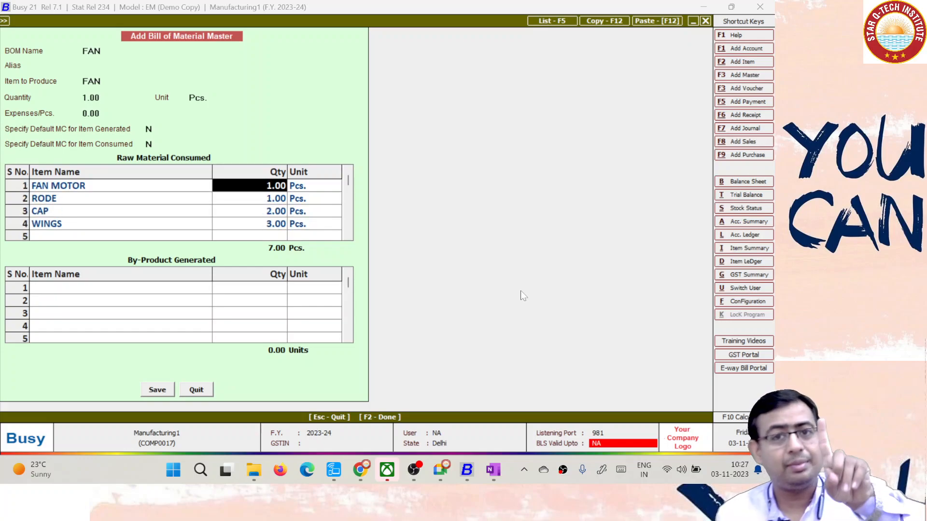
key("F2")
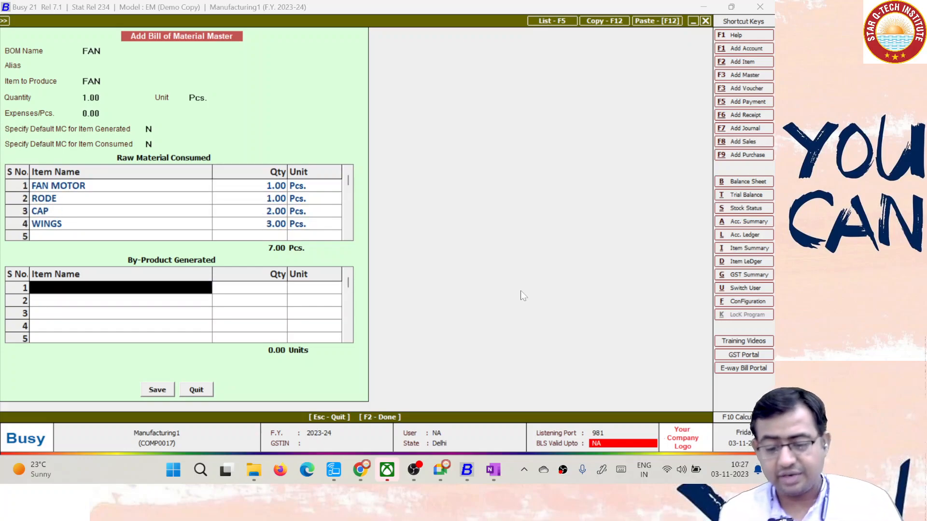
key("F2")
key("Return")
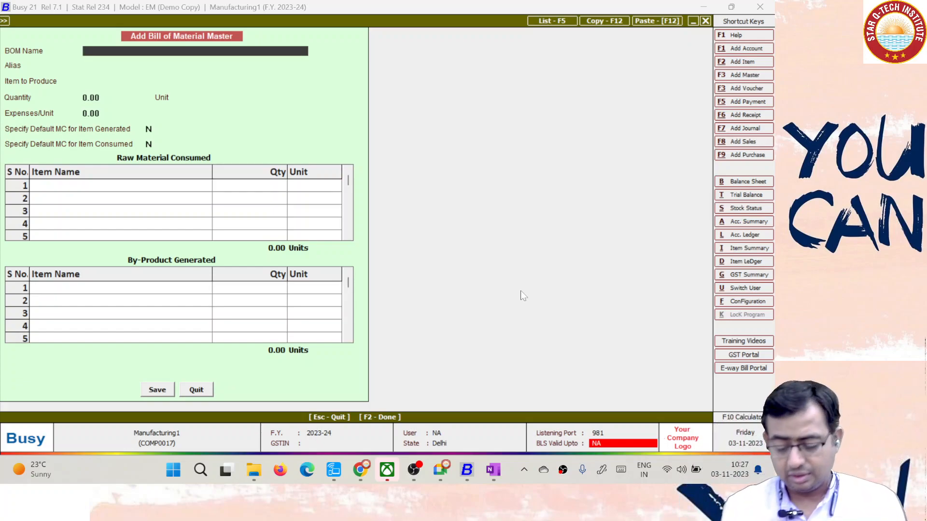
Open the saved FAN bill of material for modification and compare its components with the handwritten BOM in OneNote
key("Escape")
key("Up")
key("Down")
key("Up")
key("Down")
key("Down")
key("Return")
key("Down")
key("Return")
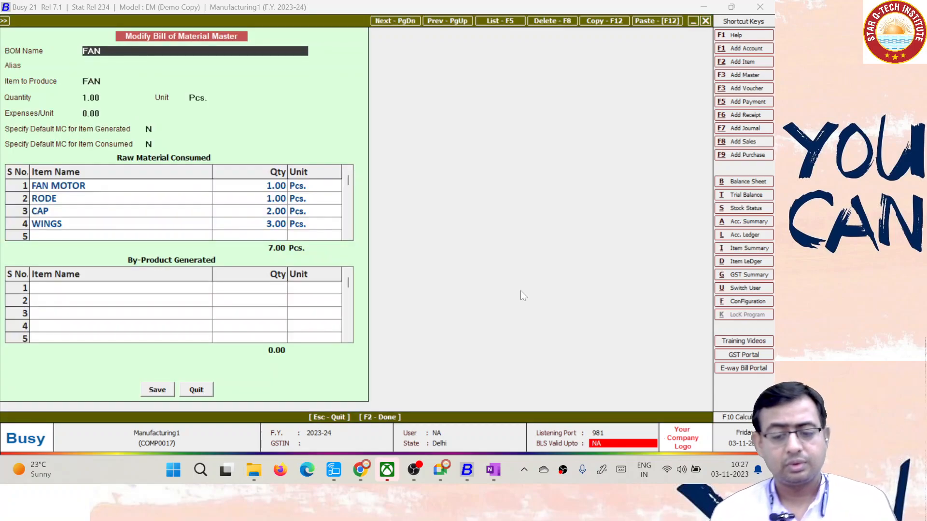
key("Return")
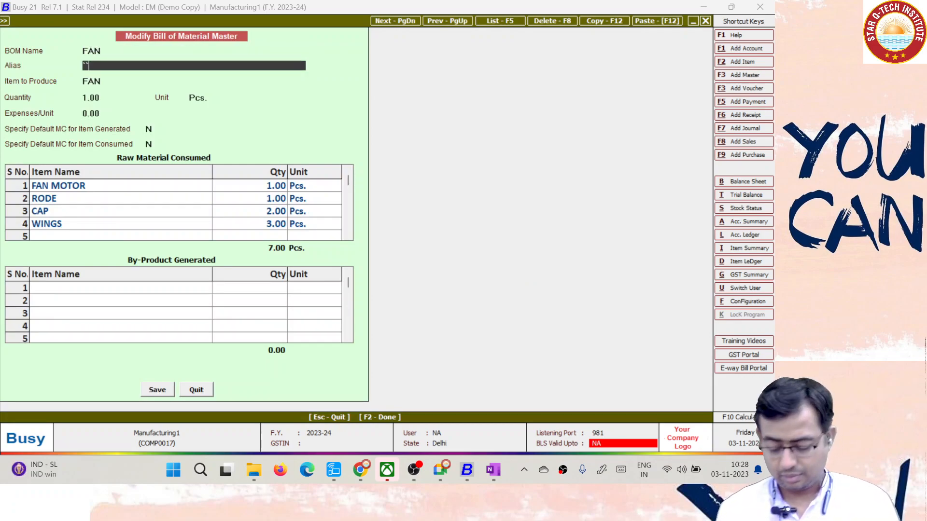
key("alt+Tab")
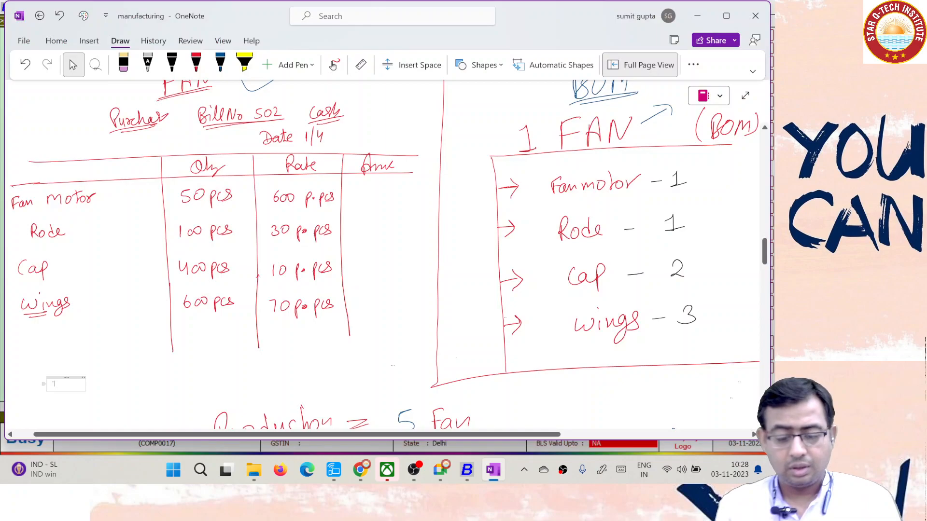